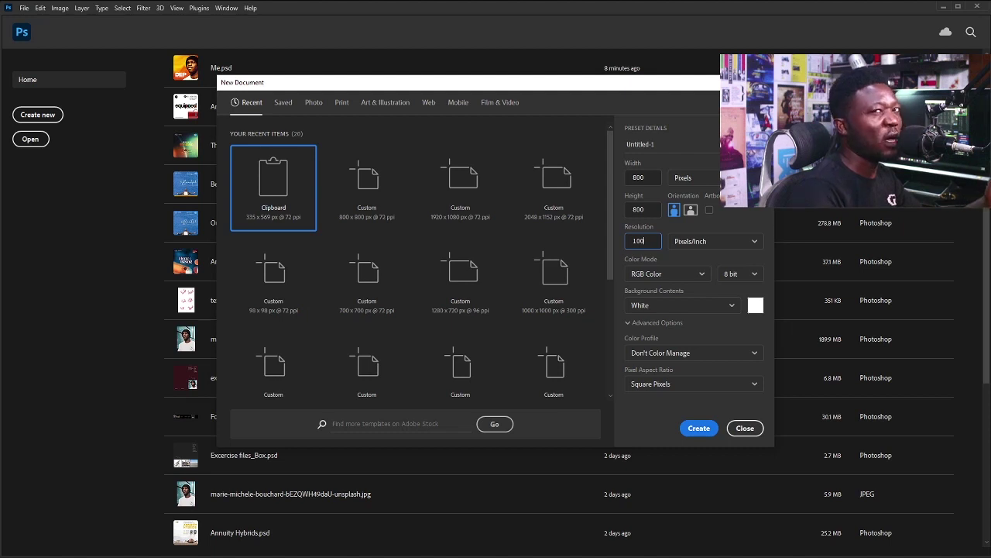
Name the new 800 × 800 px document "Album Art" and create it.
{"action": "key", "text": "Tab"}
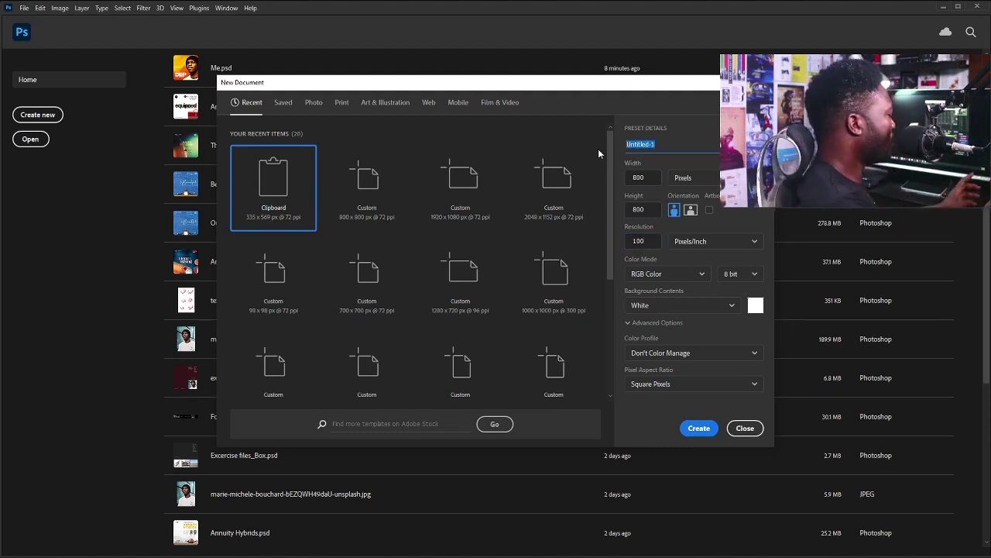
{"action": "type", "text": "Album Art"}
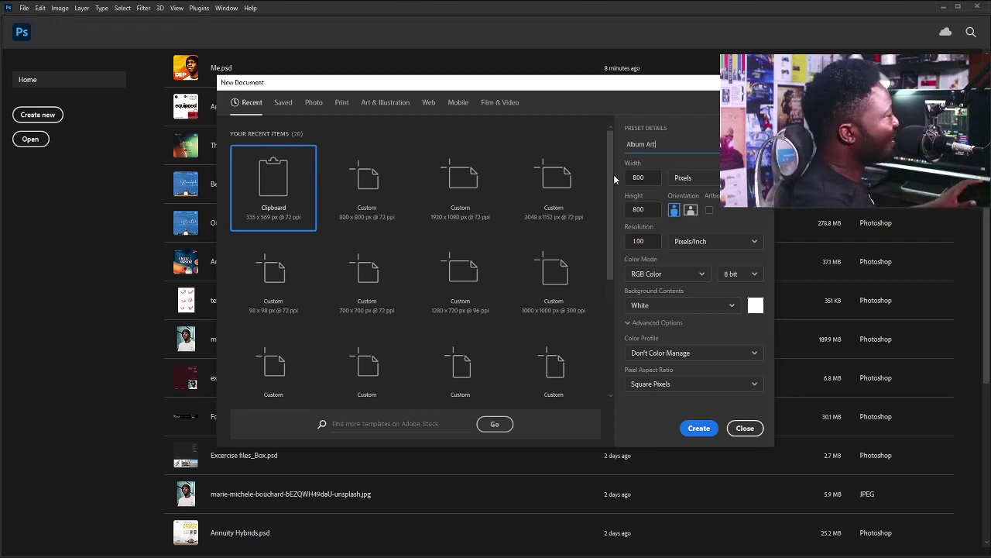
{"action": "left_click", "coordinate": [701, 432]}
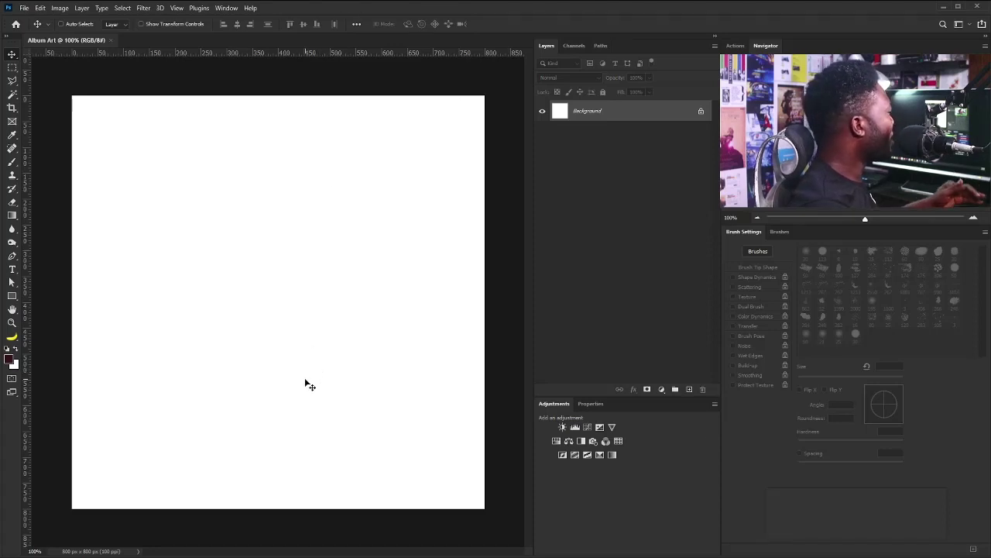
Copy the masked portrait layer from the opened portrait PSD into the Album Art document and convert it to a smart object.
{"action": "left_click_drag", "start_coordinate": [189, 4], "coordinate": [368, 45]}
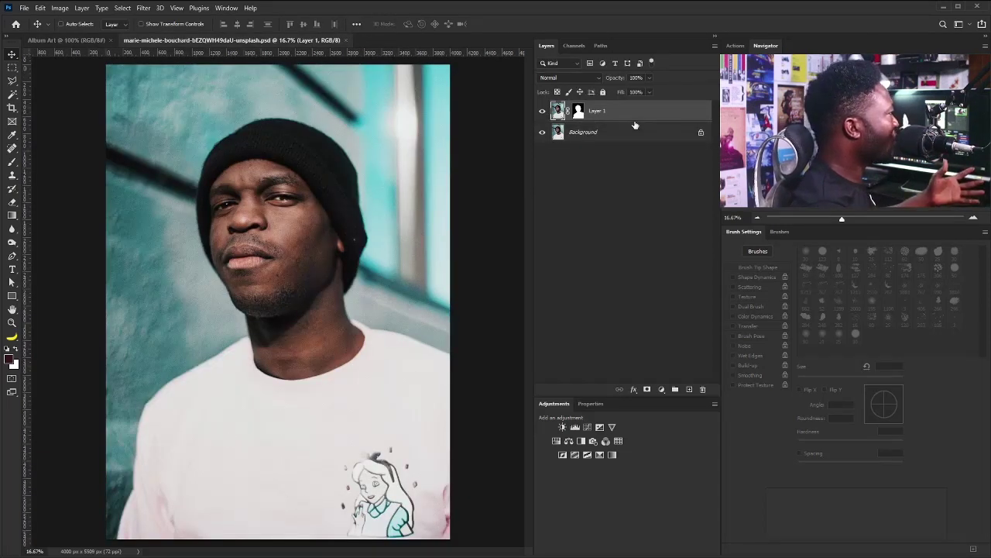
{"action": "left_click_drag", "start_coordinate": [296, 338], "coordinate": [182, 104]}
{"action": "left_click", "coordinate": [70, 39]}
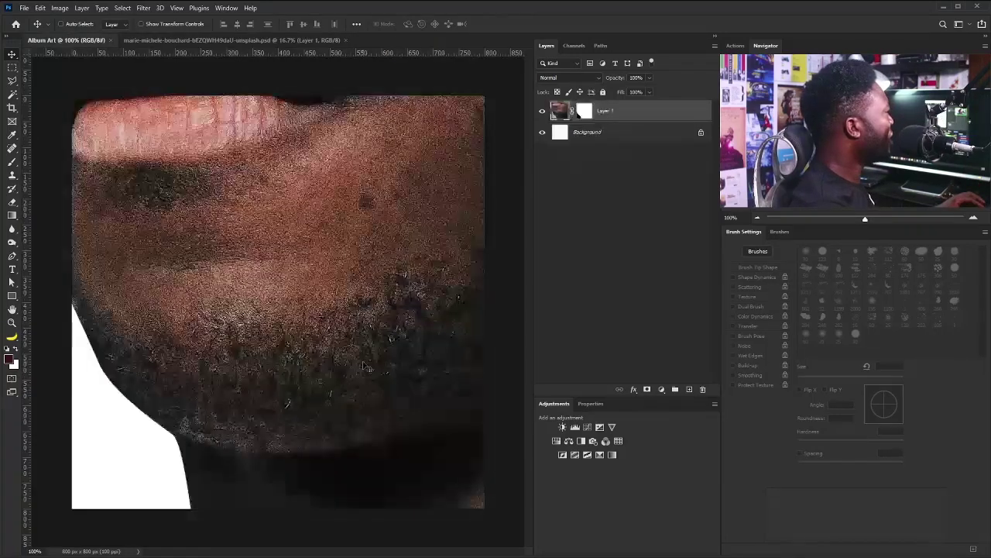
{"action": "right_click", "coordinate": [642, 113]}
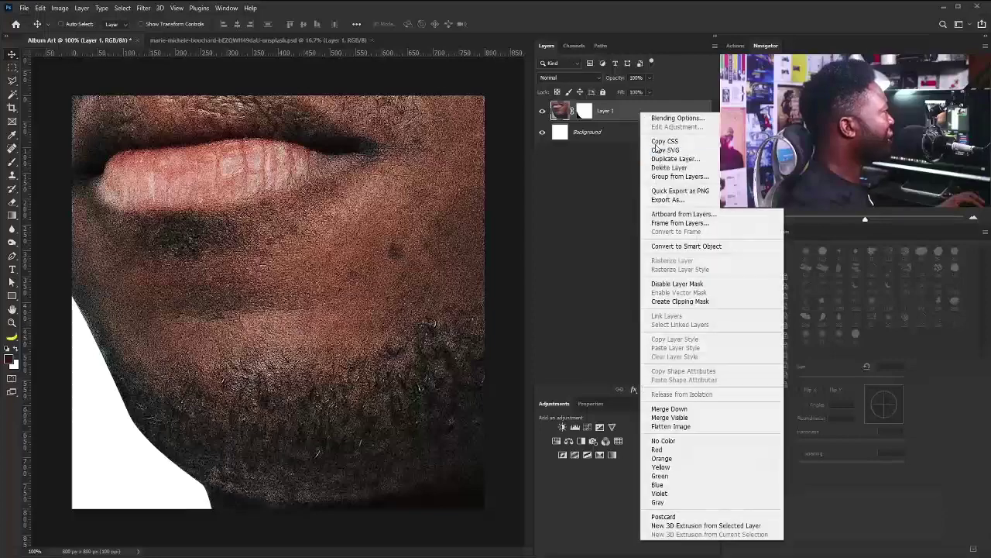
{"action": "left_click", "coordinate": [686, 247]}
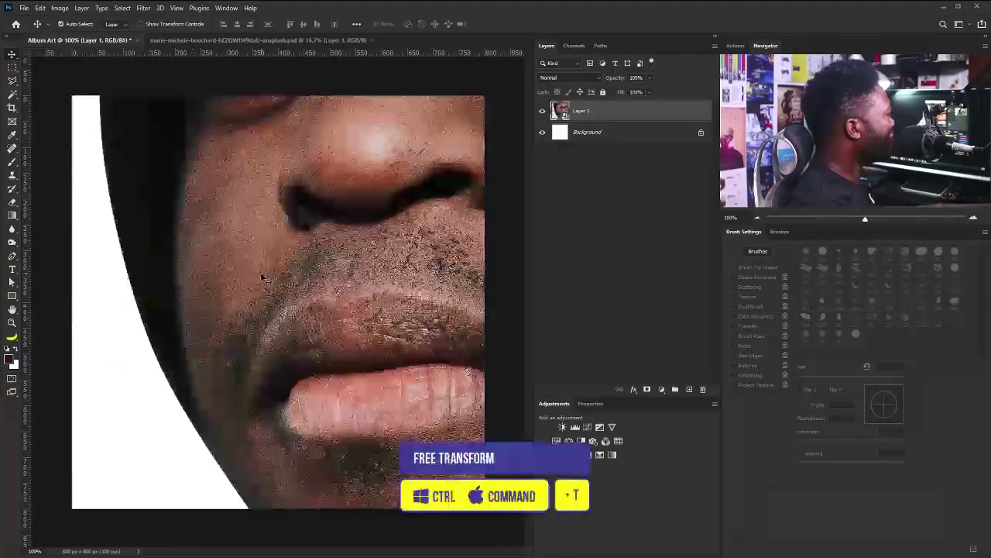
Scale the portrait proportionally to about 24% and position it against the right edge of the canvas, with the head just below the top.
{"action": "key", "text": "ctrl+t"}
{"action": "left_click_drag", "start_coordinate": [262, 277], "coordinate": [273, 312]}
{"action": "left_click_drag", "start_coordinate": [175, 214], "coordinate": [292, 317]}
{"action": "left_click_drag", "start_coordinate": [128, 144], "coordinate": [172, 194]}
{"action": "key", "text": "ctrl+minus"}
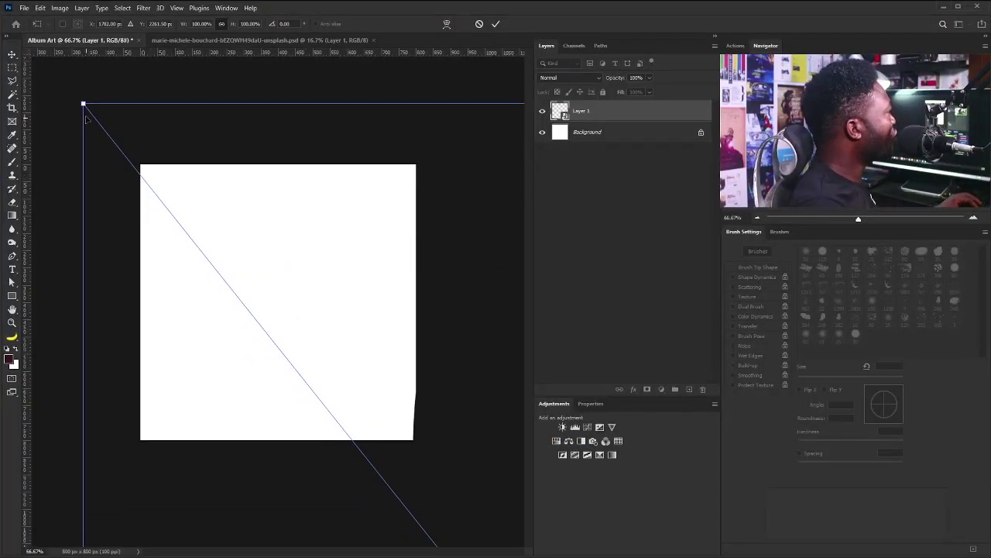
{"action": "left_click_drag", "start_coordinate": [84, 104], "coordinate": [225, 246]}
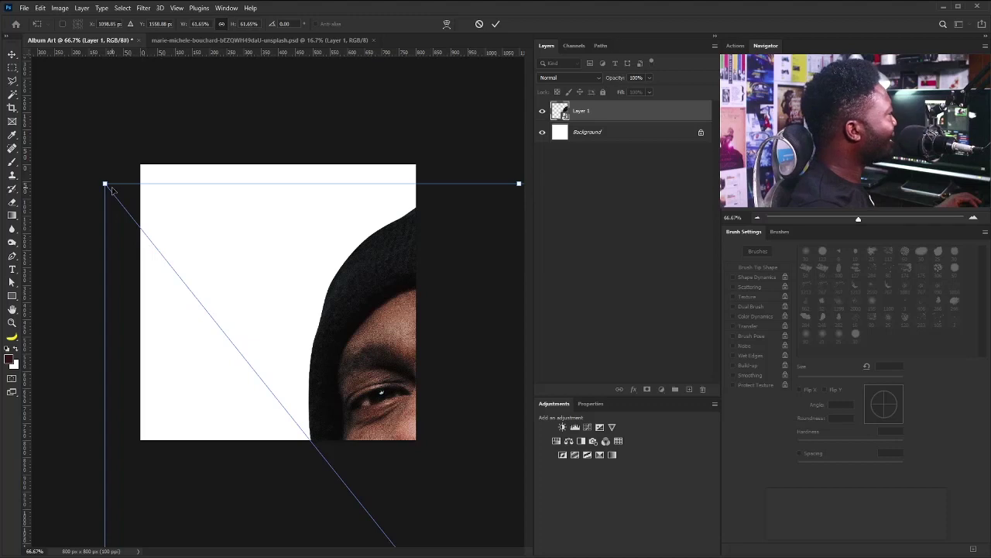
{"action": "left_click_drag", "start_coordinate": [105, 186], "coordinate": [230, 339]}
{"action": "left_click_drag", "start_coordinate": [439, 467], "coordinate": [298, 218]}
{"action": "left_click_drag", "start_coordinate": [111, 144], "coordinate": [214, 273]}
{"action": "left_click_drag", "start_coordinate": [410, 389], "coordinate": [411, 308]}
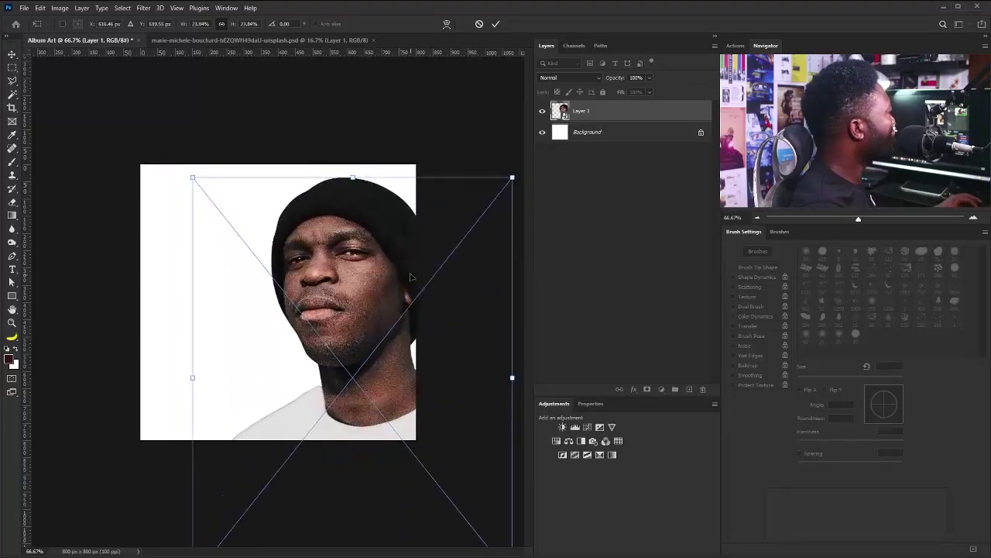
{"action": "left_click_drag", "start_coordinate": [409, 243], "coordinate": [417, 244]}
{"action": "key", "text": "Return"}
Rename the portrait layer "Dude" and hide it.
{"action": "double_click", "coordinate": [582, 110]}
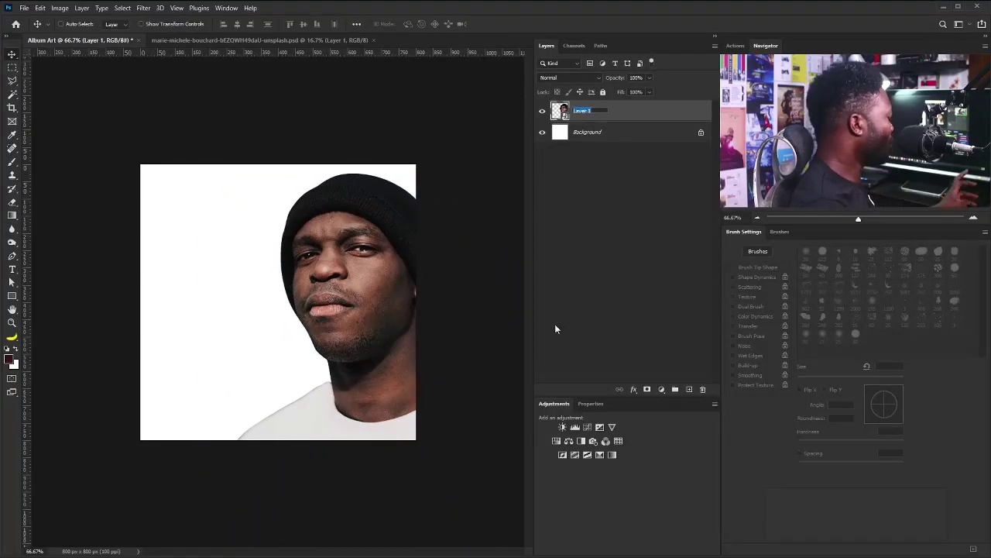
{"action": "type", "text": "de"}
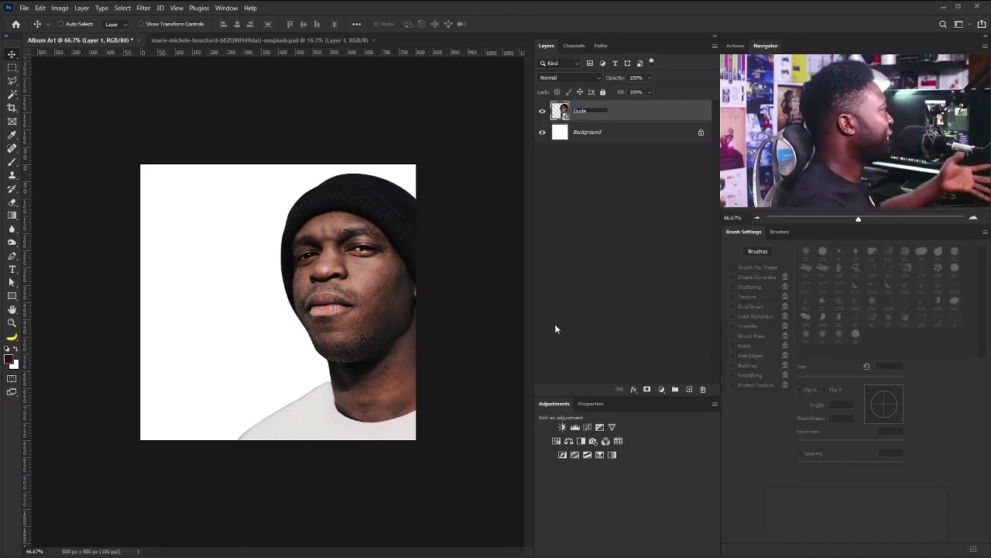
{"action": "key", "text": "Return"}
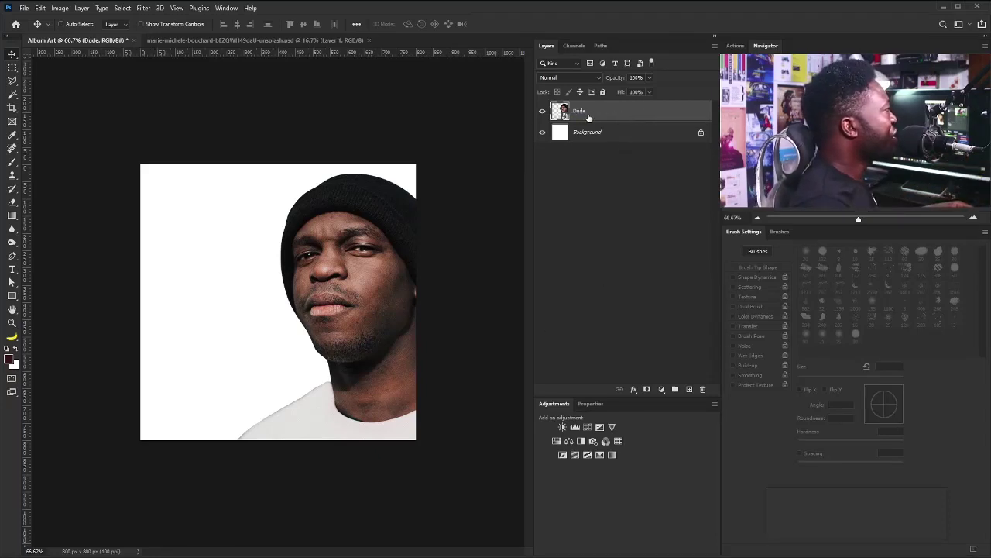
{"action": "left_click", "coordinate": [541, 112]}
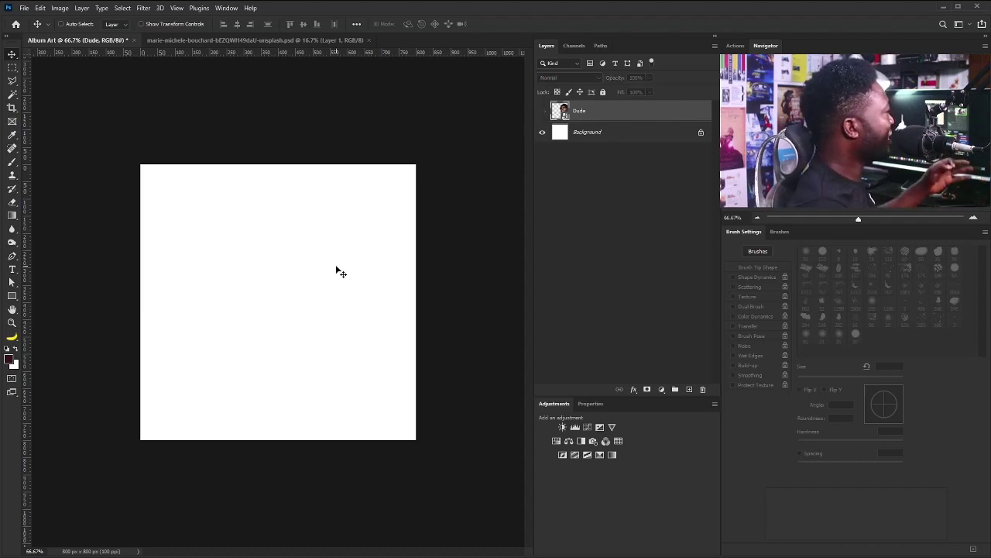
Create a new layer named "Cloud_liquid" directly above the Background layer.
{"action": "left_click_drag", "start_coordinate": [225, 230], "coordinate": [243, 236]}
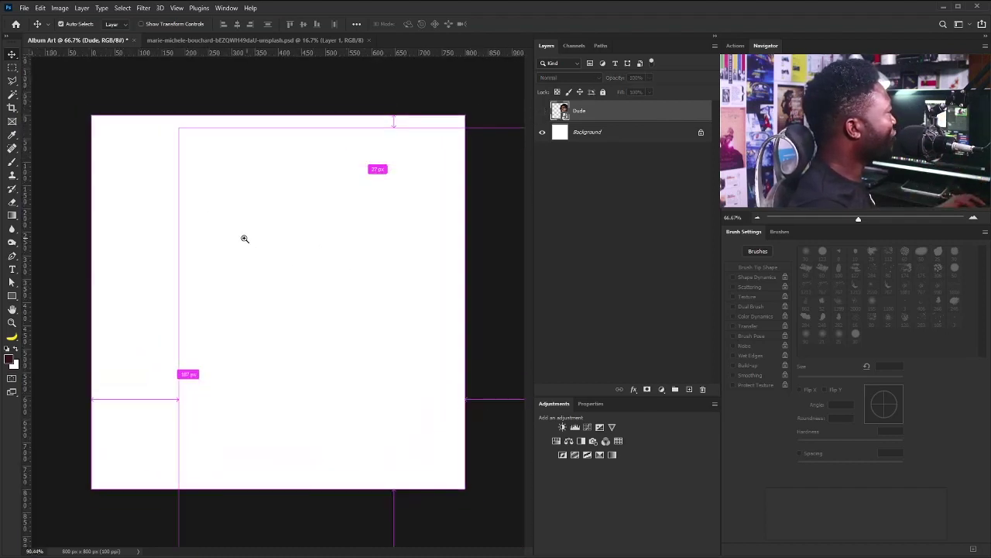
{"action": "left_click", "coordinate": [590, 137]}
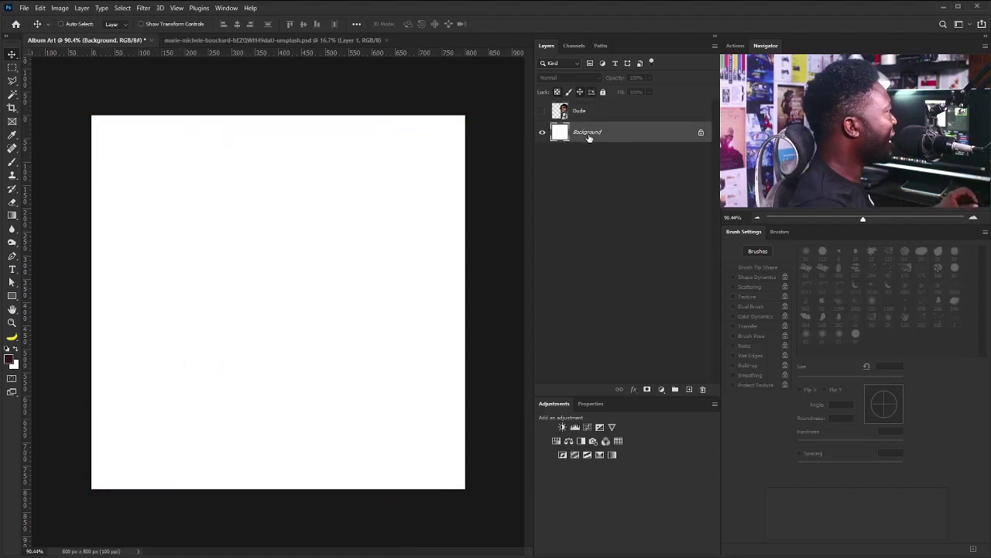
{"action": "left_click", "coordinate": [690, 390], "text": "alt"}
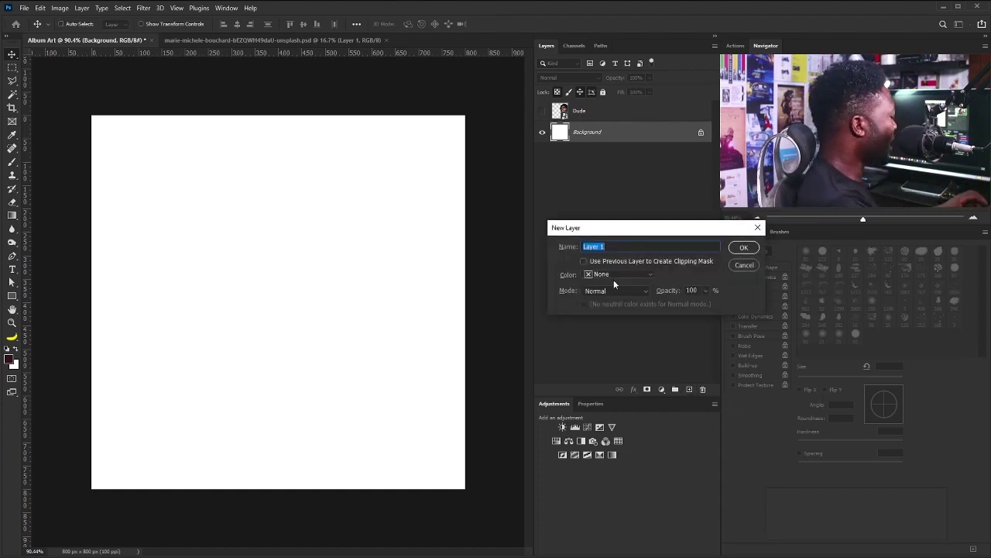
{"action": "type", "text": "Cloud_liquid"}
{"action": "key", "text": "Return"}
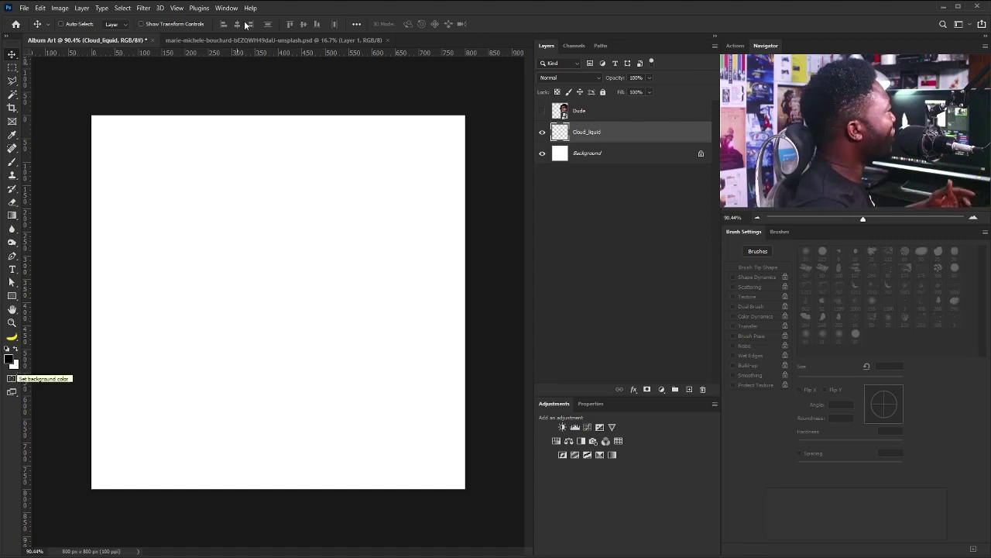
Render the Clouds filter in black and white on the Cloud_liquid layer.
{"action": "left_click", "coordinate": [150, 9]}
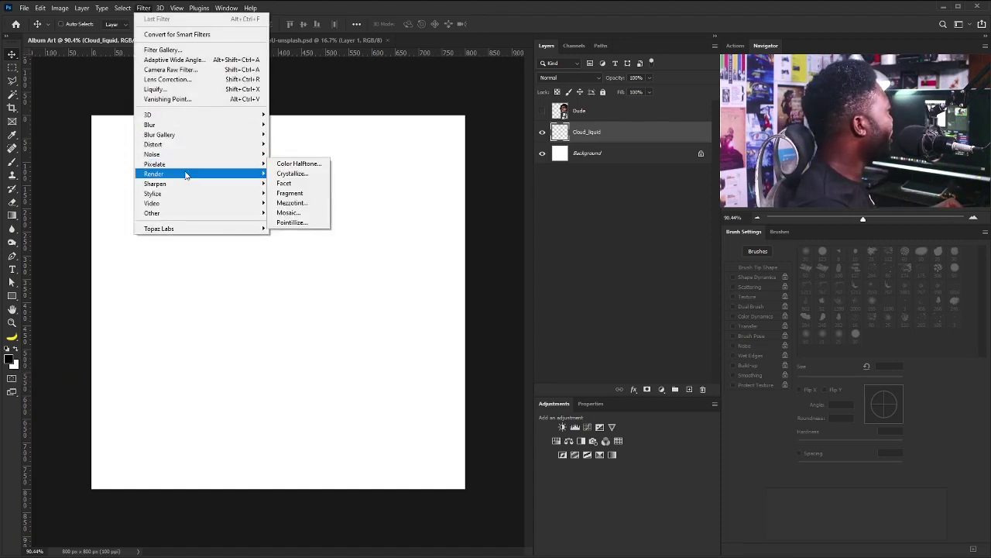
{"action": "mouse_move", "coordinate": [186, 173]}
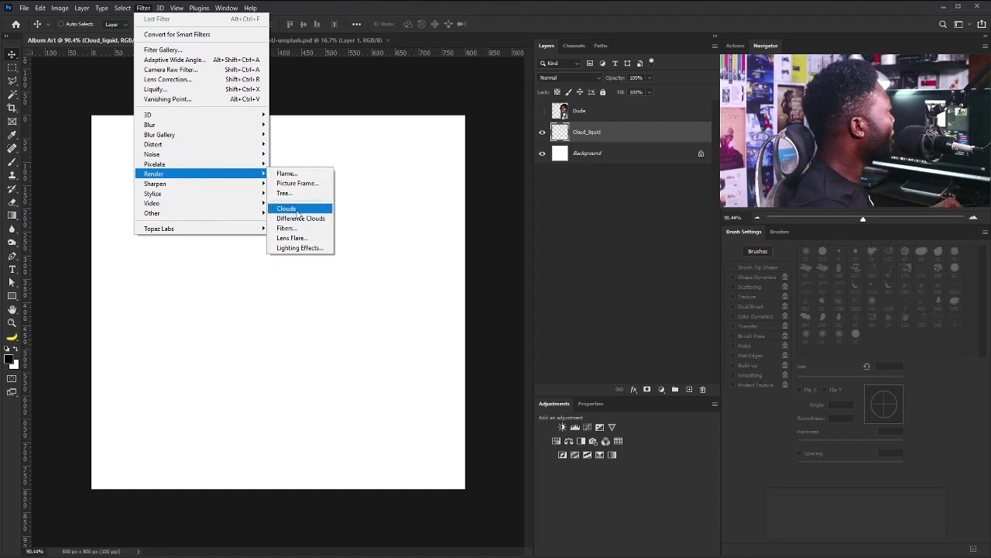
{"action": "left_click", "coordinate": [297, 210]}
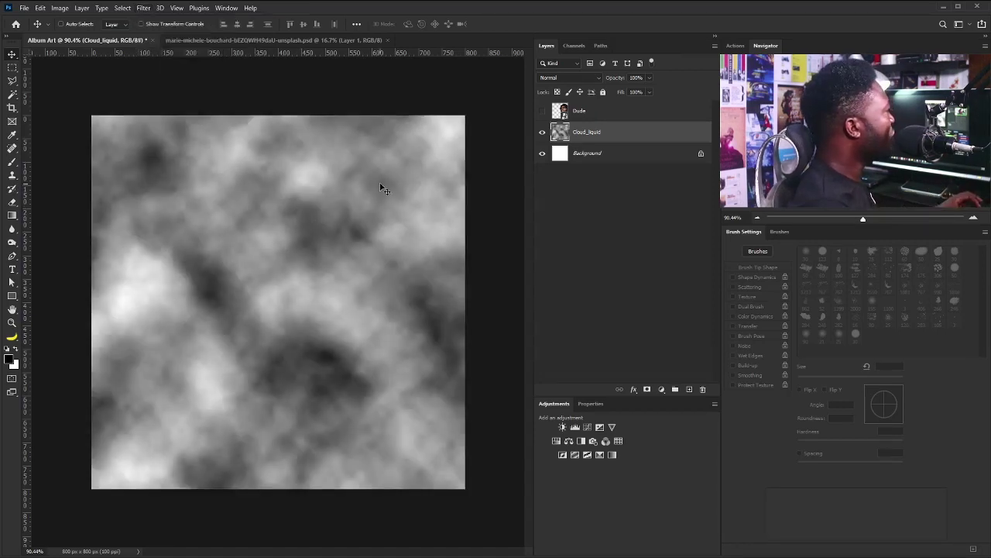
Enlarge the Cloud_liquid layer beyond the canvas edges with Free Transform and reposition it.
{"action": "key", "text": "ctrl+minus"}
{"action": "key", "text": "ctrl+t"}
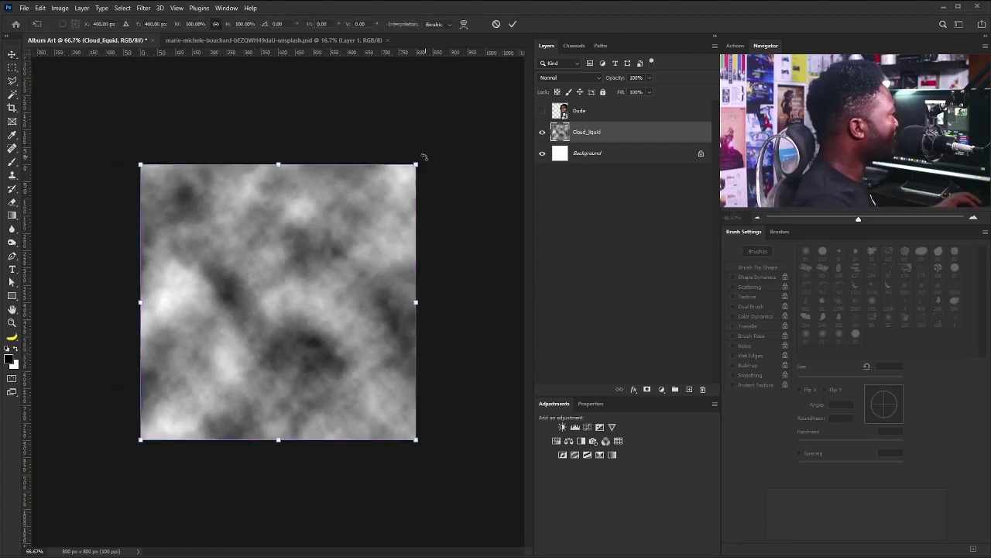
{"action": "mouse_move", "coordinate": [425, 157]}
{"action": "left_mouse_down"}
{"action": "mouse_move", "coordinate": [480, 147]}
{"action": "mouse_move", "coordinate": [504, 115]}
{"action": "left_mouse_up"}
{"action": "left_click_drag", "start_coordinate": [309, 221], "coordinate": [362, 279]}
{"action": "key", "text": "Return"}
{"action": "key", "text": "ctrl+0"}
Liquify the clouds with the Forward Warp tool at brush size 900, smearing them into flowing, liquid-like streaks.
{"action": "left_click", "coordinate": [144, 8]}
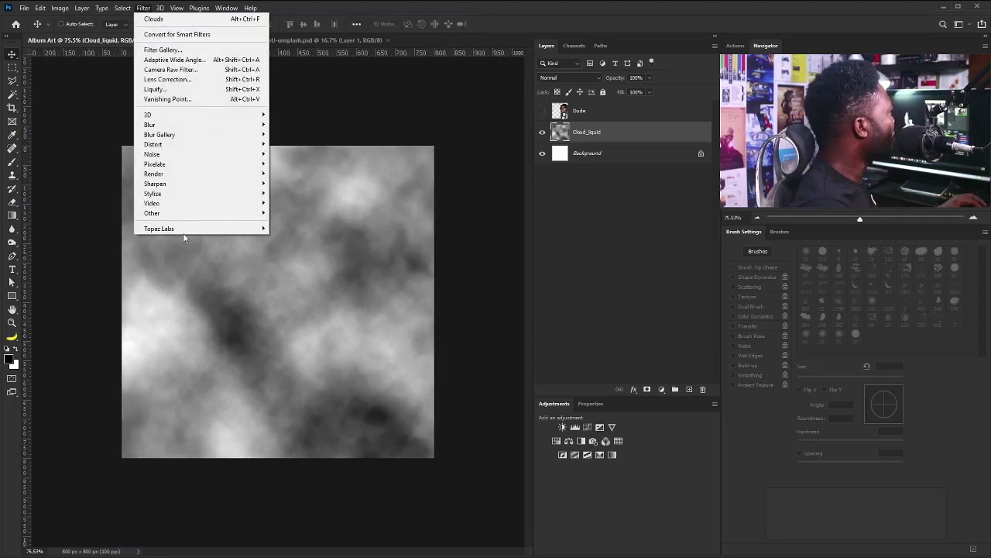
{"action": "left_click", "coordinate": [199, 92]}
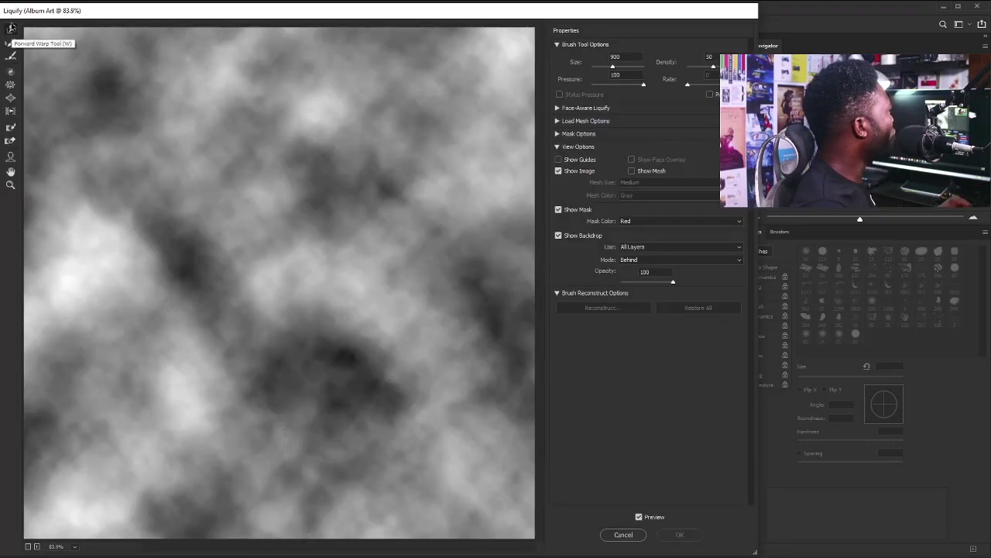
{"action": "key", "text": "alt"}
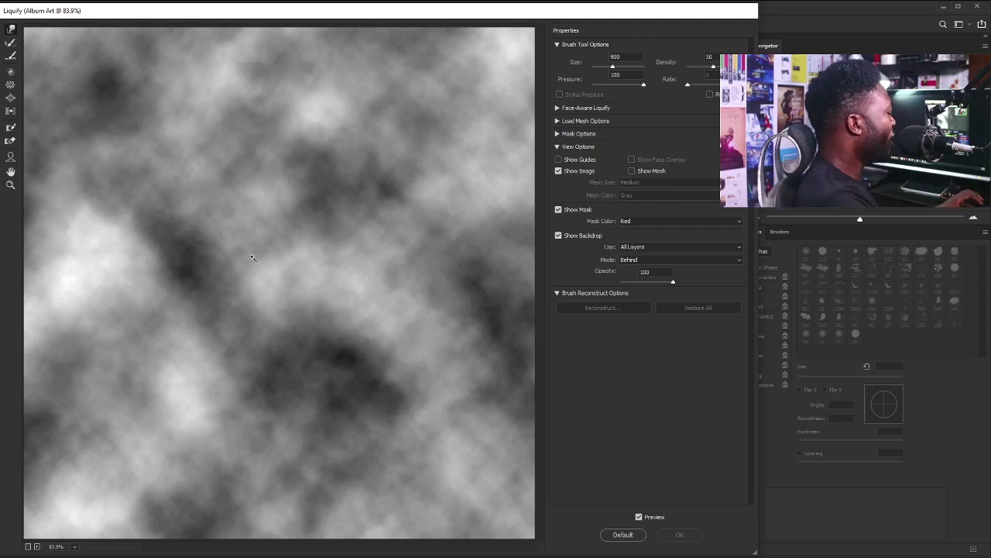
{"action": "scroll", "coordinate": [252, 257], "scroll_direction": "down", "scroll_amount": 1}
{"action": "scroll", "coordinate": [252, 257], "scroll_direction": "down", "scroll_amount": 1}
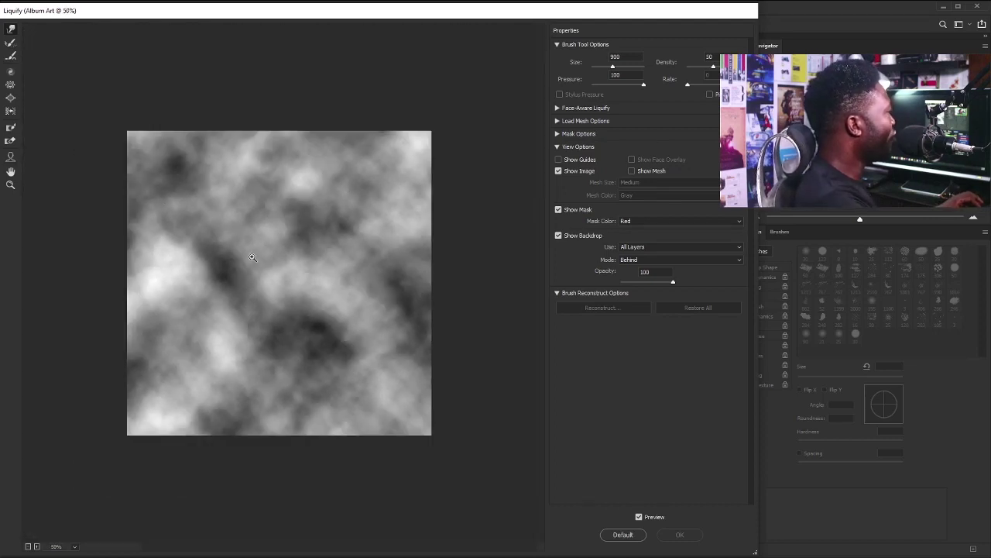
{"action": "mouse_move", "coordinate": [252, 263]}
{"action": "left_mouse_down"}
{"action": "mouse_move", "coordinate": [250, 237]}
{"action": "mouse_move", "coordinate": [367, 291]}
{"action": "mouse_move", "coordinate": [303, 429]}
{"action": "mouse_move", "coordinate": [179, 312]}
{"action": "mouse_move", "coordinate": [306, 255]}
{"action": "mouse_move", "coordinate": [302, 189]}
{"action": "mouse_move", "coordinate": [276, 321]}
{"action": "mouse_move", "coordinate": [210, 431]}
{"action": "mouse_move", "coordinate": [299, 221]}
{"action": "mouse_move", "coordinate": [251, 110]}
{"action": "mouse_move", "coordinate": [403, 166]}
{"action": "mouse_move", "coordinate": [453, 201]}
{"action": "mouse_move", "coordinate": [465, 310]}
{"action": "mouse_move", "coordinate": [355, 98]}
{"action": "mouse_move", "coordinate": [240, 53]}
{"action": "mouse_move", "coordinate": [197, 148]}
{"action": "mouse_move", "coordinate": [100, 193]}
{"action": "mouse_move", "coordinate": [111, 268]}
{"action": "mouse_move", "coordinate": [364, 55]}
{"action": "mouse_move", "coordinate": [332, 287]}
{"action": "left_mouse_up"}
{"action": "left_click", "coordinate": [681, 534]}
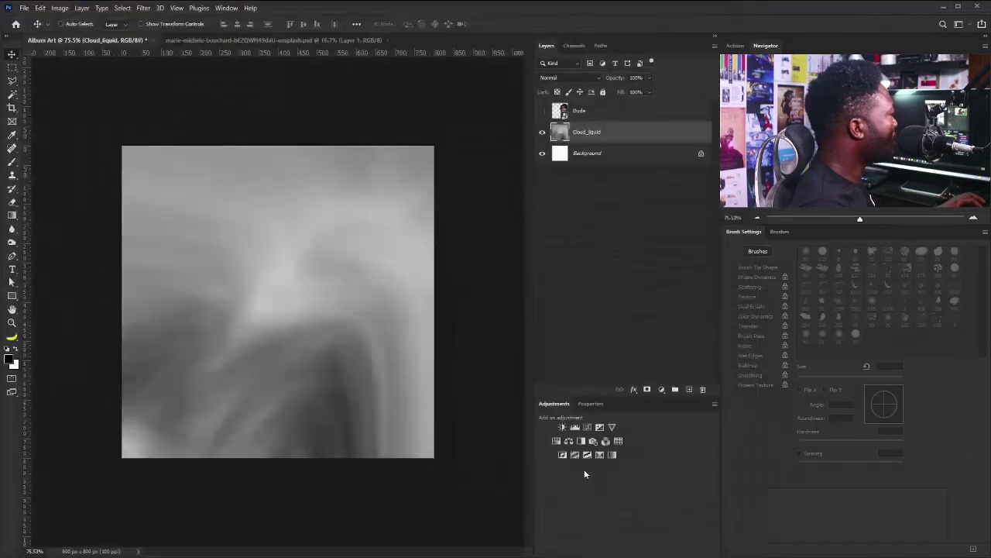
Apply the Paint Daubs filter to Cloud_liquid with brush size 12, sharpness 14 and the Simple brush type.
{"action": "left_click", "coordinate": [142, 7]}
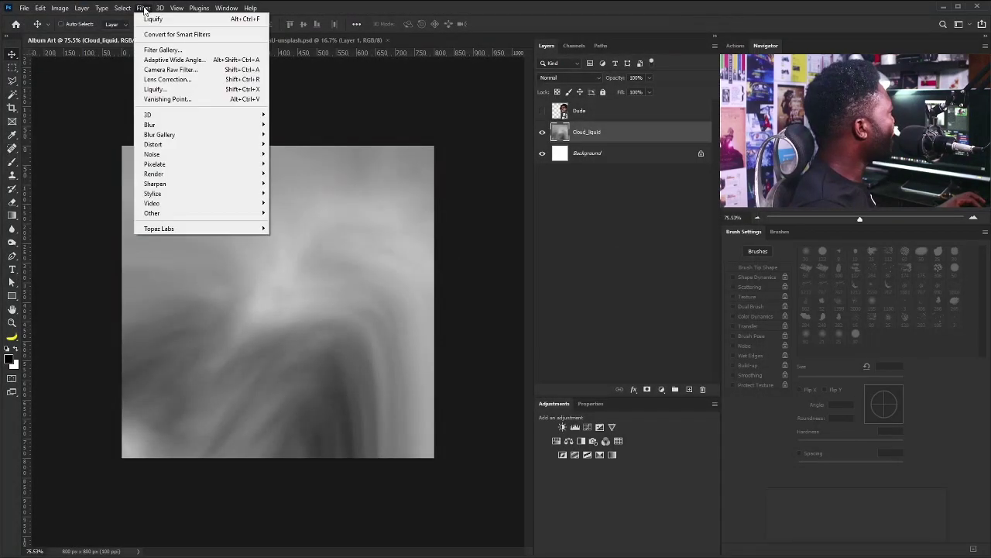
{"action": "left_click", "coordinate": [161, 50]}
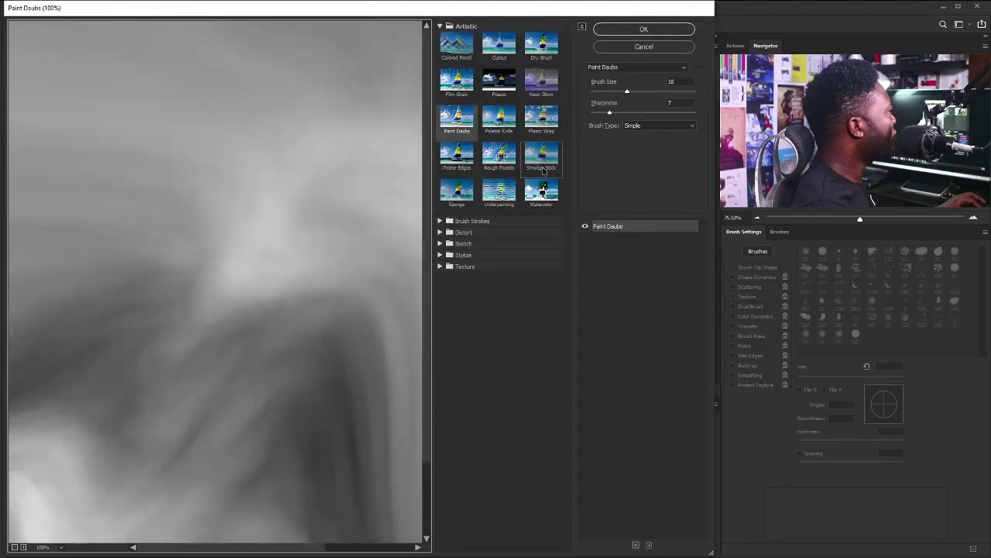
{"action": "left_click", "coordinate": [458, 123]}
{"action": "left_click_drag", "start_coordinate": [309, 334], "coordinate": [279, 287]}
{"action": "left_click", "coordinate": [624, 92]}
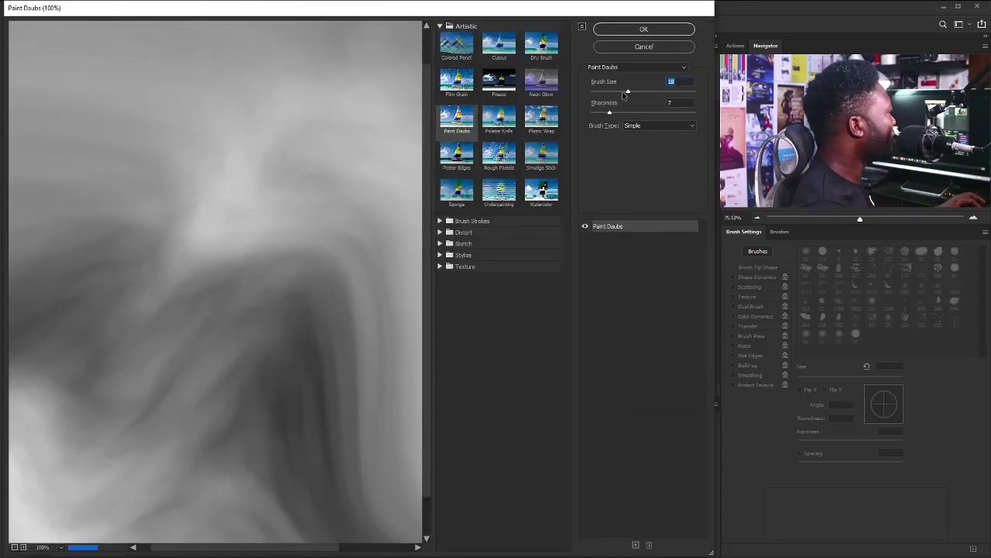
{"action": "left_click_drag", "start_coordinate": [624, 94], "coordinate": [633, 115]}
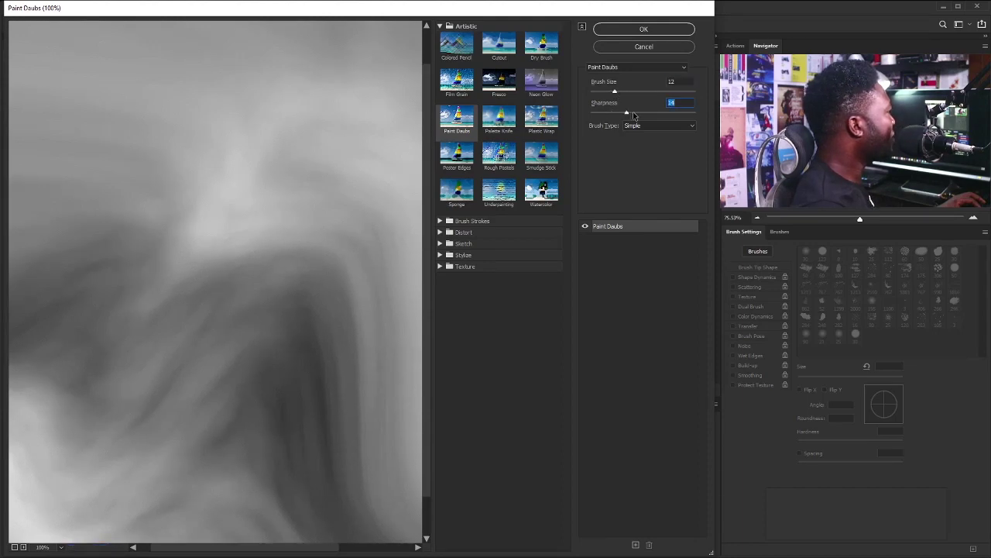
{"action": "left_click", "coordinate": [664, 31]}
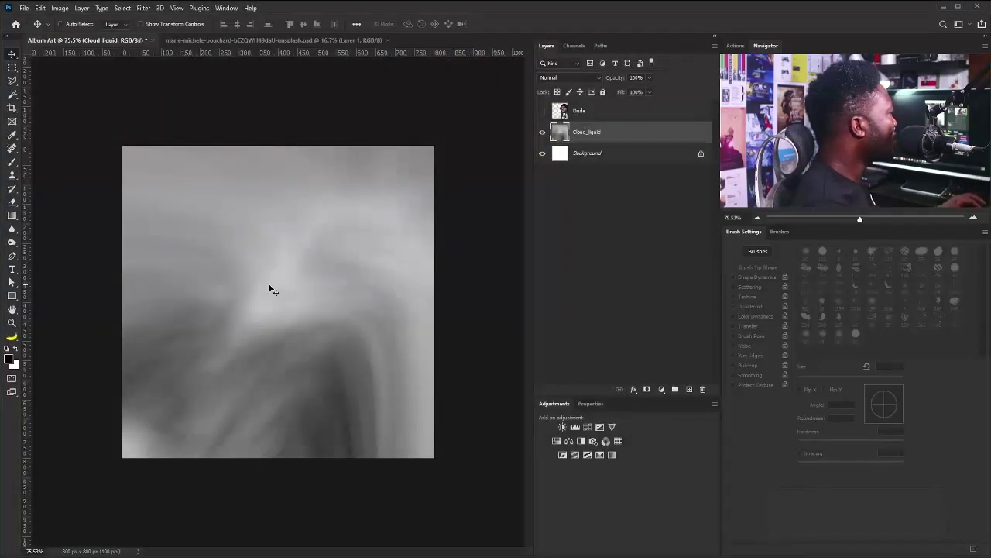
Add a Gradient Map adjustment above Cloud_liquid and set its dark color stop to #dc2f02.
{"action": "left_click", "coordinate": [613, 455]}
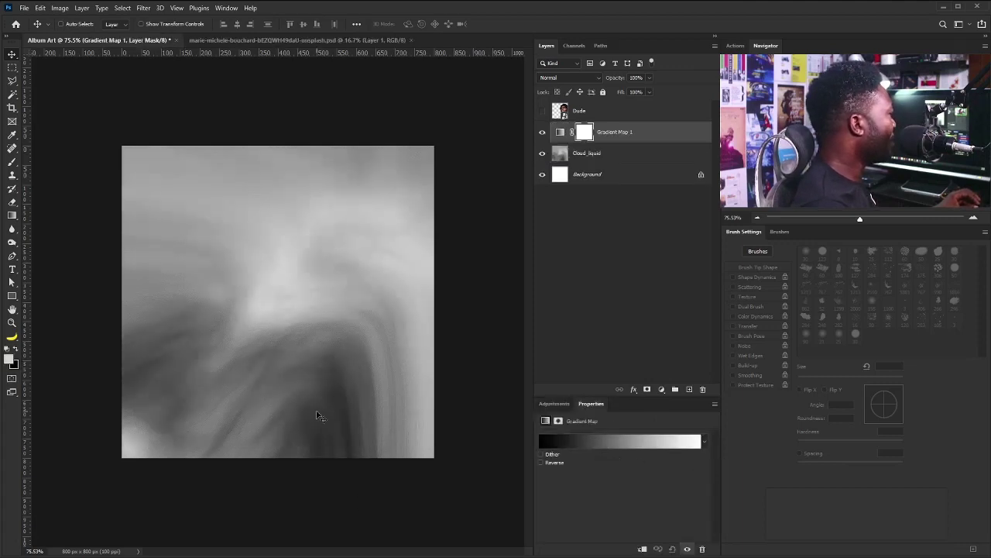
{"action": "left_click", "coordinate": [583, 443]}
{"action": "left_click", "coordinate": [632, 402]}
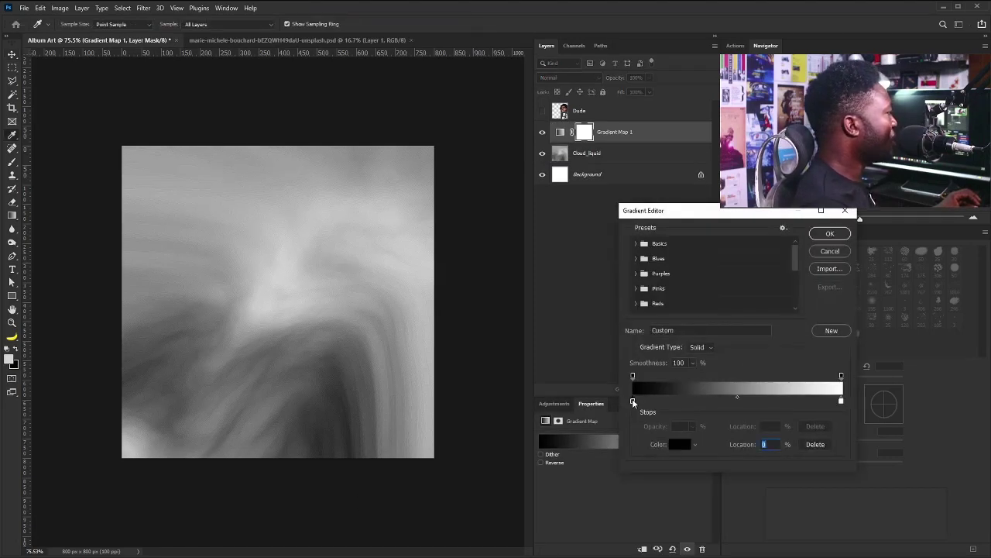
{"action": "double_click", "coordinate": [633, 402]}
{"action": "left_click_drag", "start_coordinate": [499, 343], "coordinate": [484, 287]}
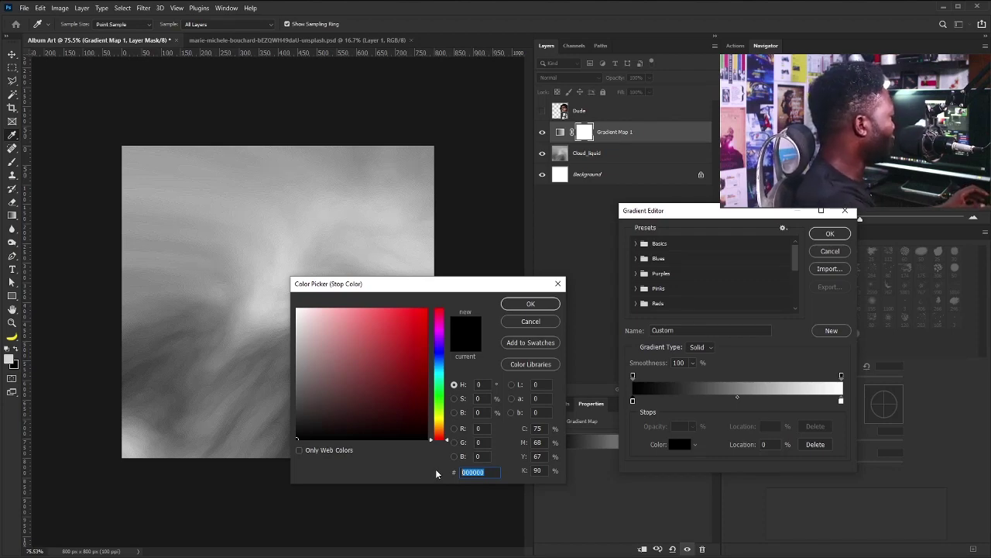
{"action": "type", "text": "dc"}
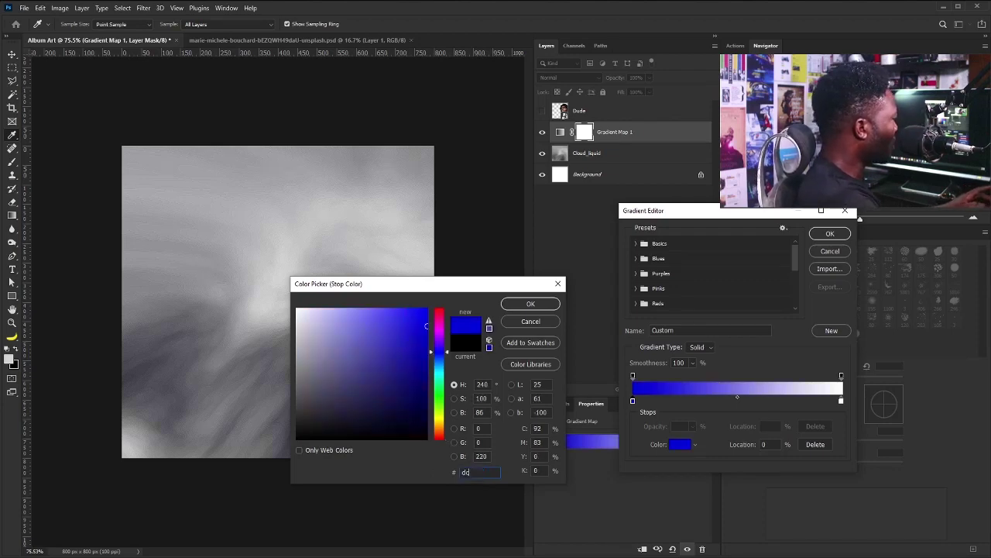
{"action": "type", "text": "2f"}
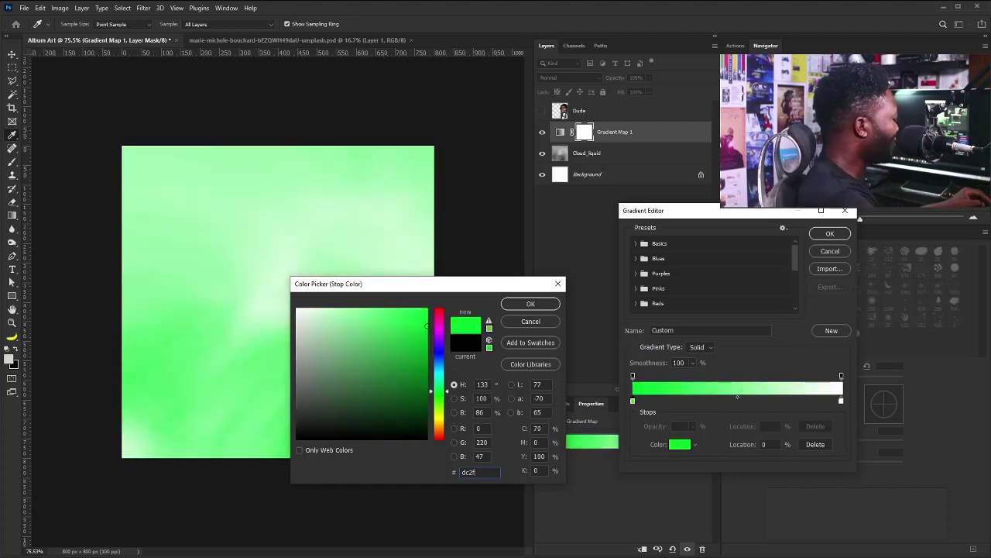
{"action": "type", "text": "02"}
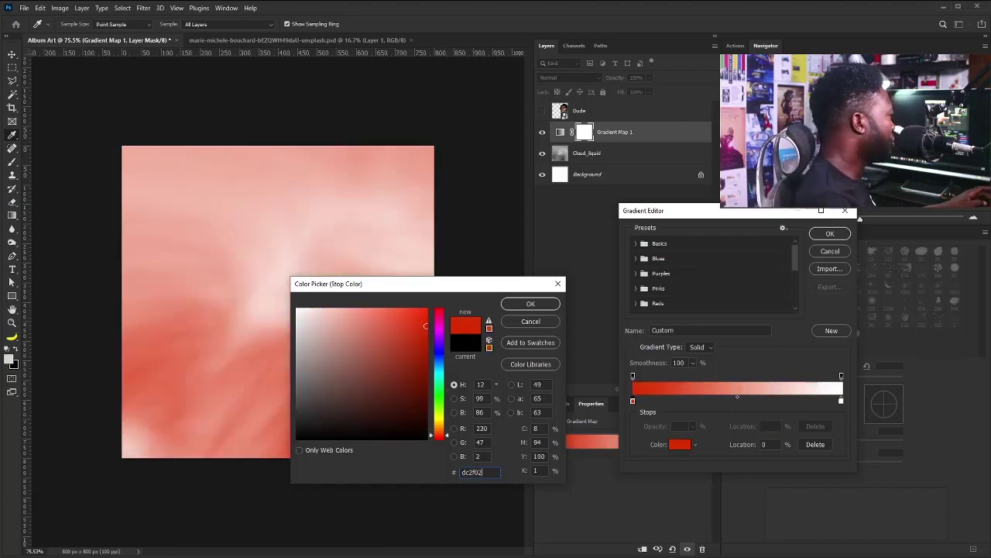
{"action": "left_click", "coordinate": [532, 304]}
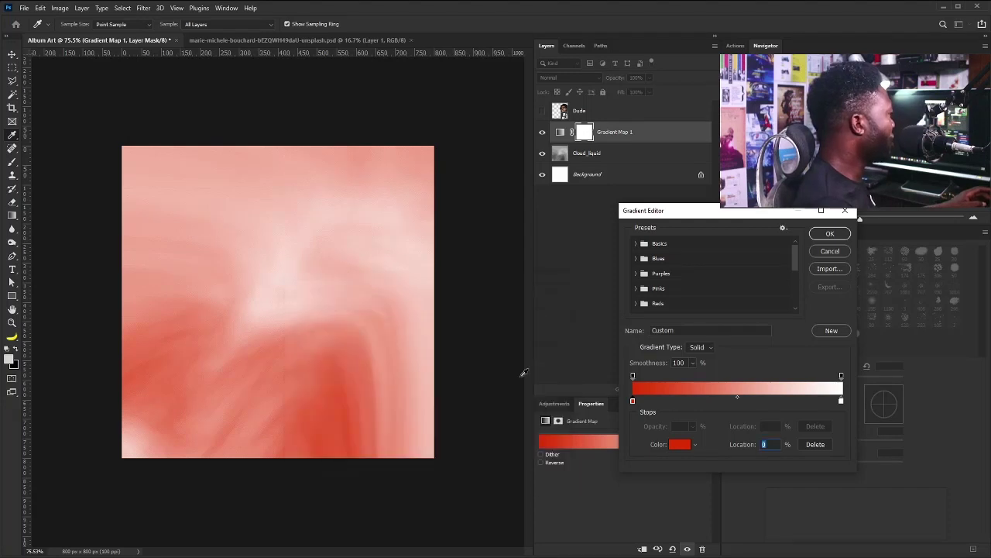
Set the gradient map's light color stop at 100% to #ffba08 and accept the gradient.
{"action": "double_click", "coordinate": [841, 401]}
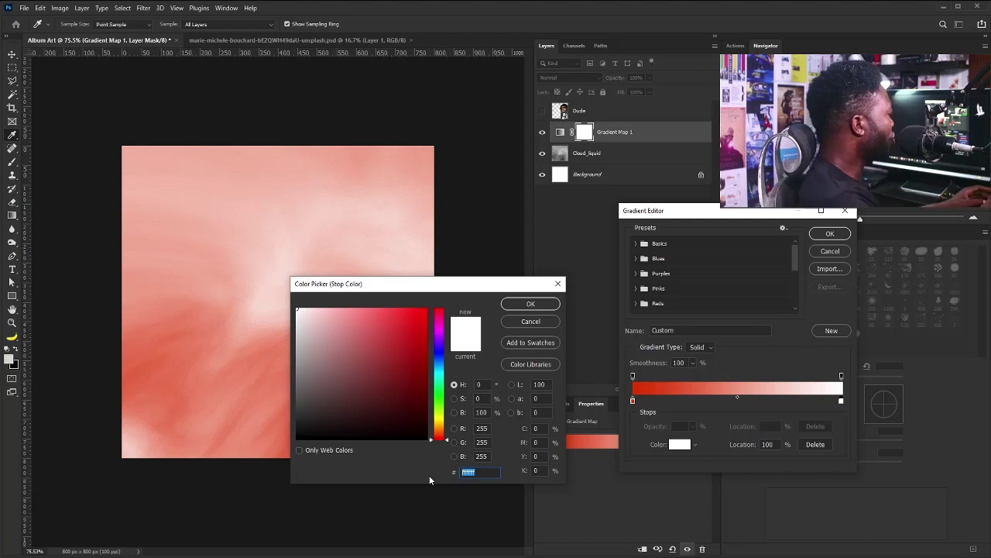
{"action": "type", "text": "ff"}
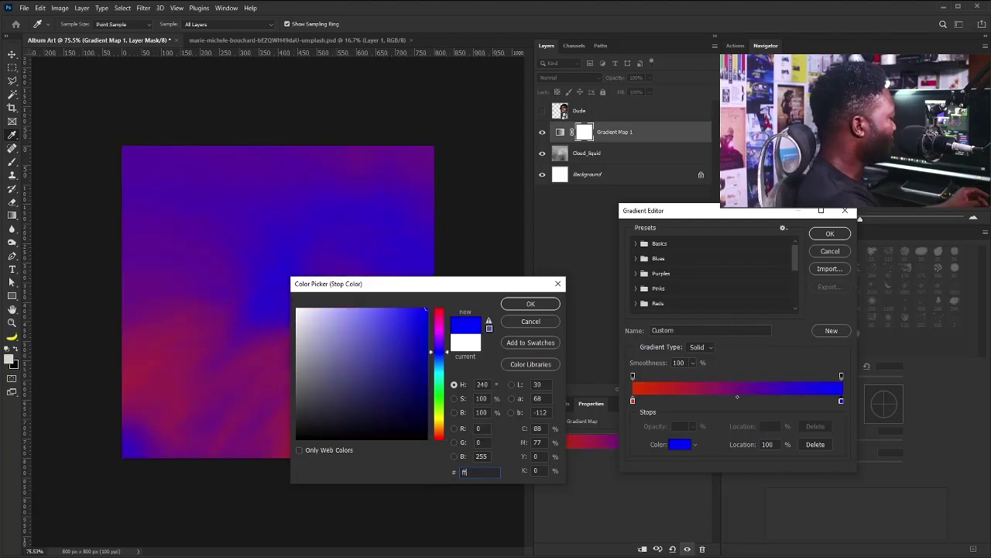
{"action": "type", "text": "ba0"}
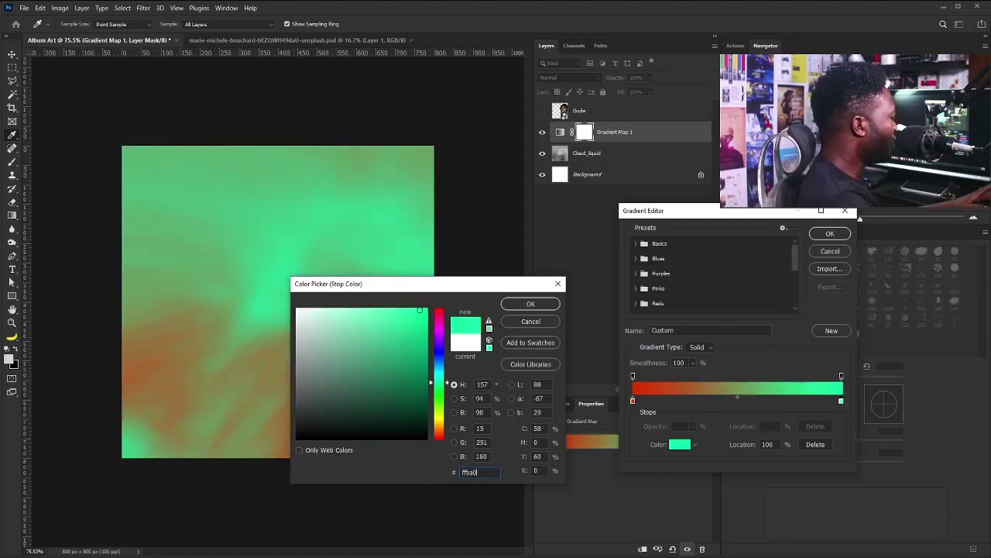
{"action": "type", "text": "8"}
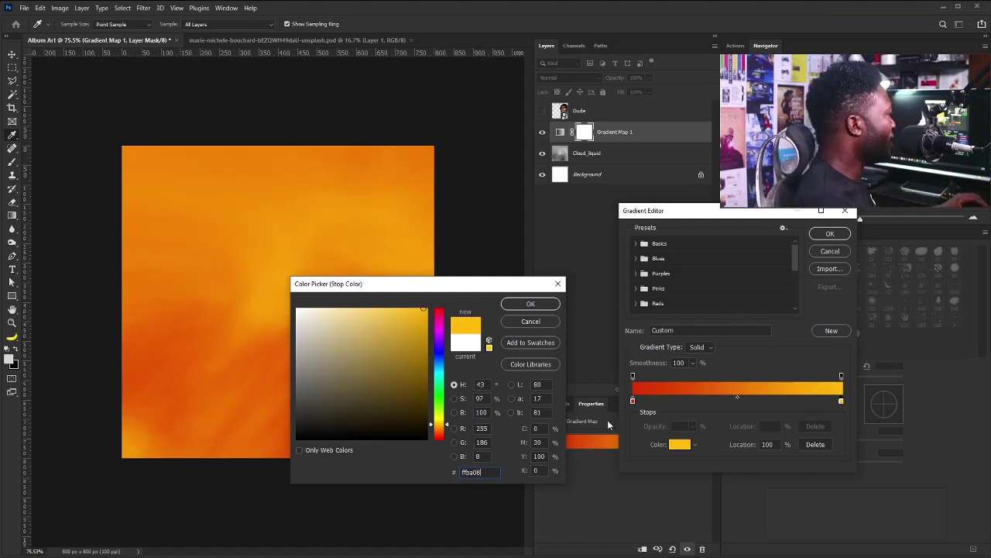
{"action": "left_click", "coordinate": [529, 306]}
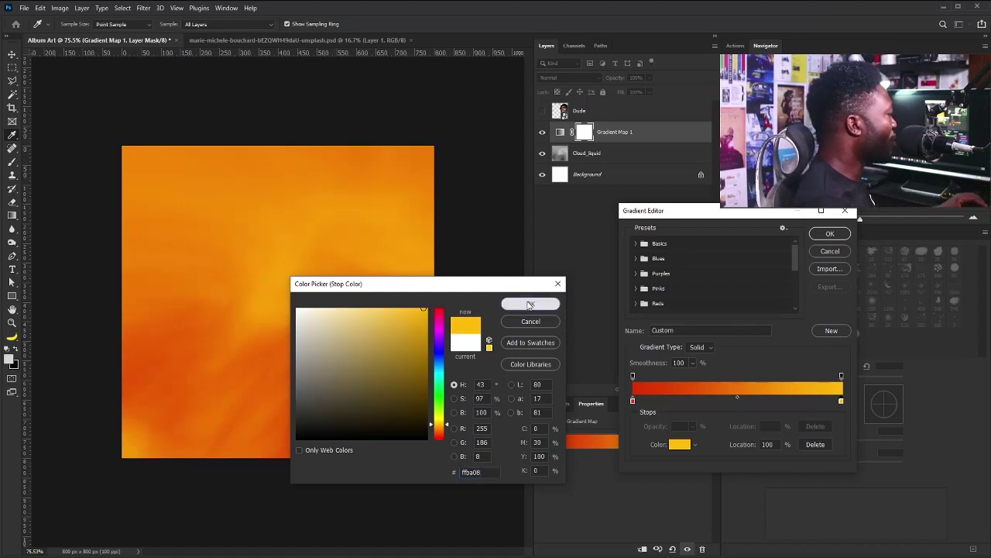
{"action": "left_click", "coordinate": [529, 304]}
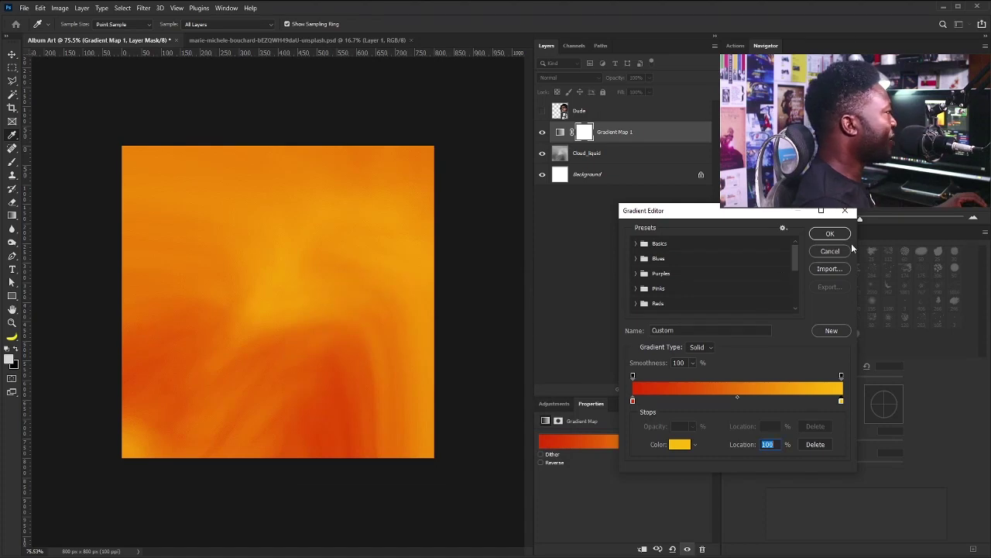
{"action": "left_click", "coordinate": [830, 234]}
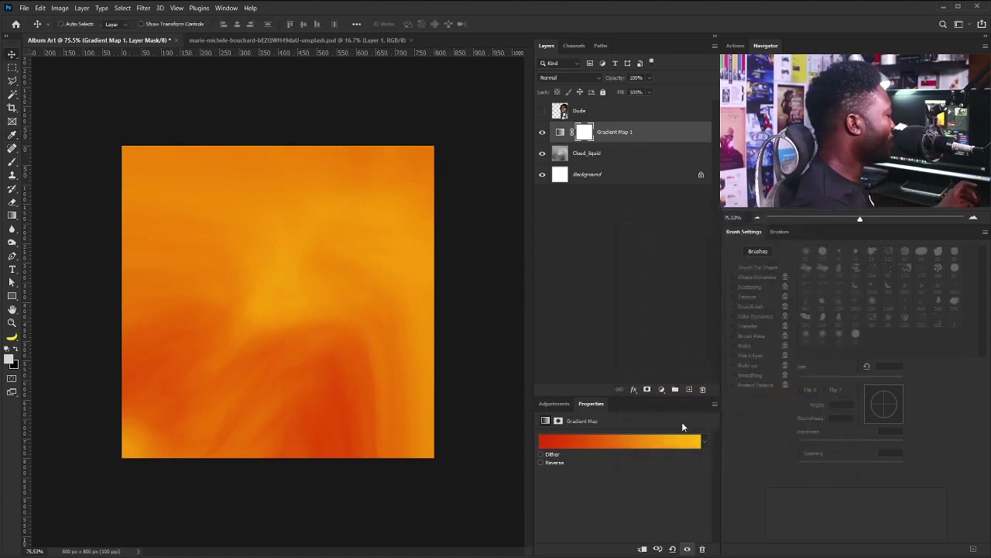
Add a Curves adjustment above the gradient map and shape an S-curve that darkens the shadows and lifts the highlights.
{"action": "left_click", "coordinate": [563, 404]}
{"action": "left_click", "coordinate": [585, 428]}
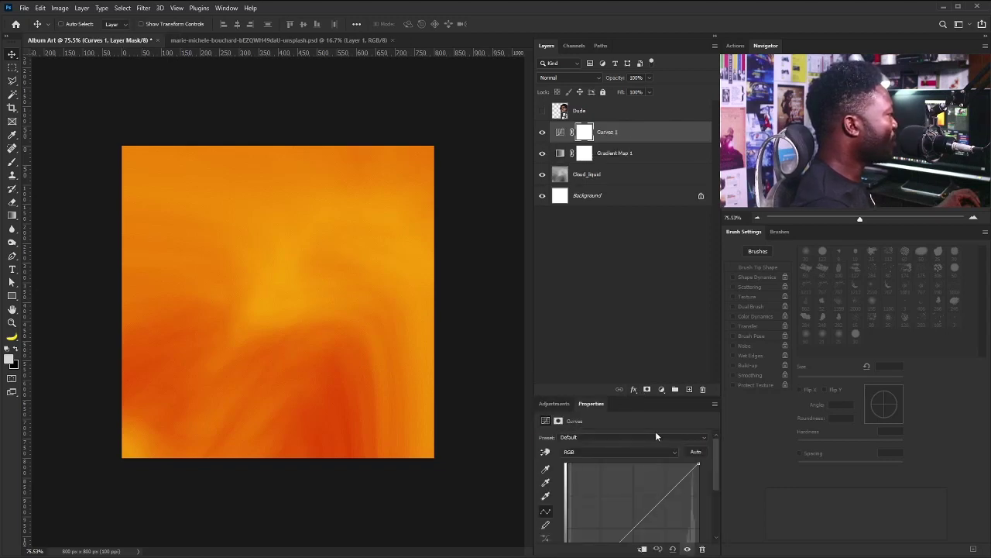
{"action": "left_click_drag", "start_coordinate": [716, 464], "coordinate": [716, 479]}
{"action": "left_click_drag", "start_coordinate": [626, 502], "coordinate": [627, 514]}
{"action": "left_click_drag", "start_coordinate": [662, 475], "coordinate": [655, 461]}
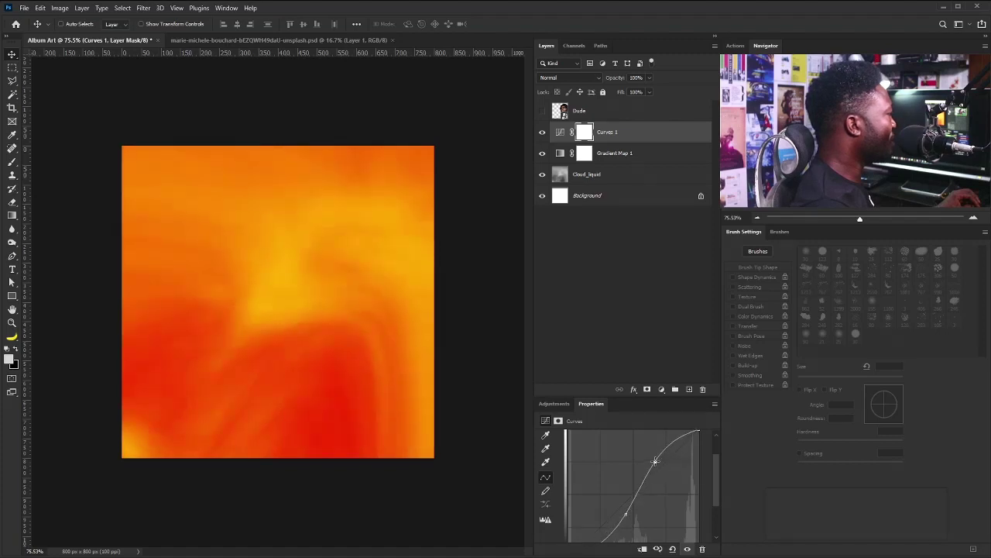
{"action": "left_click_drag", "start_coordinate": [624, 523], "coordinate": [626, 522]}
{"action": "left_click_drag", "start_coordinate": [655, 461], "coordinate": [659, 455]}
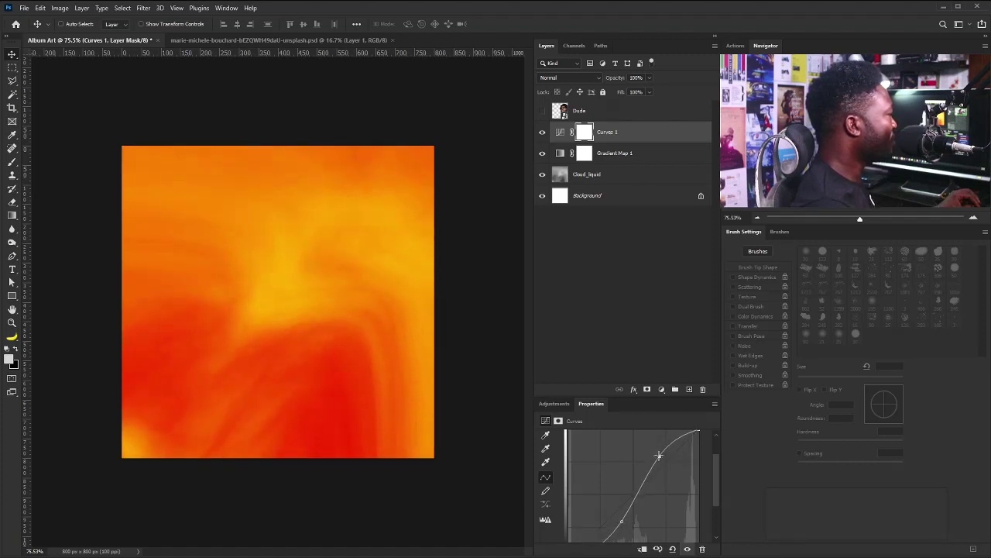
{"action": "left_click_drag", "start_coordinate": [624, 517], "coordinate": [609, 534]}
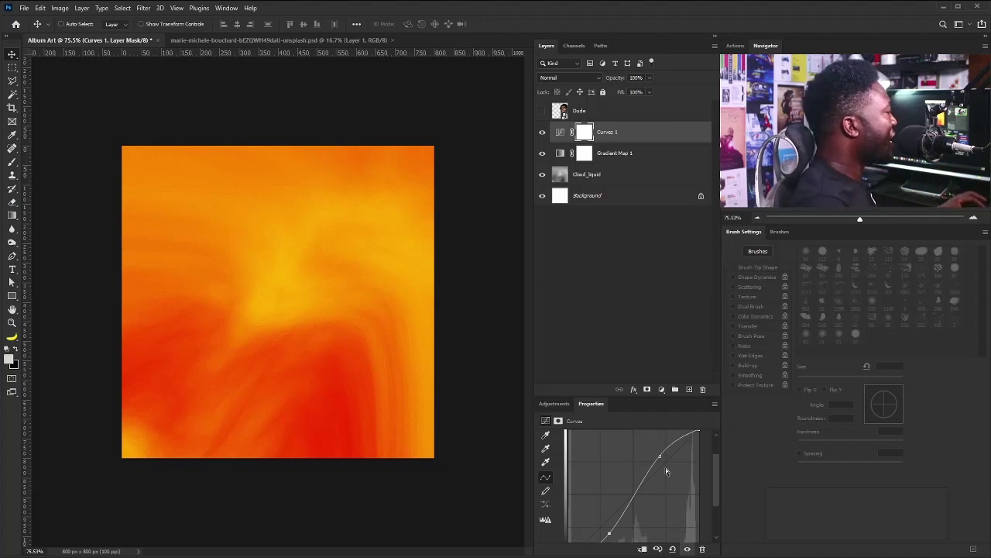
{"action": "scroll", "coordinate": [716, 480], "scroll_direction": "up", "scroll_amount": 2}
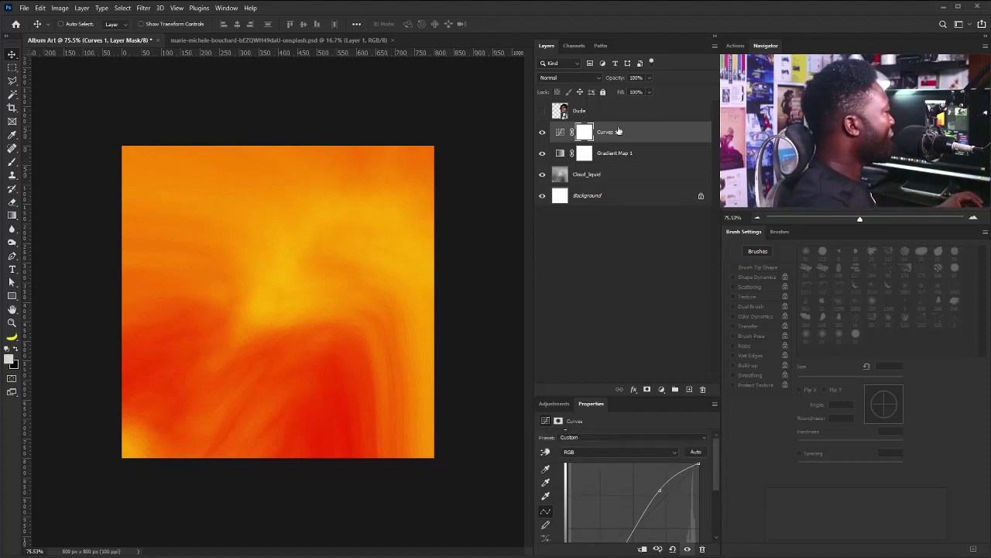
Create a new layer named Noise in Soft Light mode, filled with the neutral 50% gray.
{"action": "left_click", "coordinate": [688, 390], "text": "alt"}
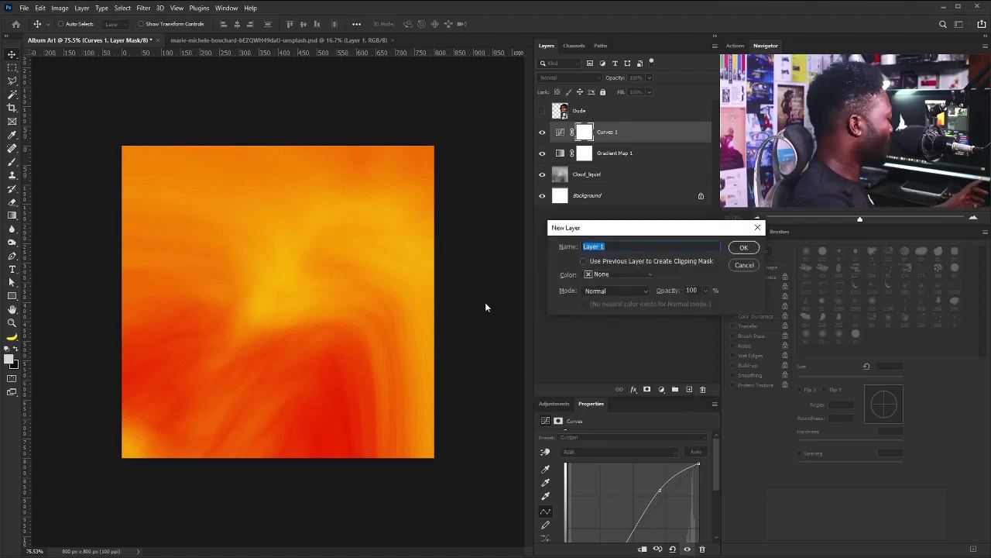
{"action": "type", "text": "Noise"}
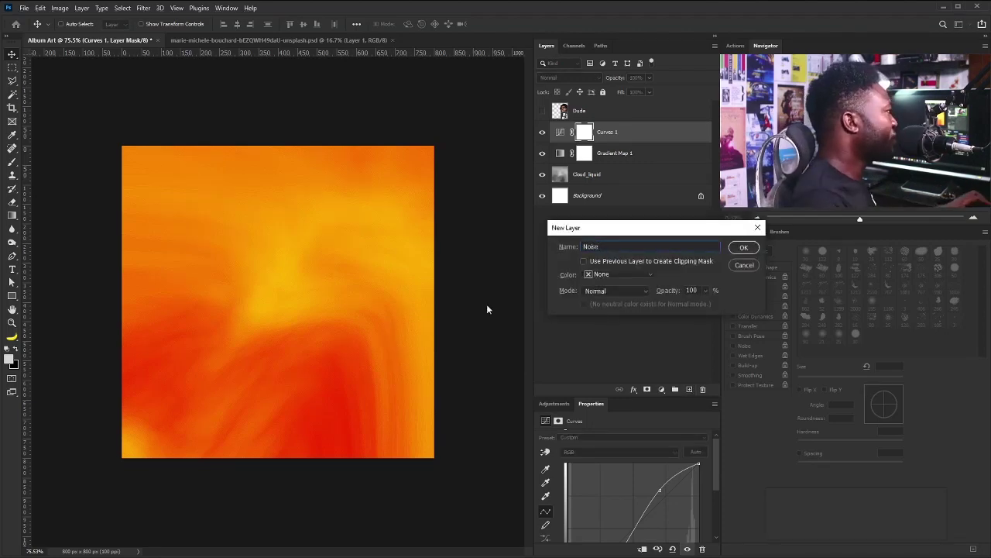
{"action": "left_click", "coordinate": [625, 295]}
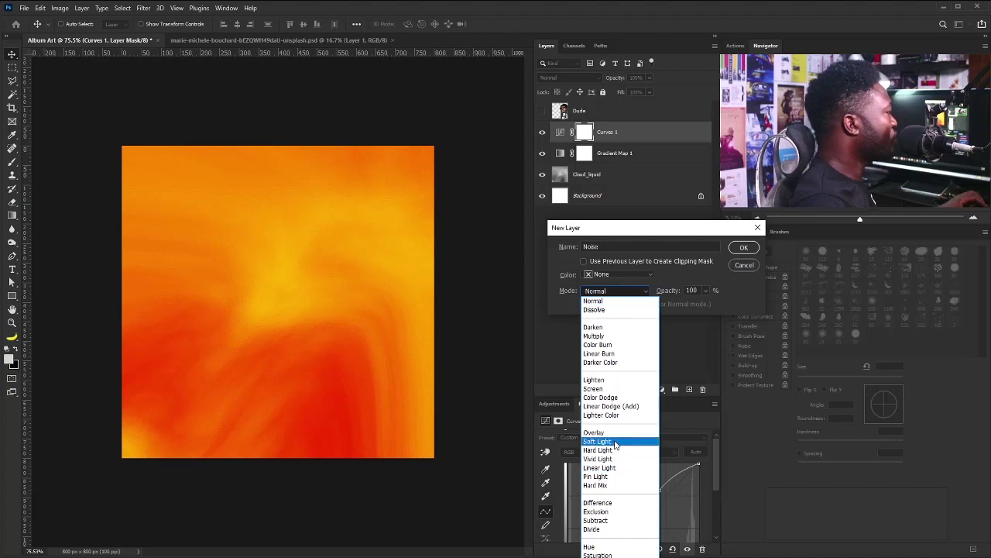
{"action": "left_click", "coordinate": [616, 443]}
{"action": "left_click", "coordinate": [595, 304]}
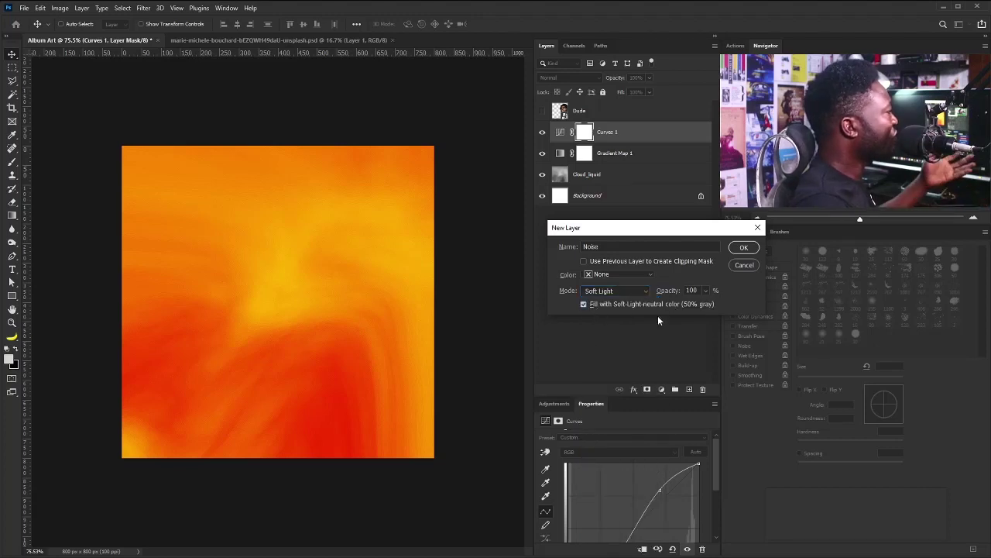
{"action": "left_click", "coordinate": [744, 247]}
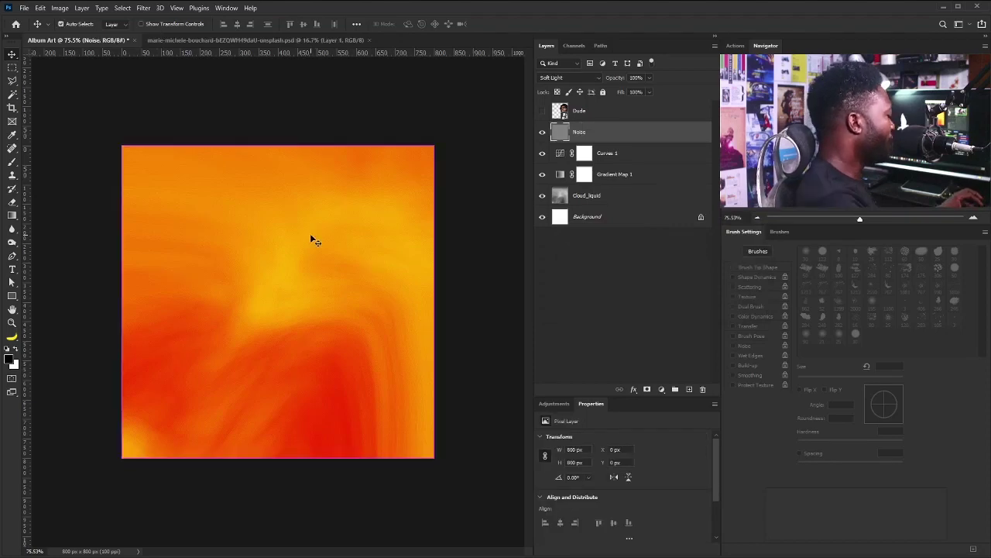
Apply Add Noise to the Noise layer with amount 10.59%, Uniform distribution and Monochromatic.
{"action": "key", "text": "ctrl+plus"}
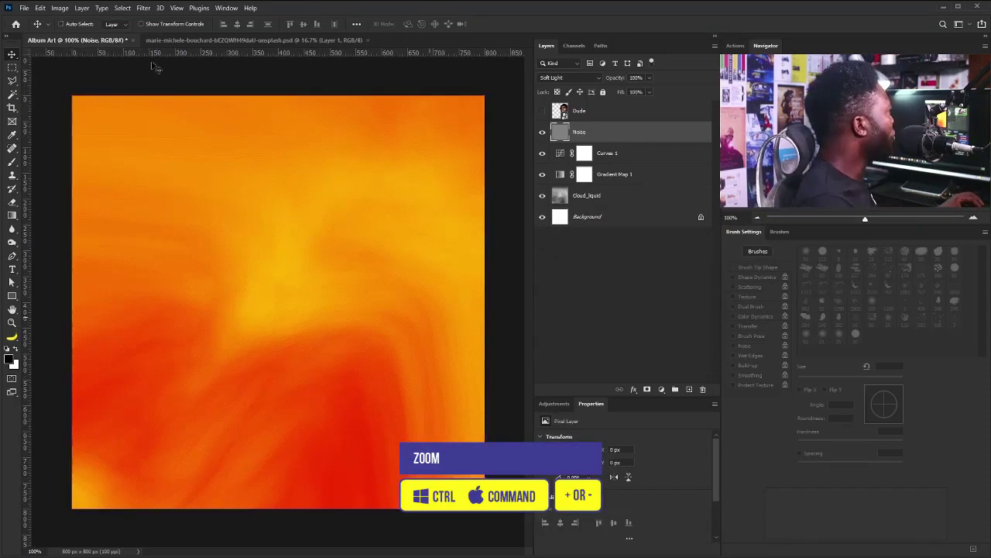
{"action": "left_click", "coordinate": [141, 8]}
{"action": "mouse_move", "coordinate": [233, 154]}
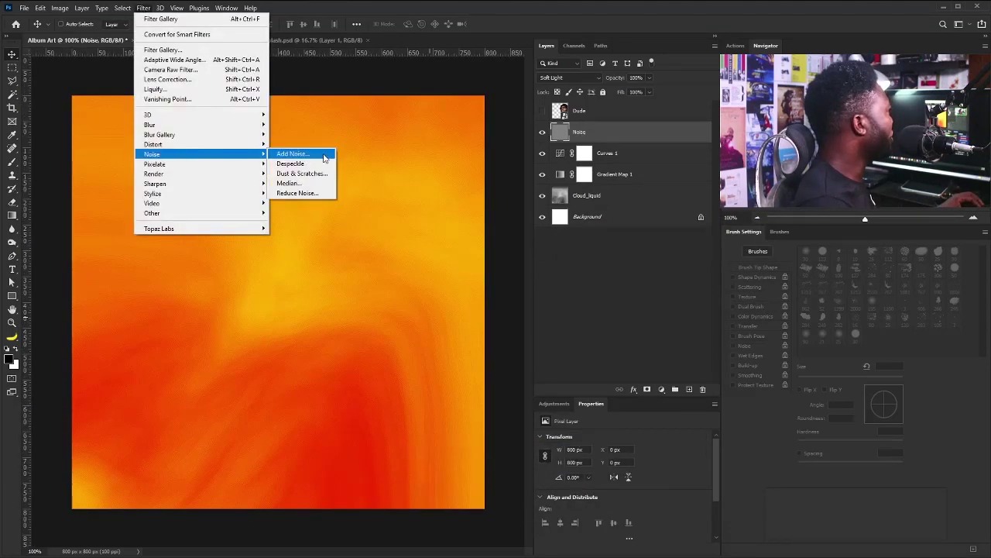
{"action": "left_click", "coordinate": [313, 153]}
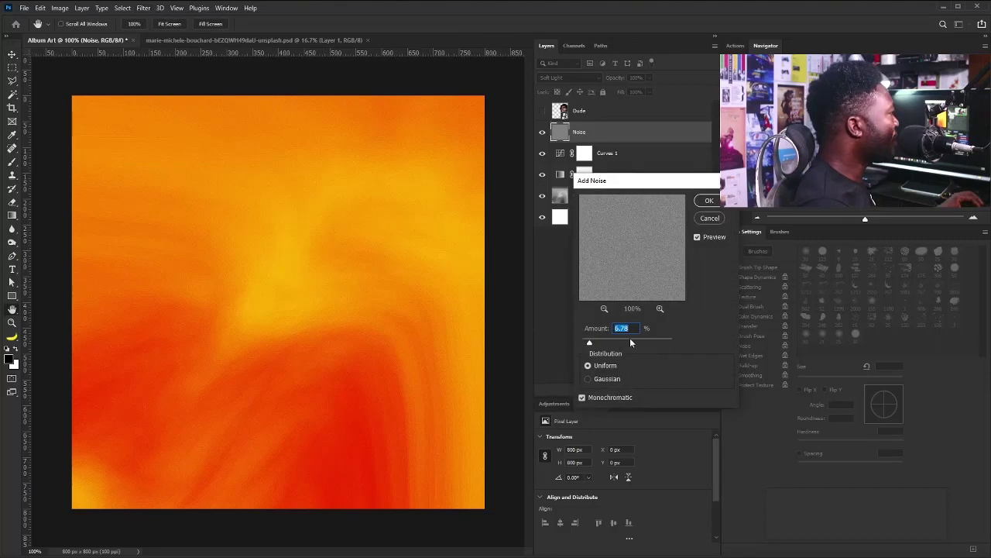
{"action": "left_click_drag", "start_coordinate": [592, 341], "coordinate": [594, 343]}
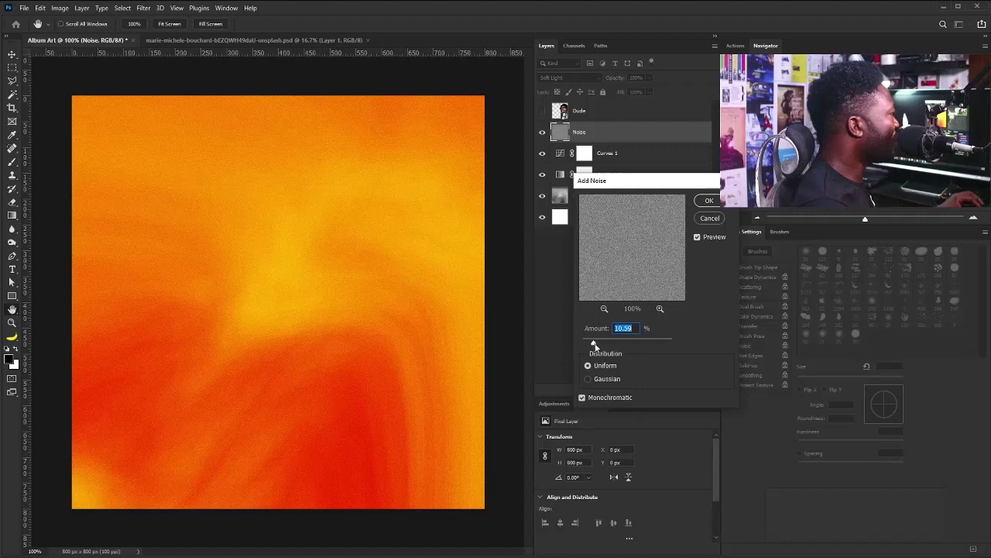
{"action": "left_click", "coordinate": [705, 203]}
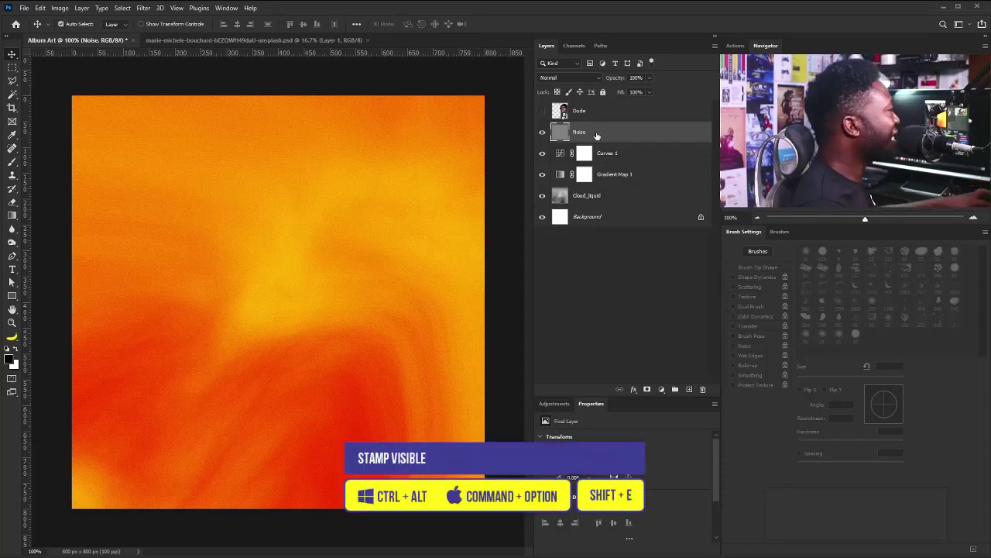
Stamp the visible layers into a new layer and sharpen it with Unsharp Mask at amount 71% and radius 0.9 pixels.
{"action": "key", "text": "ctrl+alt+shift+e"}
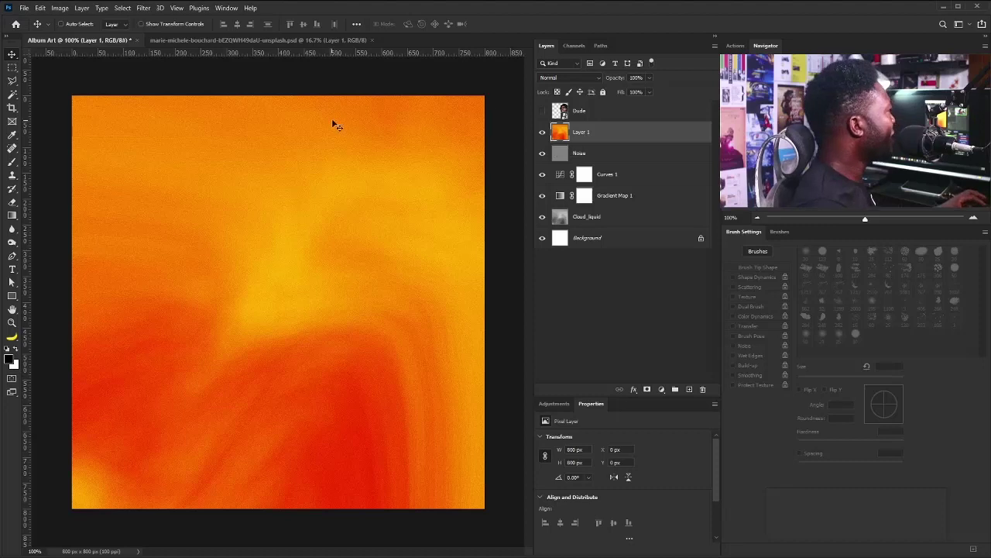
{"action": "left_click", "coordinate": [144, 8]}
{"action": "mouse_move", "coordinate": [194, 184]}
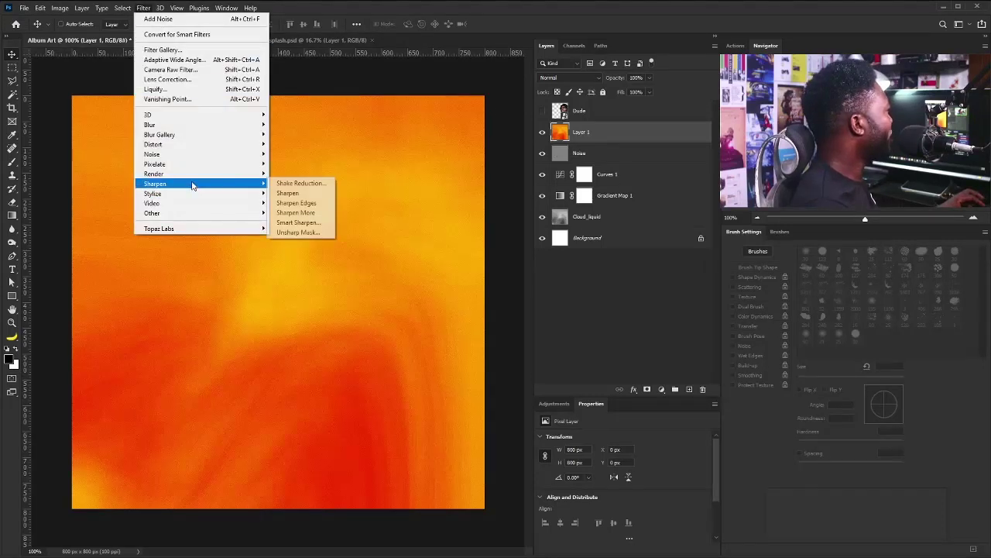
{"action": "left_click", "coordinate": [303, 231]}
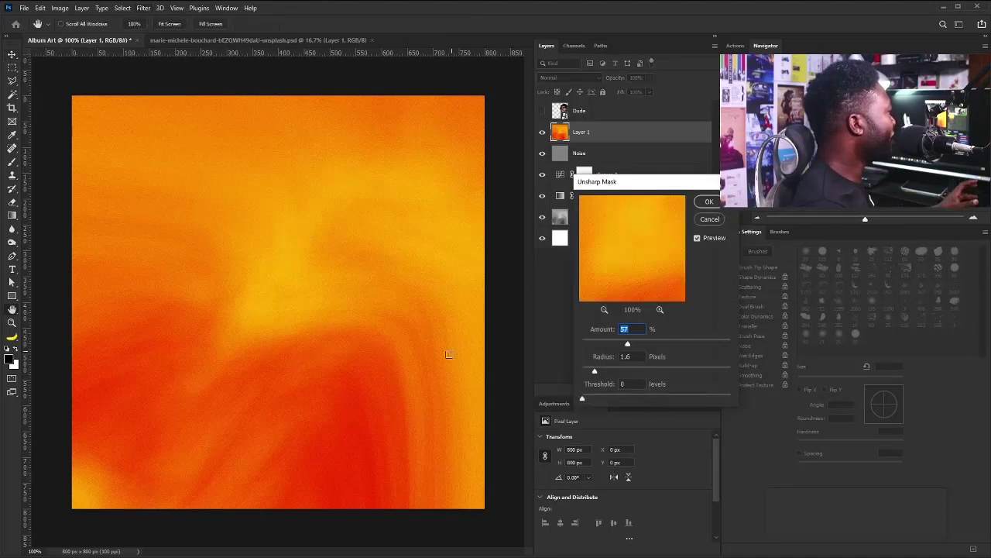
{"action": "left_click_drag", "start_coordinate": [629, 345], "coordinate": [639, 345]}
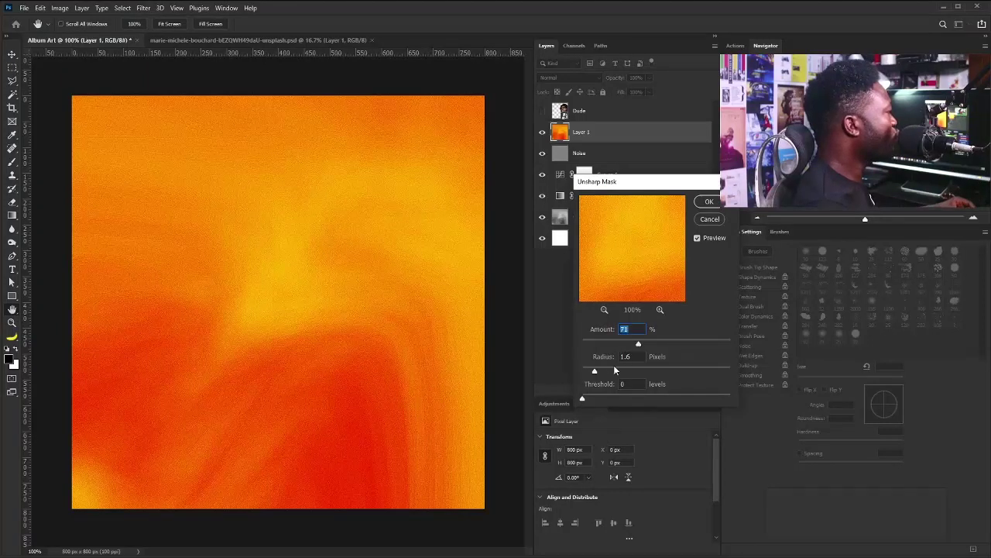
{"action": "left_click_drag", "start_coordinate": [595, 372], "coordinate": [589, 371]}
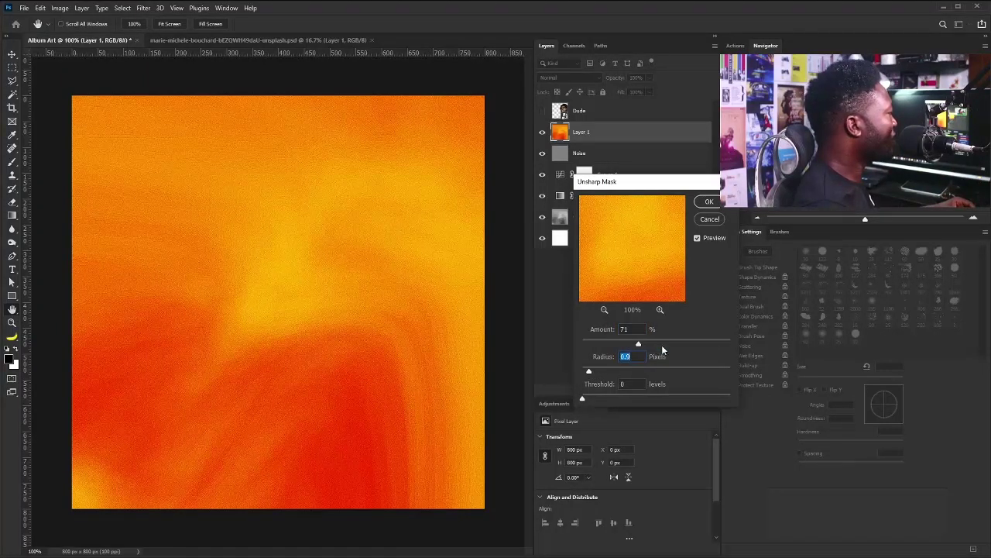
{"action": "left_click", "coordinate": [709, 202]}
{"action": "key", "text": "ctrl+plus"}
{"action": "left_click_drag", "start_coordinate": [361, 318], "coordinate": [370, 325]}
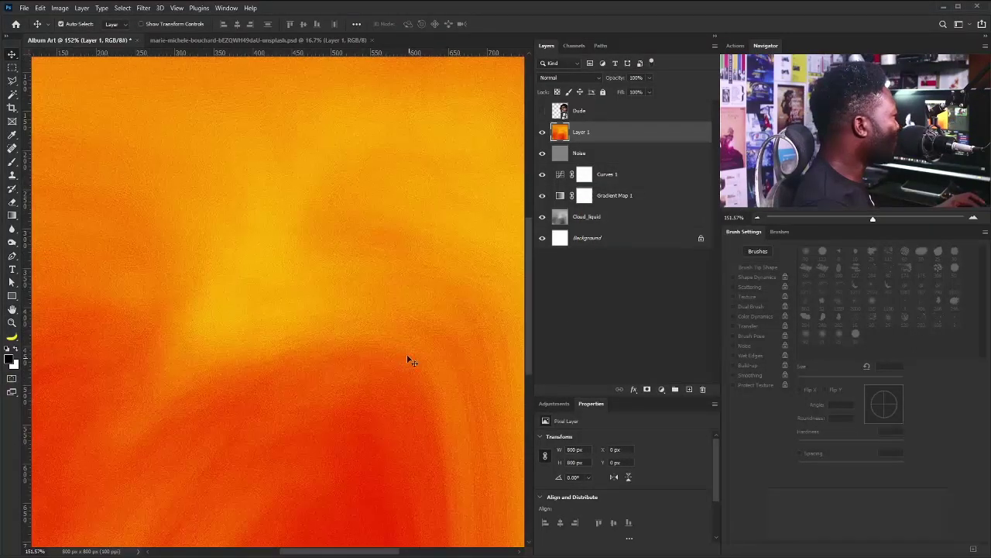
Show the Dude portrait layer and add a Gradient Map adjustment clipped to it.
{"action": "key", "text": "ctrl+minus"}
{"action": "key", "text": "ctrl+minus"}
{"action": "key", "text": "ctrl+0"}
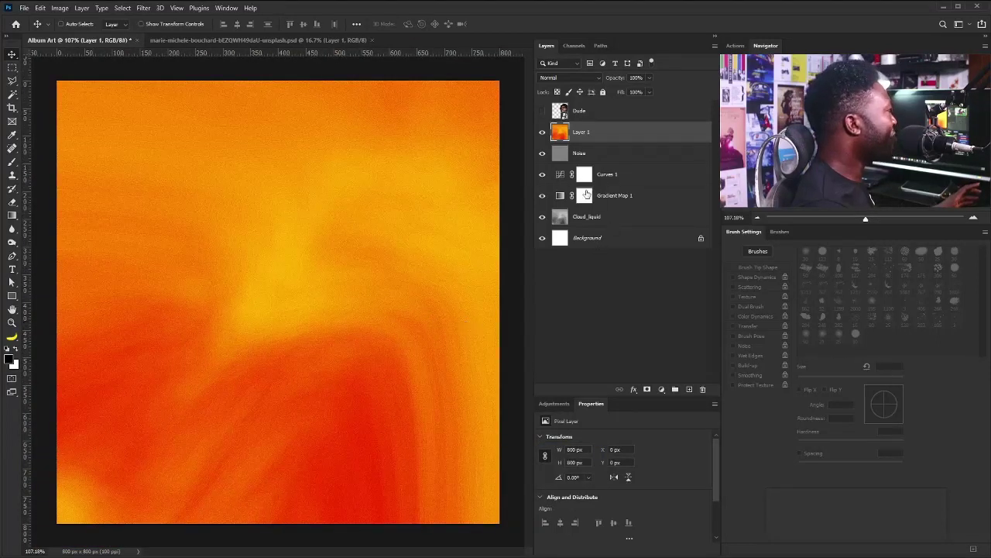
{"action": "left_click", "coordinate": [543, 111]}
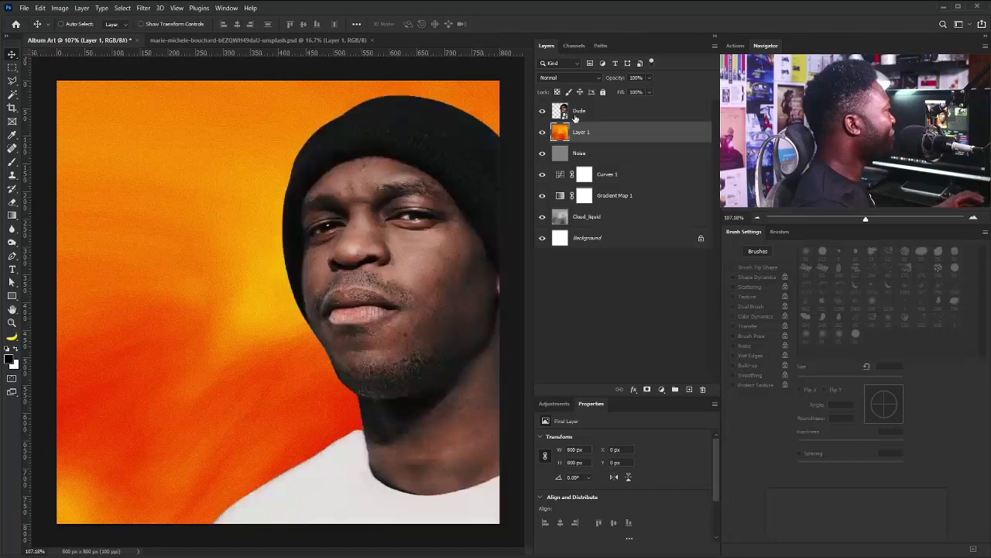
{"action": "left_click", "coordinate": [585, 117]}
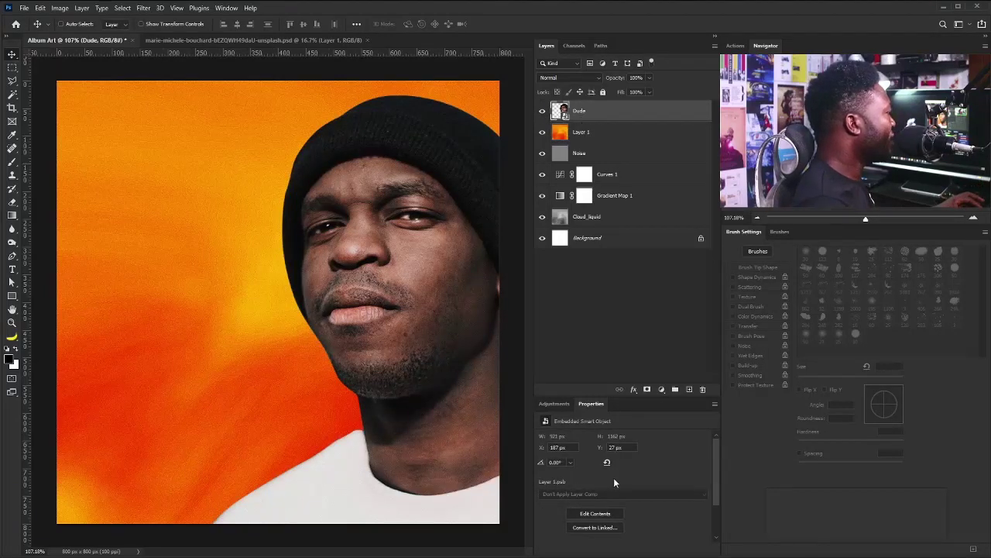
{"action": "left_click", "coordinate": [555, 403]}
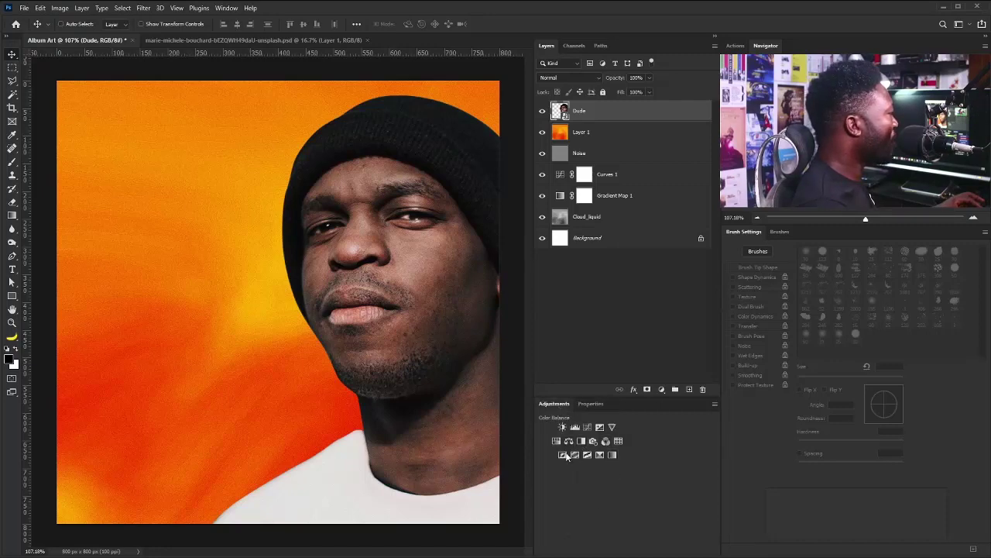
{"action": "left_click", "coordinate": [613, 455]}
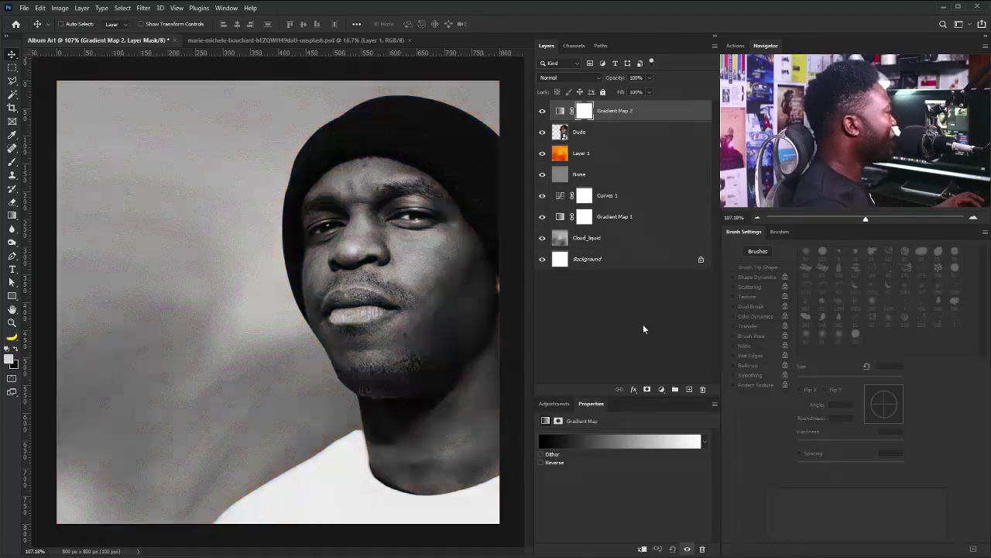
{"action": "left_click", "coordinate": [642, 548]}
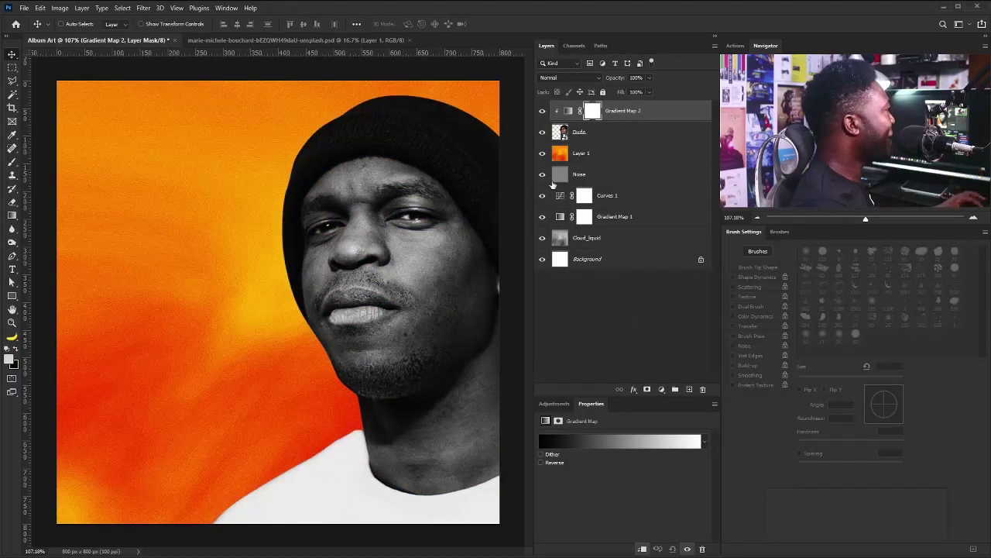
Edit the portrait's gradient map and set the darkest colour stop to 000000.
{"action": "left_click", "coordinate": [582, 439]}
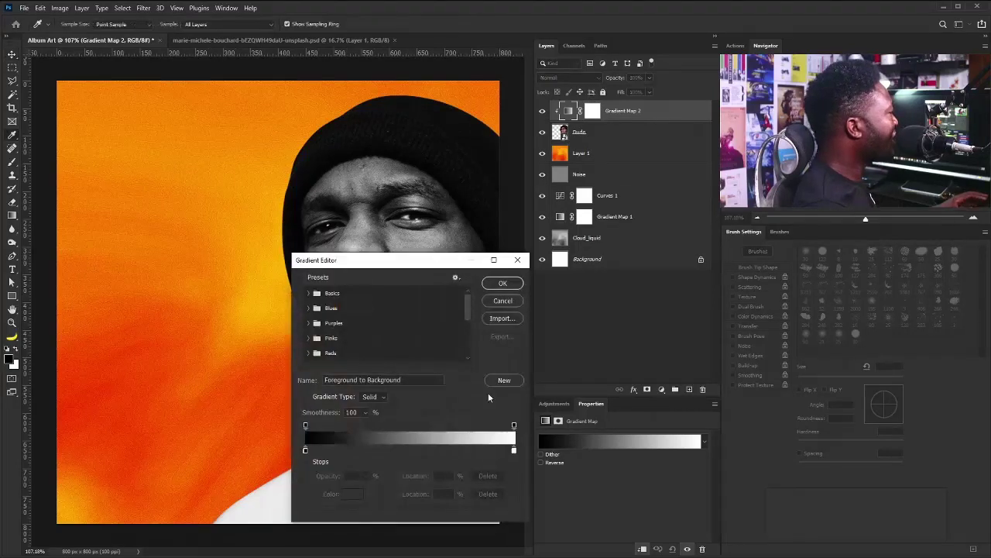
{"action": "double_click", "coordinate": [306, 450]}
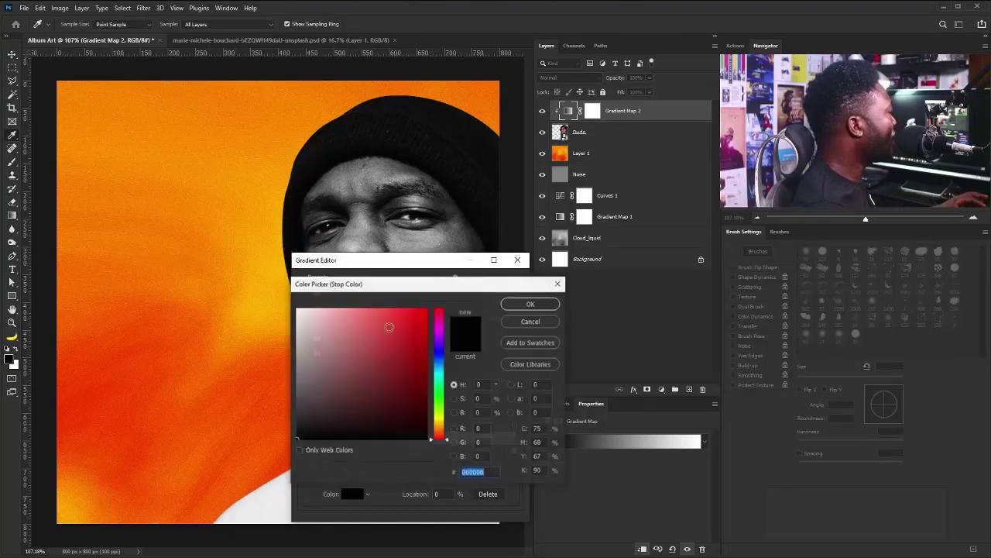
{"action": "left_click_drag", "start_coordinate": [425, 286], "coordinate": [395, 264]}
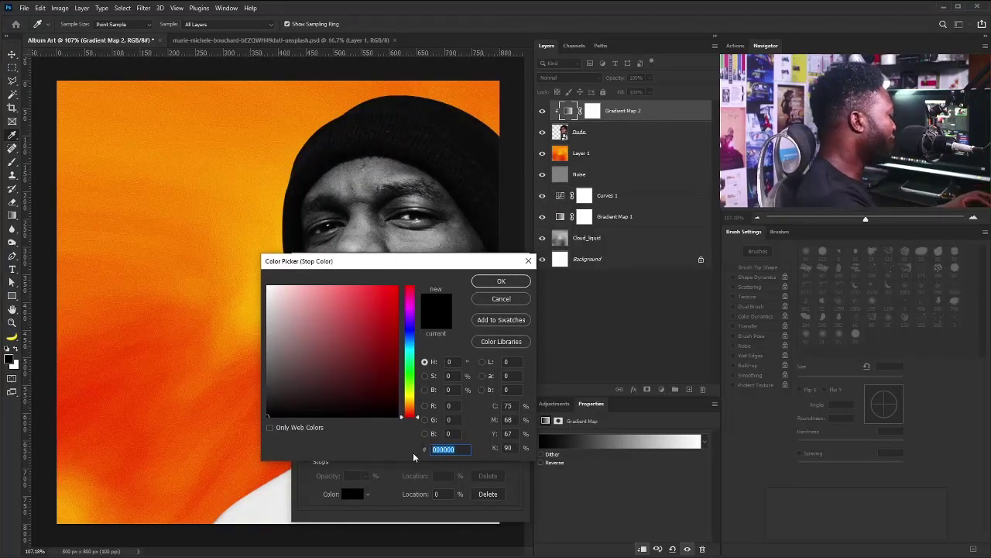
{"action": "type", "text": "00"}
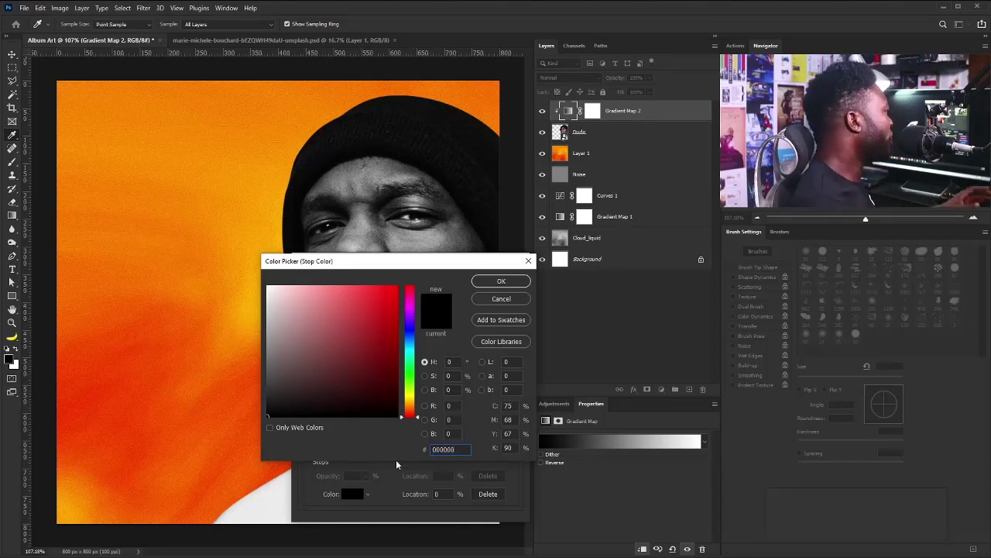
{"action": "left_click", "coordinate": [474, 282]}
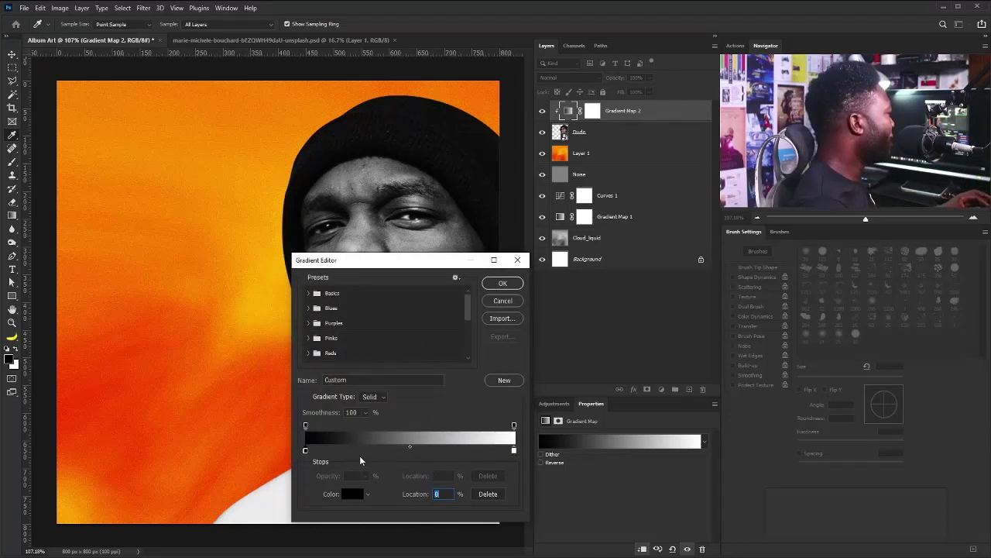
Add a dark red 7a0000 colour stop to the gradient and set its location to 15%.
{"action": "left_click", "coordinate": [359, 451]}
{"action": "left_click", "coordinate": [353, 492]}
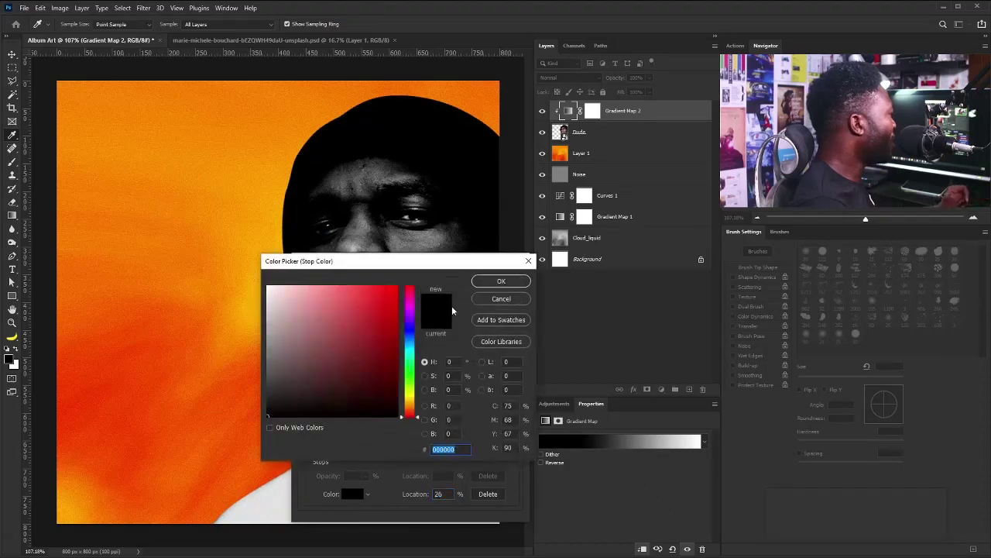
{"action": "type", "text": "000010"}
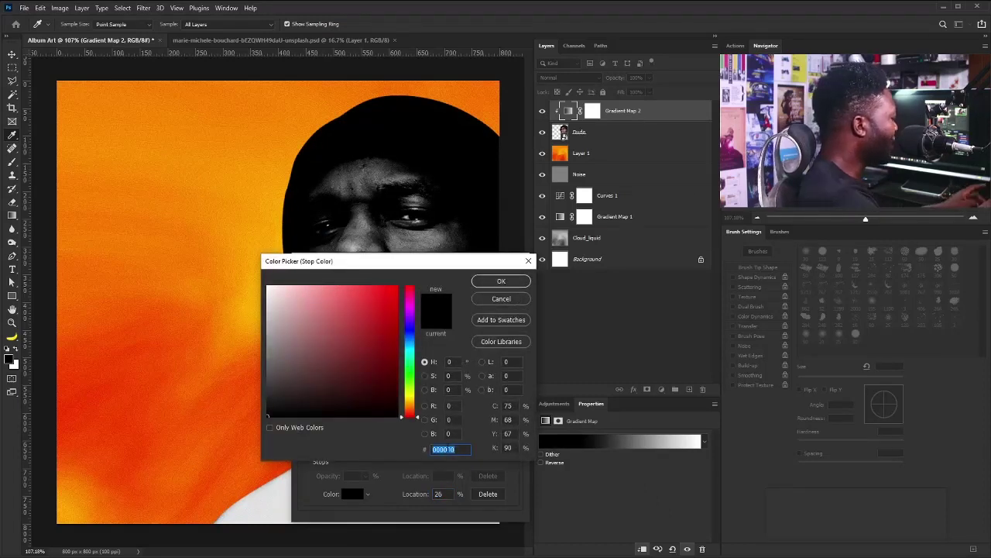
{"action": "type", "text": "7a"}
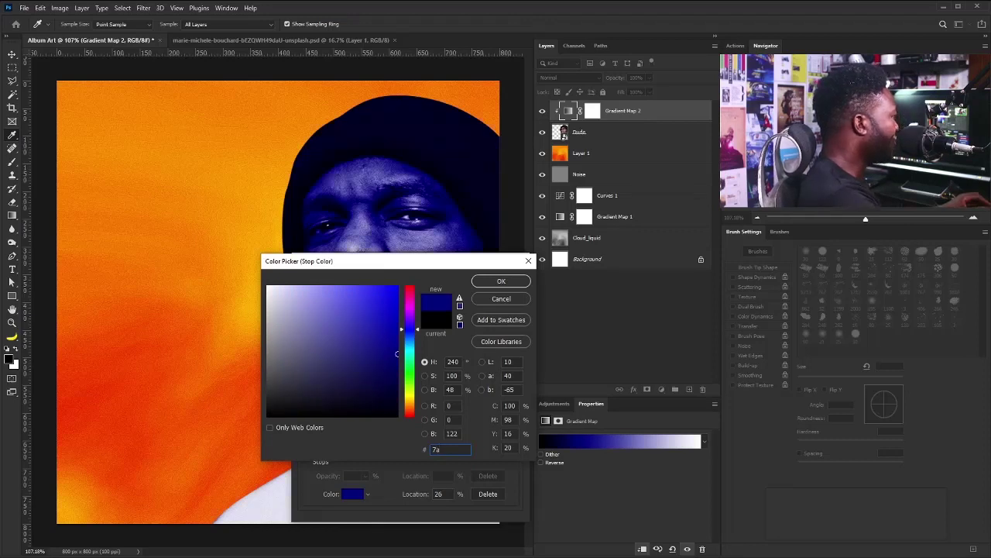
{"action": "type", "text": "0000"}
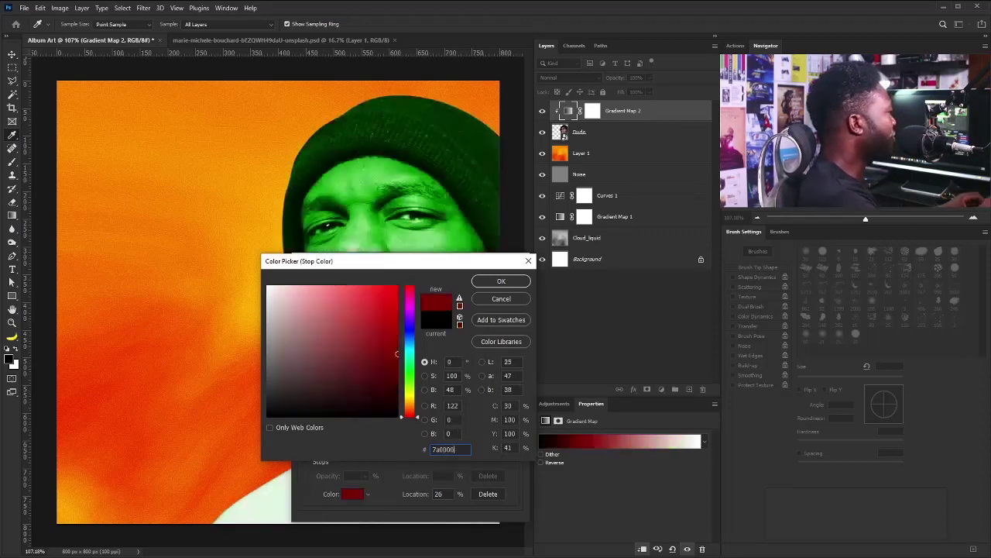
{"action": "left_click", "coordinate": [502, 282]}
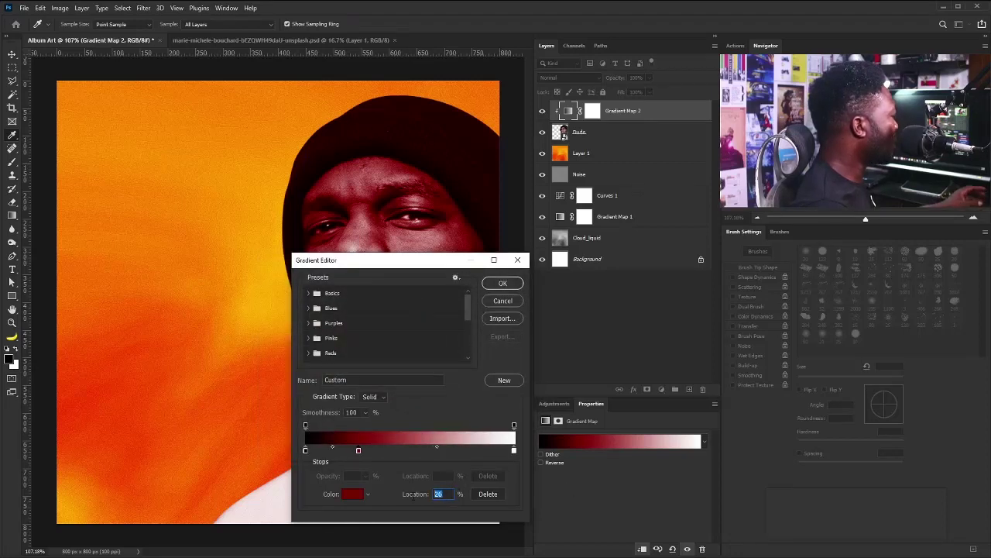
{"action": "type", "text": "1"}
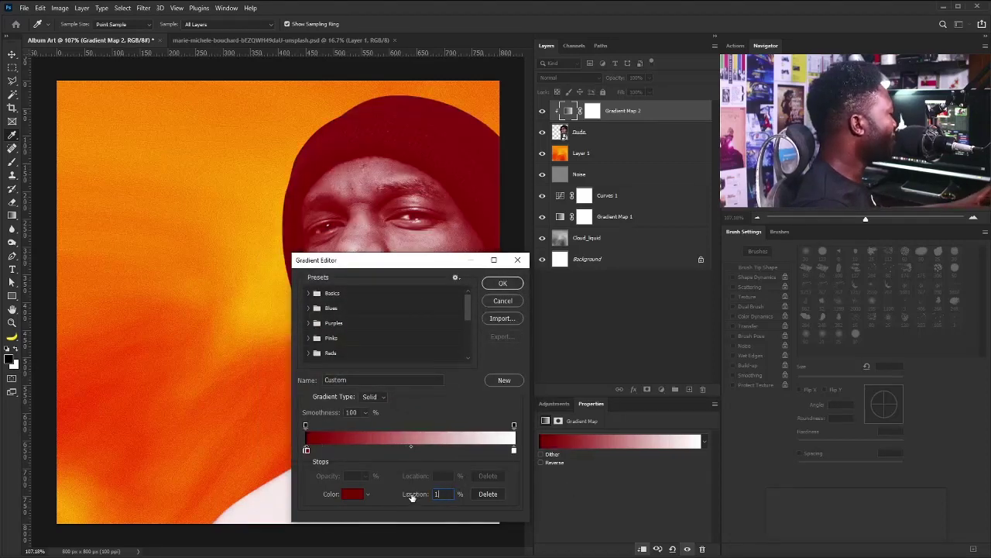
{"action": "type", "text": "5"}
Add an orange e85d04 colour stop to the gradient at 35% location.
{"action": "left_click", "coordinate": [379, 450]}
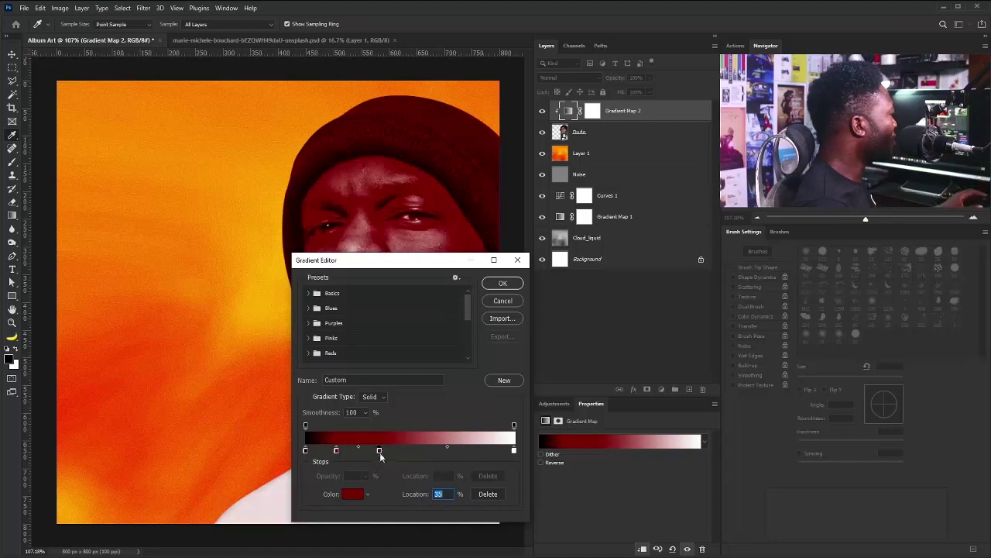
{"action": "left_click", "coordinate": [353, 494]}
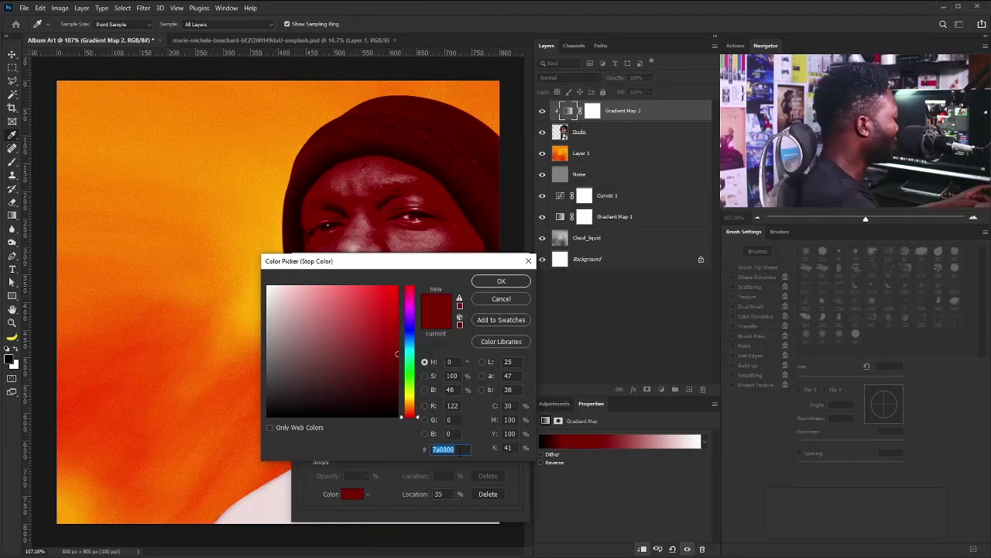
{"action": "type", "text": "e"}
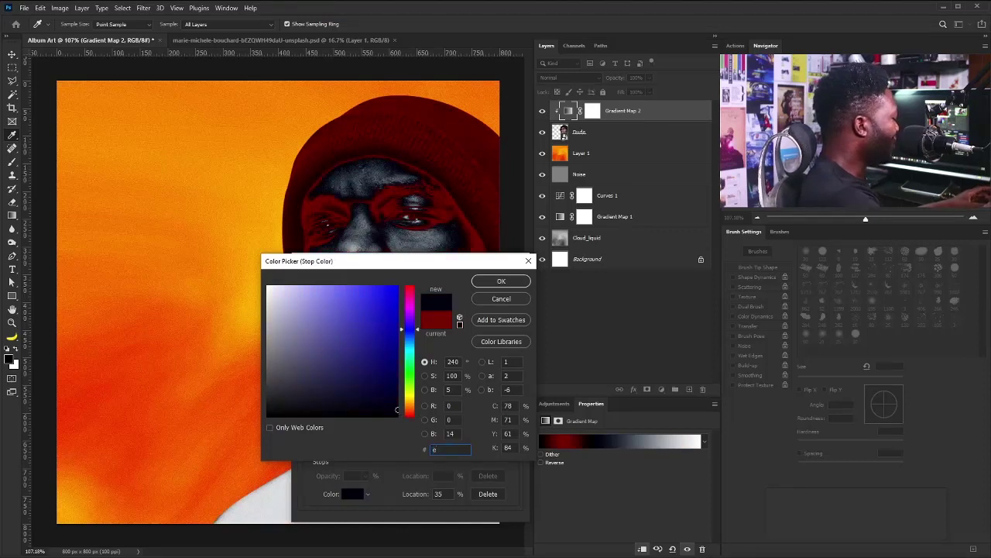
{"action": "type", "text": "85"}
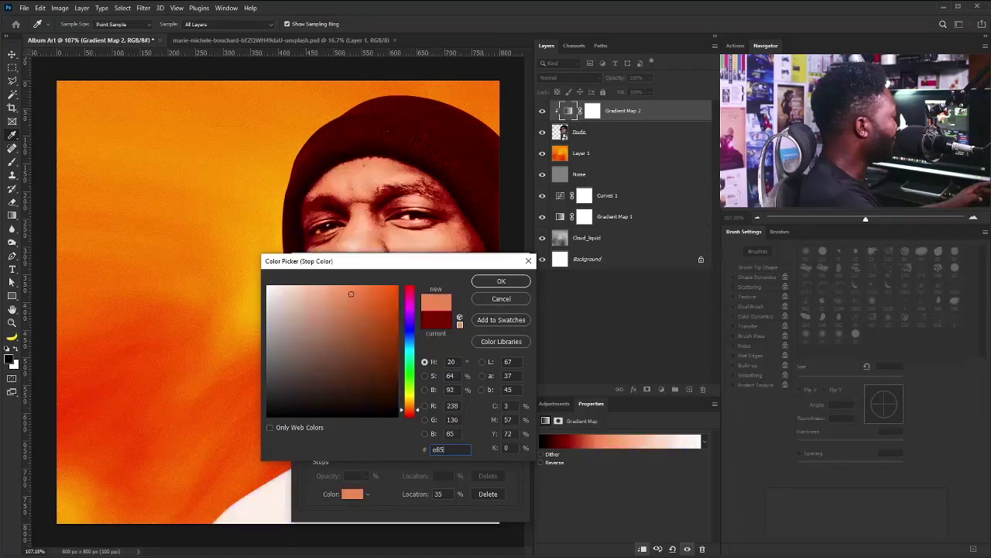
{"action": "type", "text": "d04"}
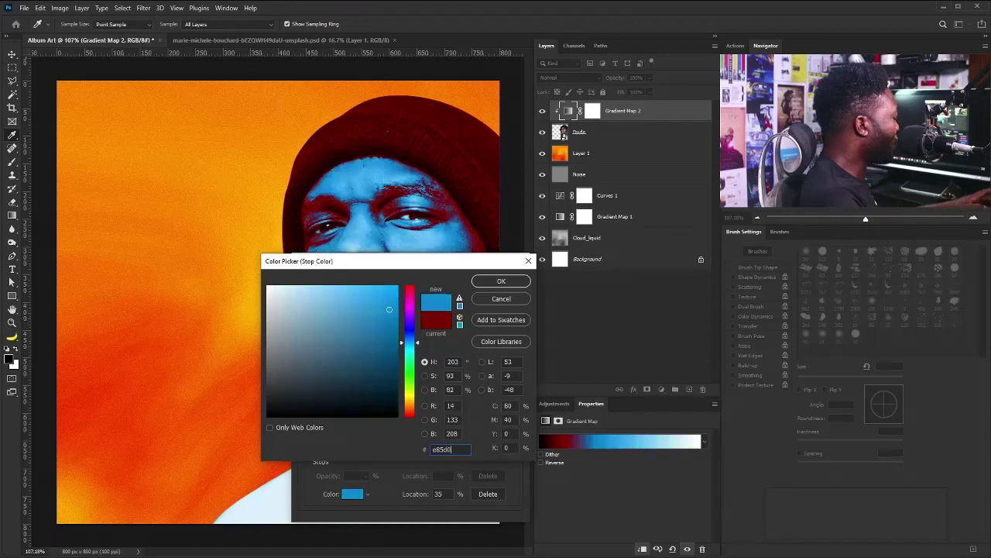
{"action": "left_click", "coordinate": [502, 282]}
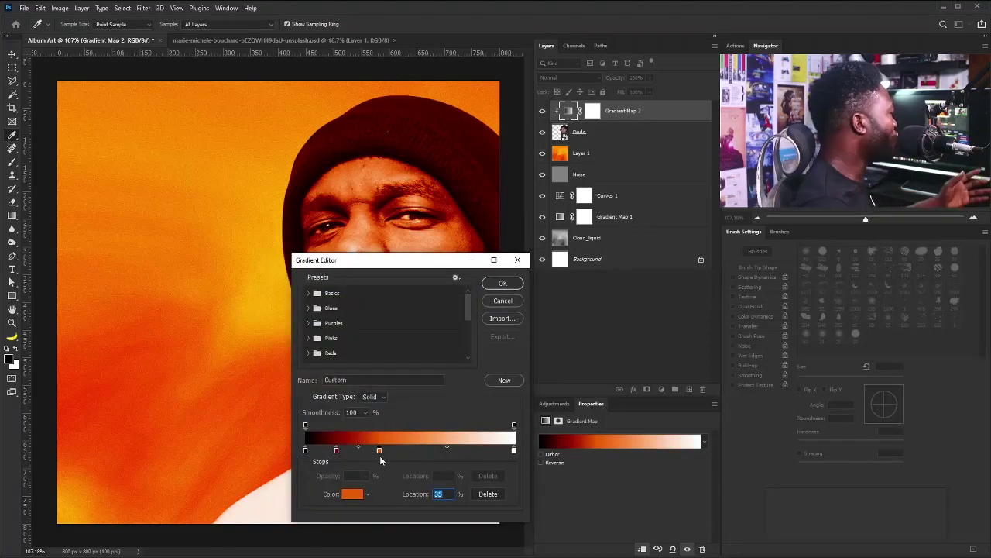
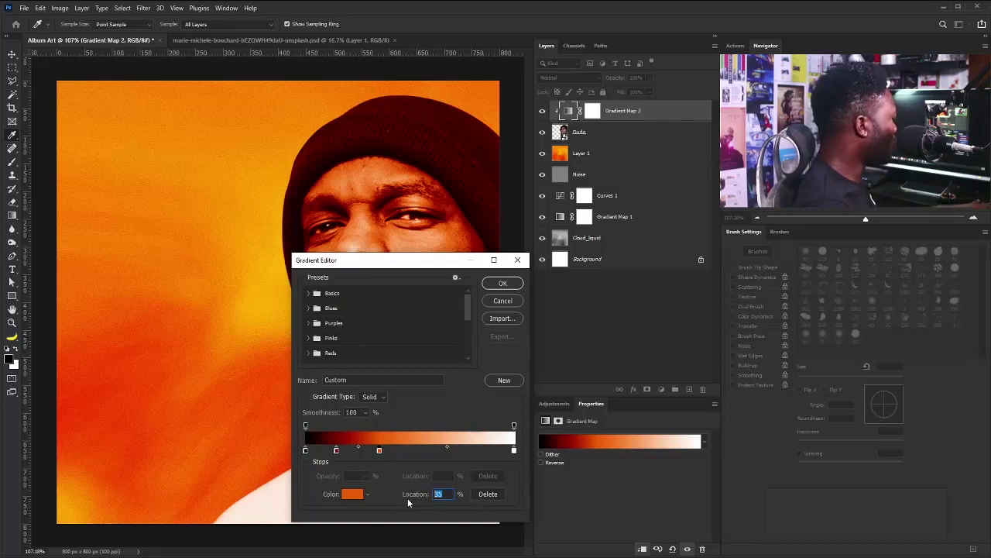
Set the gradient's end stop at 100% to pale yellow ffde8a and accept the finished gradient.
{"action": "double_click", "coordinate": [513, 450]}
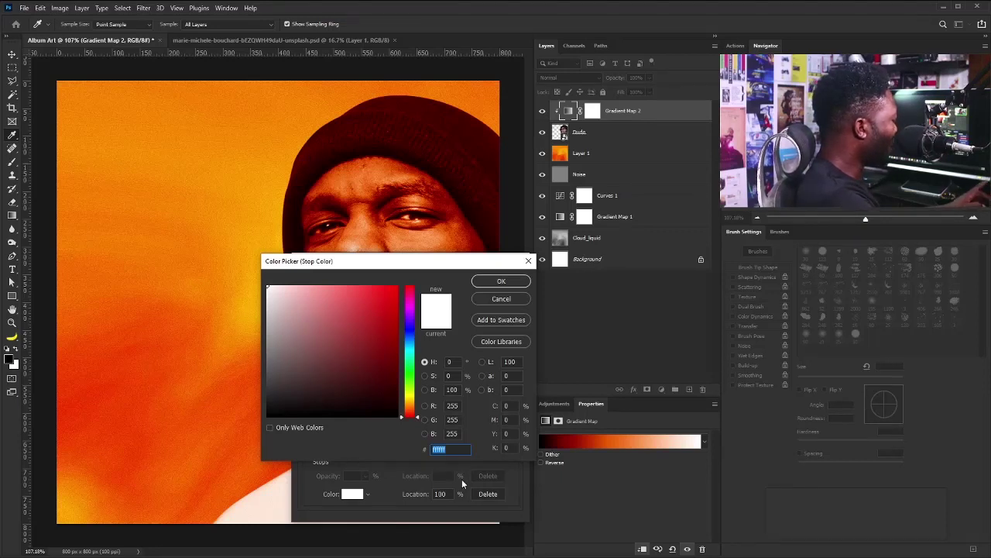
{"action": "type", "text": "ff"}
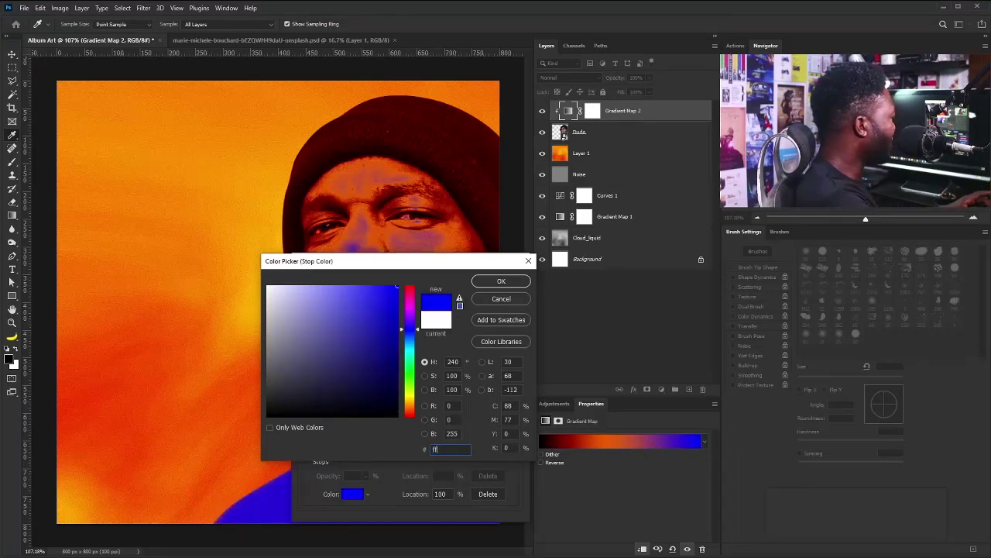
{"action": "type", "text": "de"}
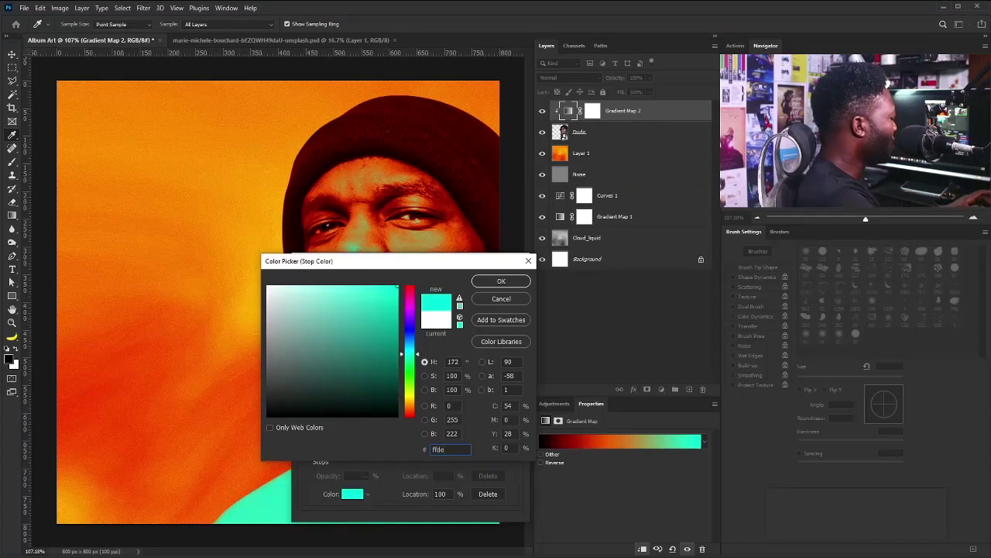
{"action": "type", "text": "8a"}
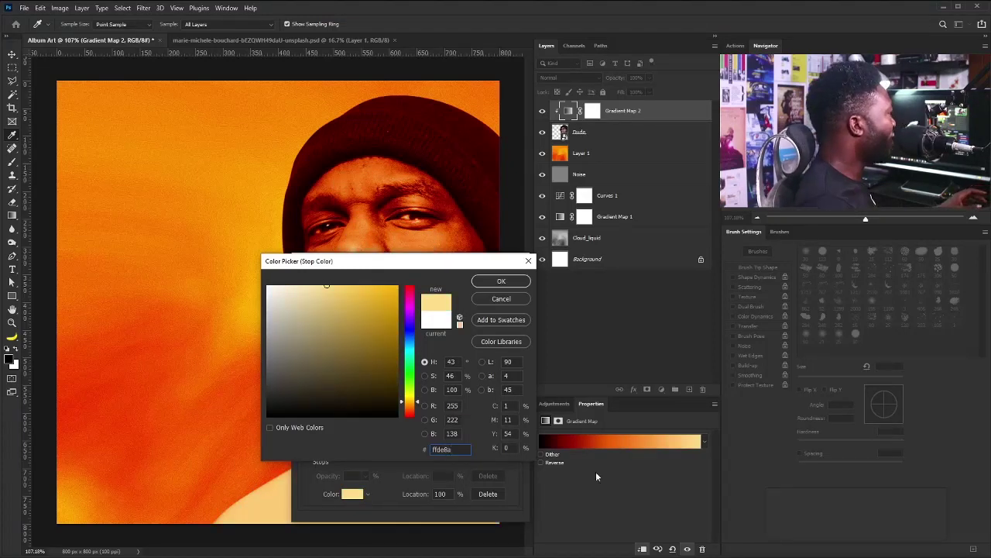
{"action": "left_click", "coordinate": [496, 282]}
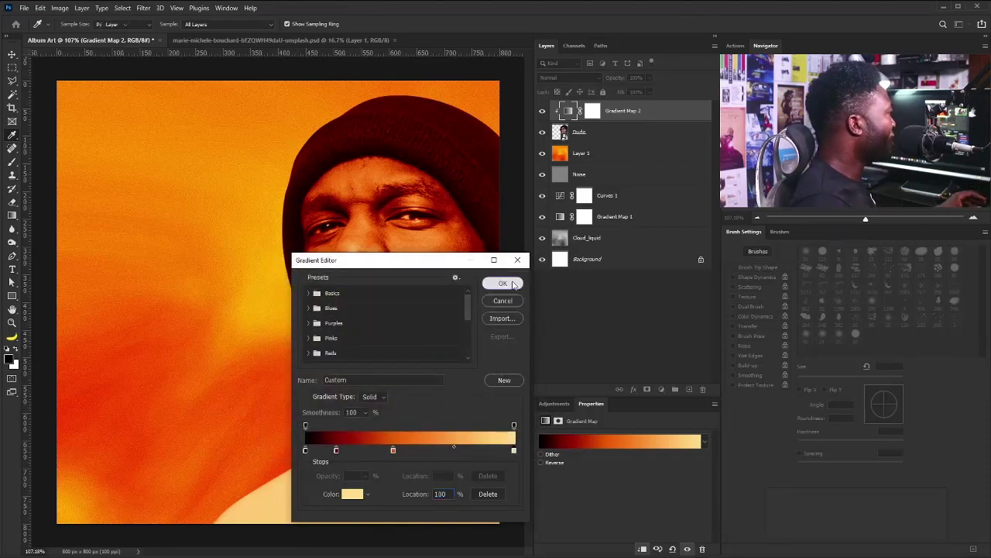
{"action": "left_click", "coordinate": [503, 283]}
{"action": "key", "text": "v"}
{"action": "key", "text": "ctrl+1"}
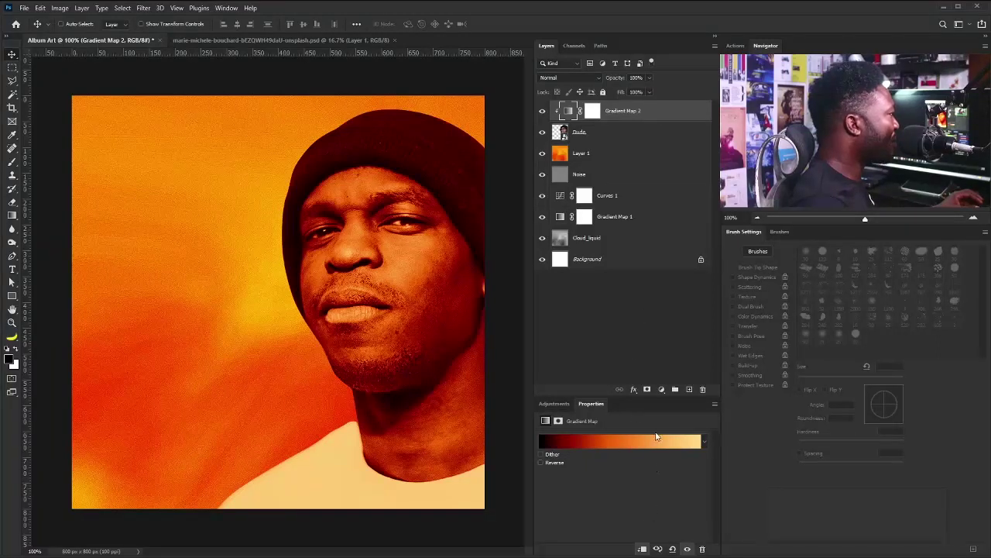
Add another black-to-white Gradient Map clipped to the portrait above the orange one, and compare the image with it hidden and shown.
{"action": "left_click", "coordinate": [553, 403]}
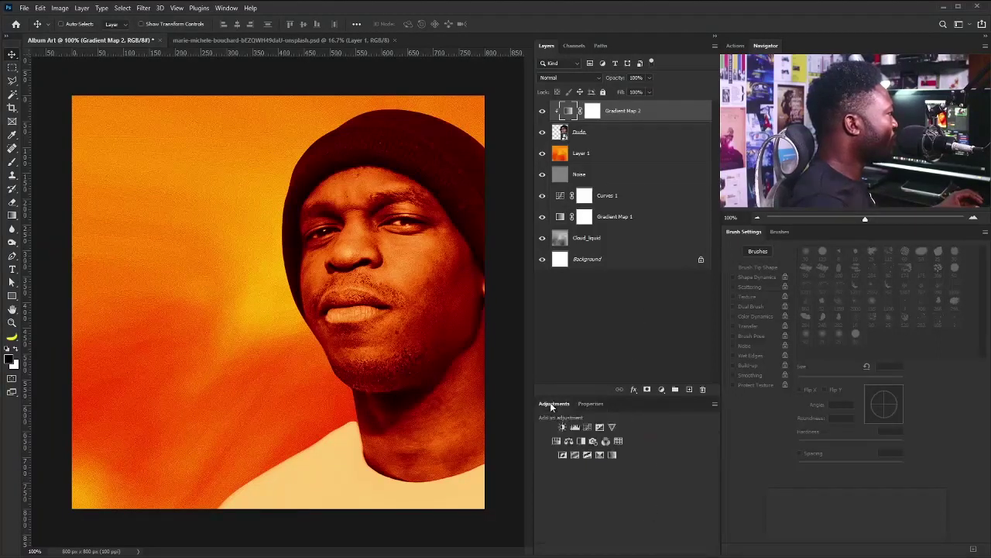
{"action": "left_click", "coordinate": [600, 454]}
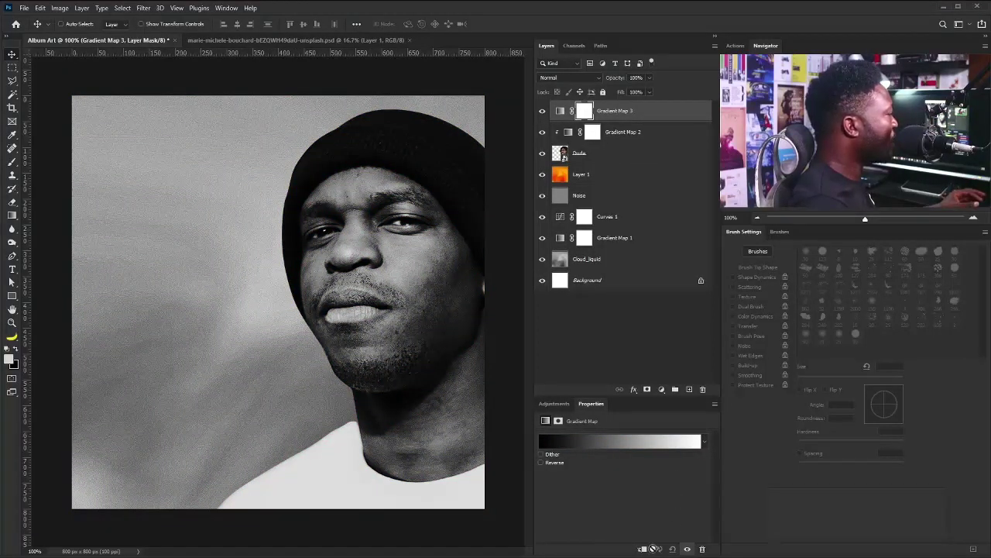
{"action": "left_click", "coordinate": [642, 549]}
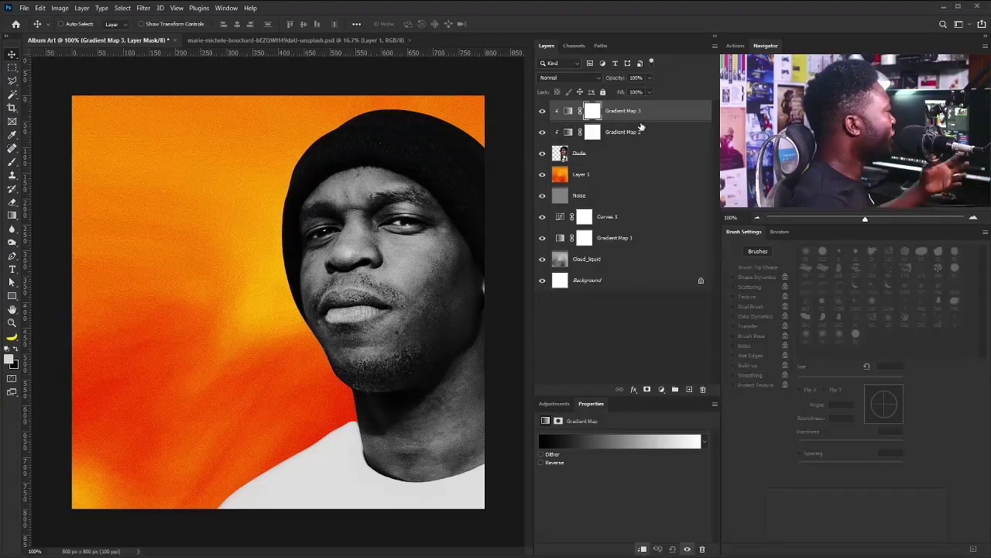
{"action": "left_click", "coordinate": [542, 111]}
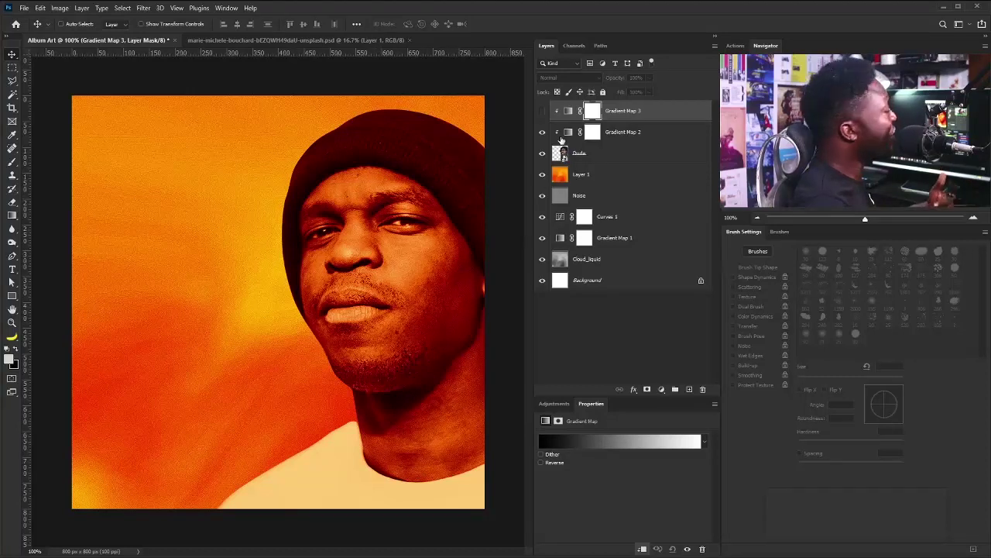
{"action": "left_click", "coordinate": [542, 111]}
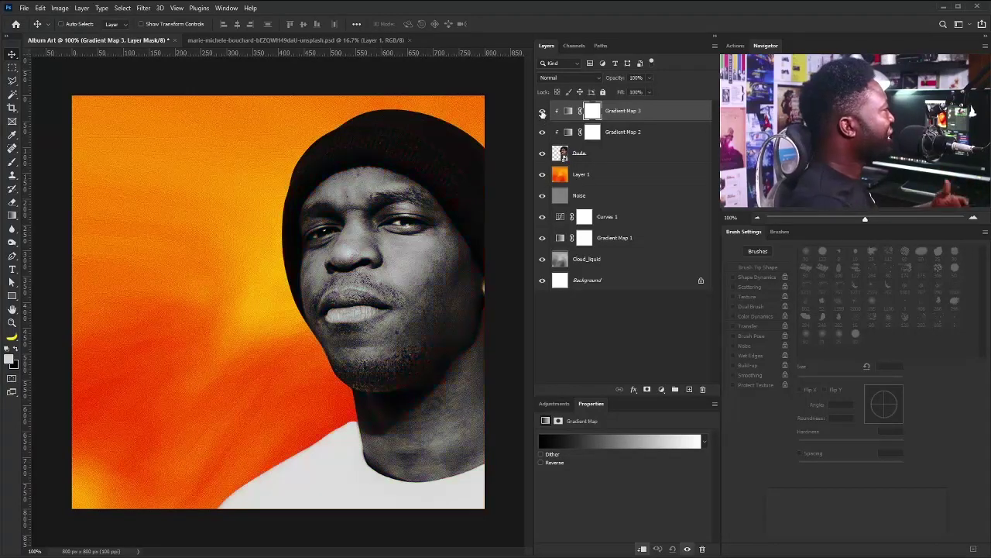
In the top Gradient Map layer's blending options, set the Underlying Layer white Blend If slider to a 17 / 88 split.
{"action": "double_click", "coordinate": [697, 113]}
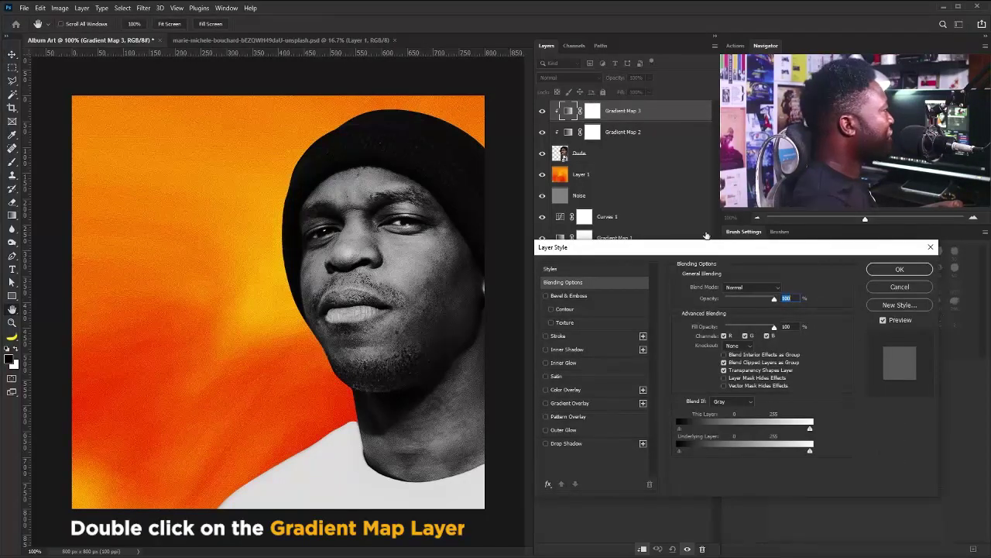
{"action": "left_click_drag", "start_coordinate": [635, 254], "coordinate": [641, 294]}
{"action": "left_click_drag", "start_coordinate": [726, 492], "coordinate": [635, 493]}
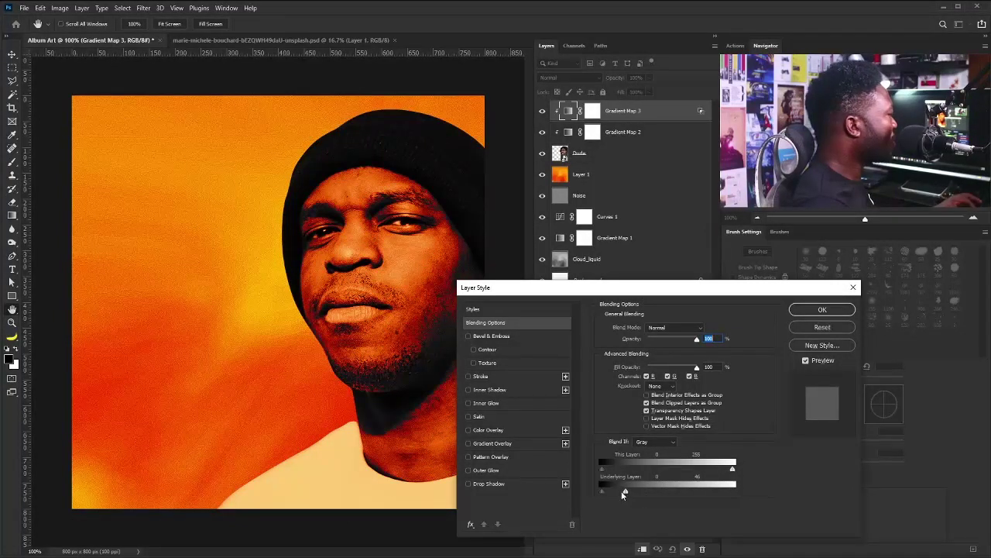
{"action": "left_click_drag", "start_coordinate": [626, 493], "coordinate": [625, 493]}
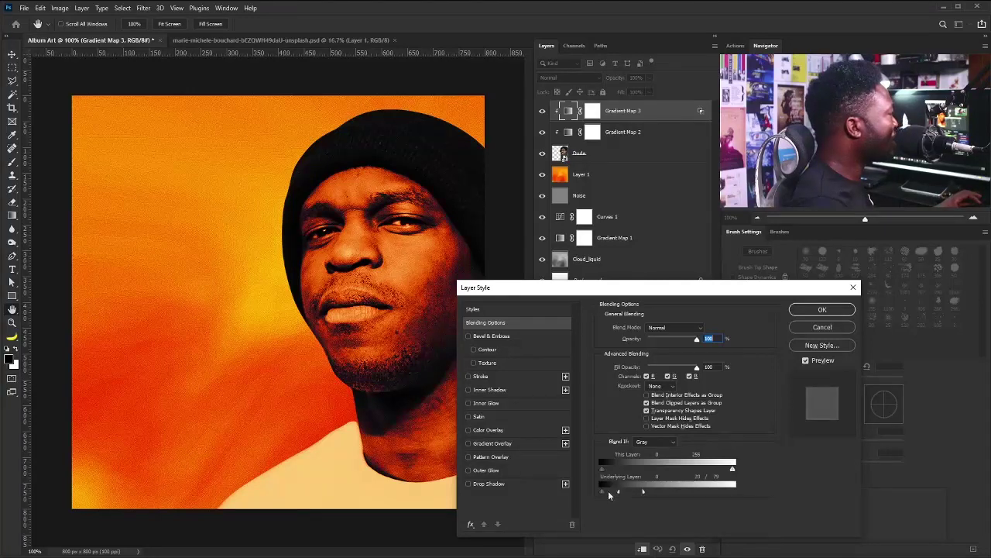
{"action": "left_click_drag", "start_coordinate": [612, 494], "coordinate": [607, 494]}
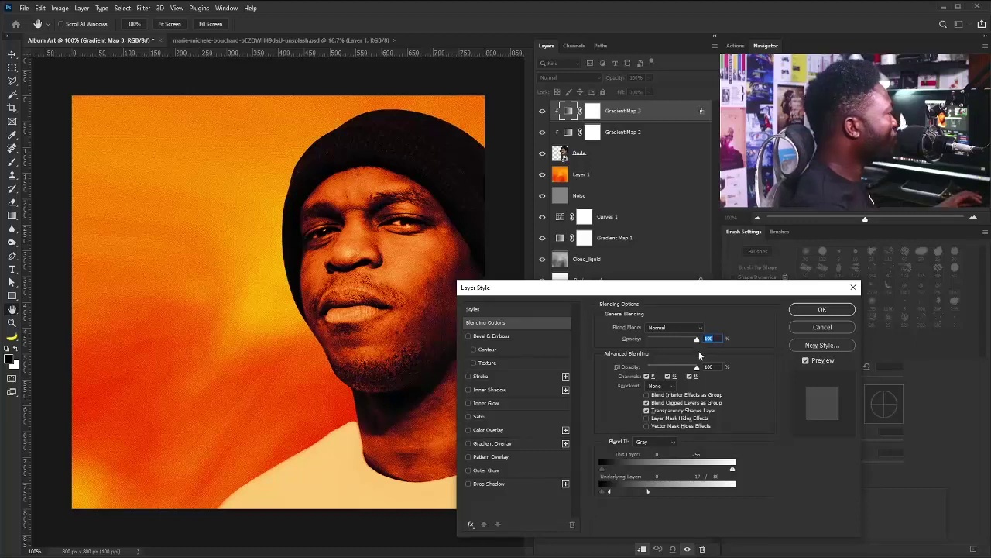
Lower the top Gradient Map layer's opacity to 45%, accept the blending options and compare the portrait with the layer hidden and shown.
{"action": "left_click_drag", "start_coordinate": [697, 341], "coordinate": [674, 344]}
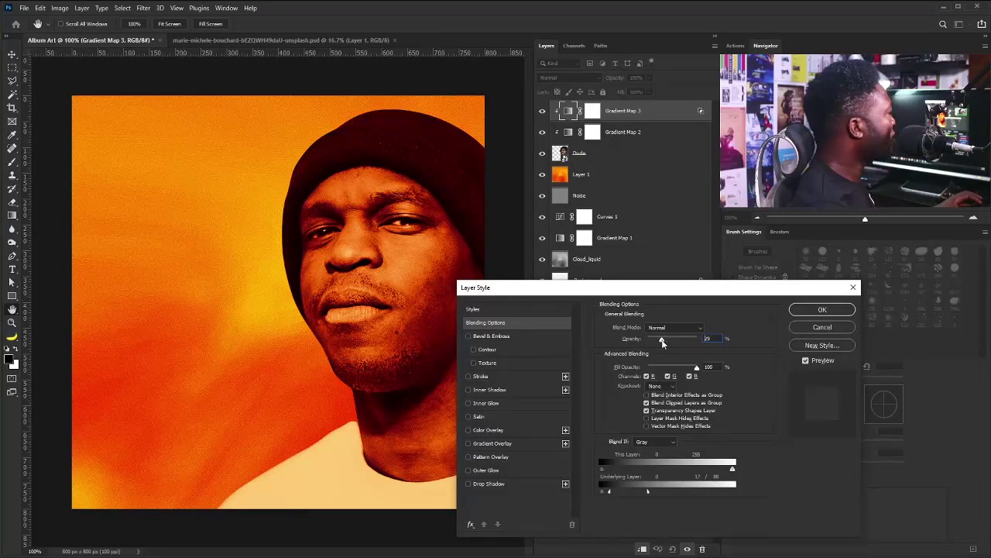
{"action": "left_click_drag", "start_coordinate": [663, 342], "coordinate": [672, 340]}
{"action": "left_click", "coordinate": [822, 311]}
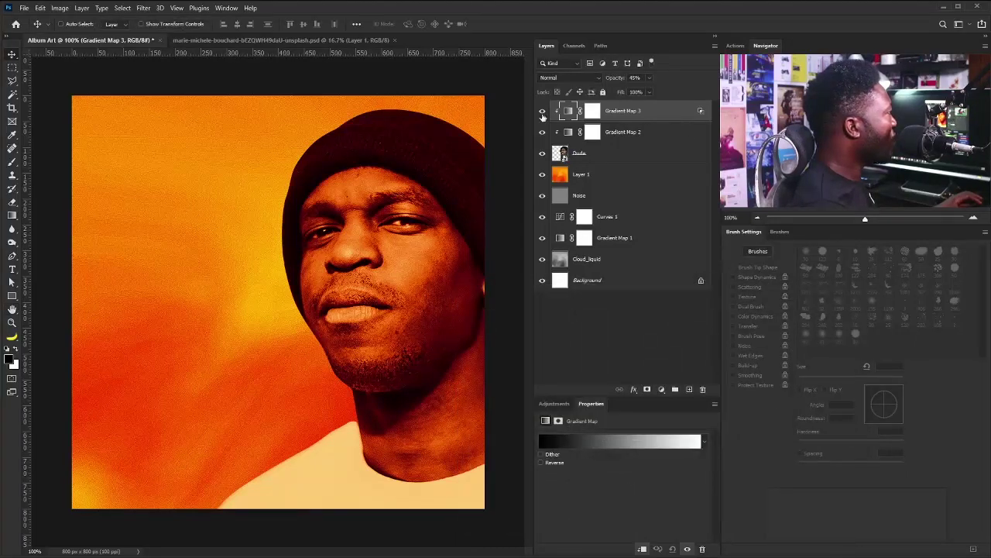
{"action": "left_click", "coordinate": [542, 113]}
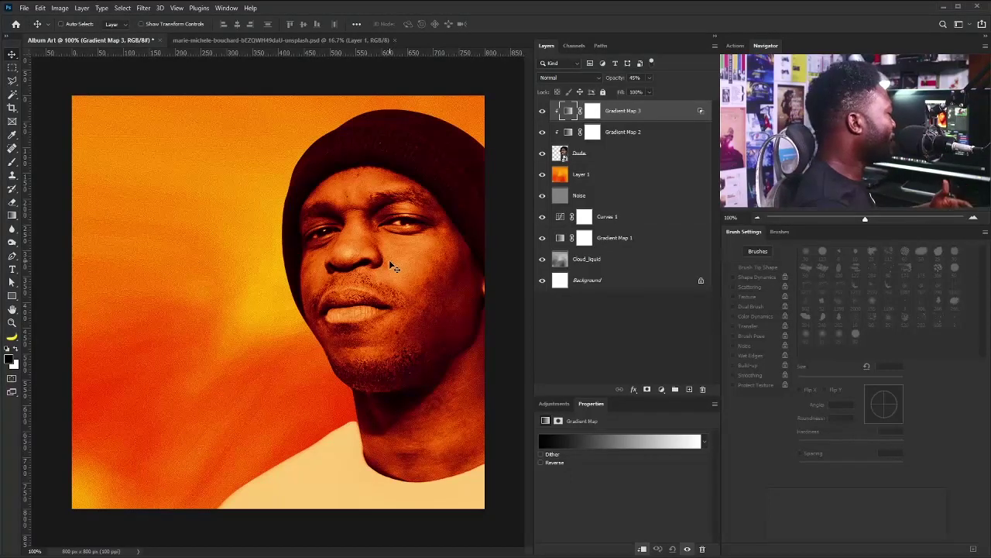
Add a Color Lookup adjustment layer at the top of the stack with the Crisp_Winter.look 3DLUT file.
{"action": "left_click", "coordinate": [566, 405]}
{"action": "left_click", "coordinate": [617, 441]}
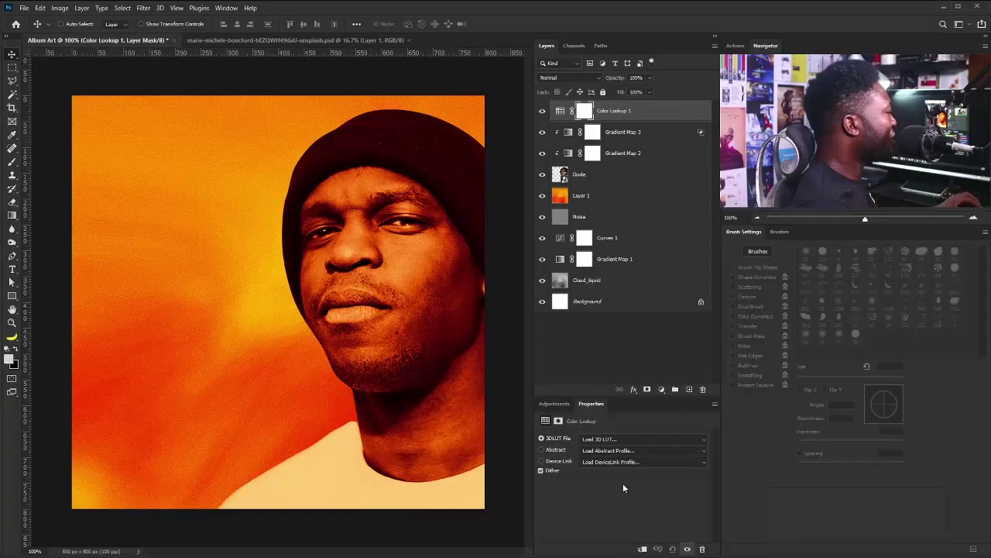
{"action": "left_click", "coordinate": [629, 440]}
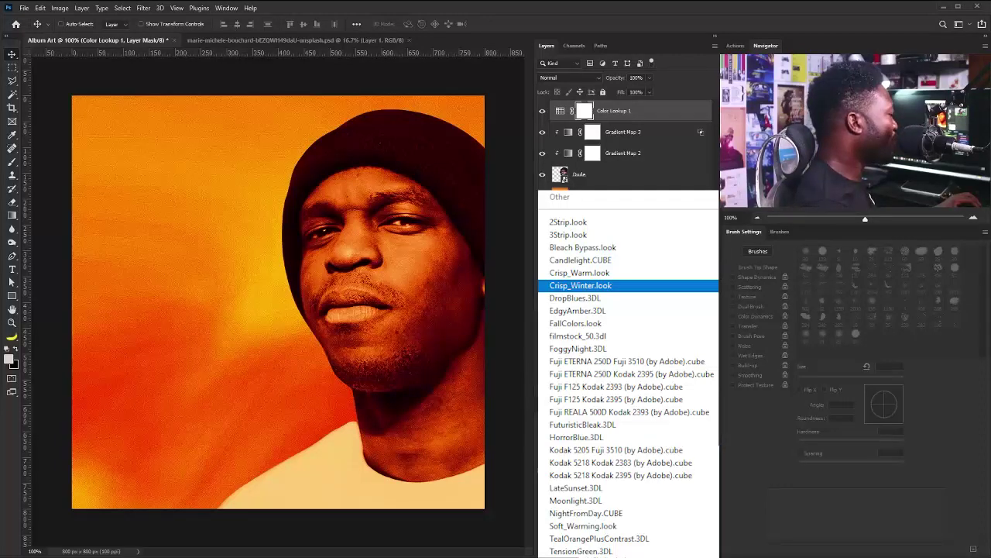
{"action": "left_click", "coordinate": [580, 285]}
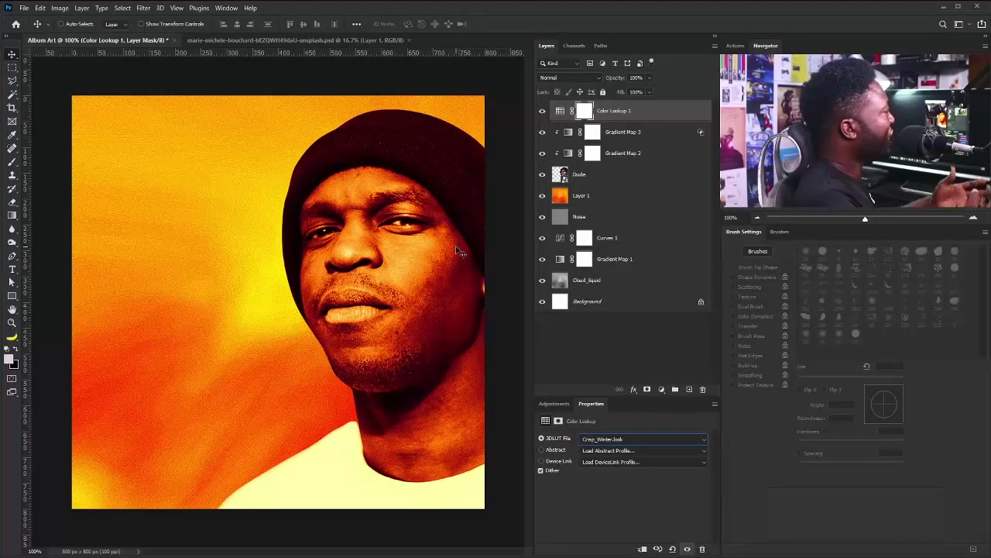
Set up a soft 9 px brush with black as the foreground colour for masking the portrait's eyes.
{"action": "left_click", "coordinate": [608, 237]}
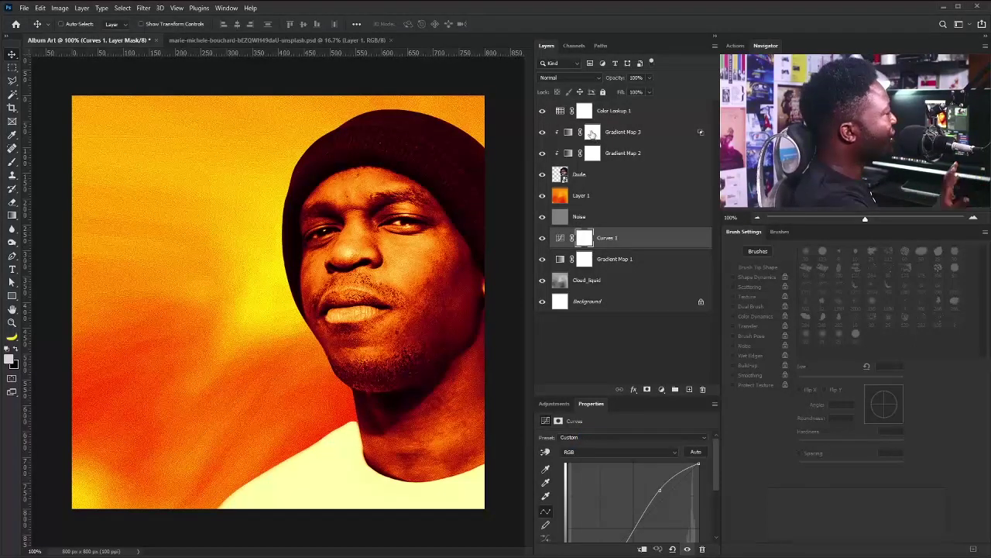
{"action": "left_click", "coordinate": [592, 133]}
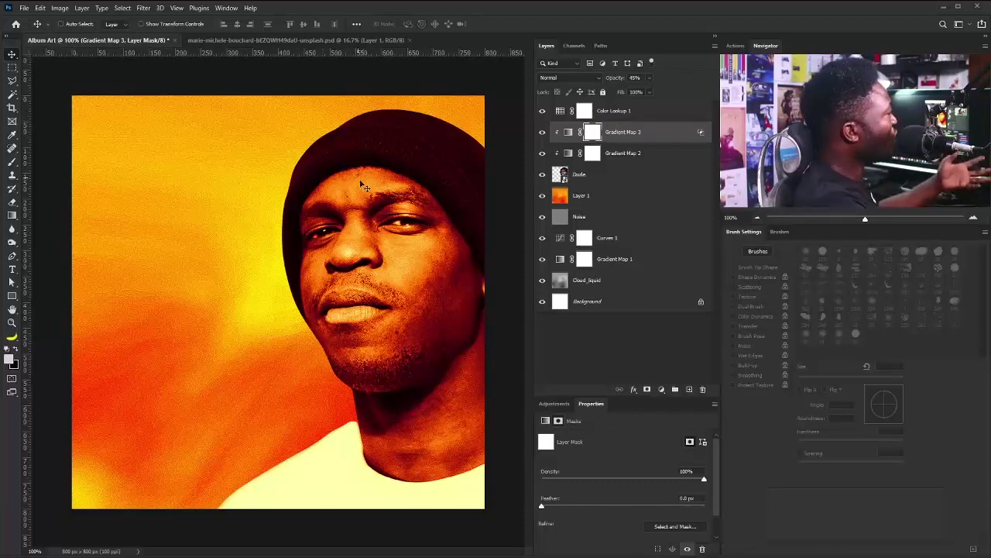
{"action": "left_click_drag", "start_coordinate": [302, 237], "coordinate": [337, 265]}
{"action": "key", "text": "b"}
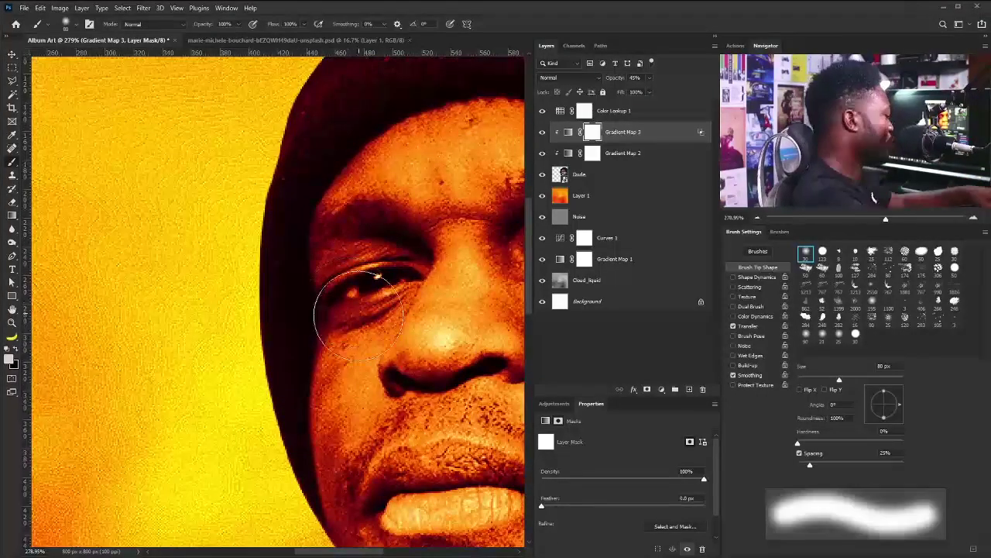
{"action": "key", "text": "bracketleft"}
{"action": "key", "text": "bracketleft"}
{"action": "key", "text": "bracketleft"}
{"action": "key", "text": "bracketleft"}
{"action": "key", "text": "bracketleft"}
{"action": "key", "text": "bracketleft"}
{"action": "key", "text": "bracketleft"}
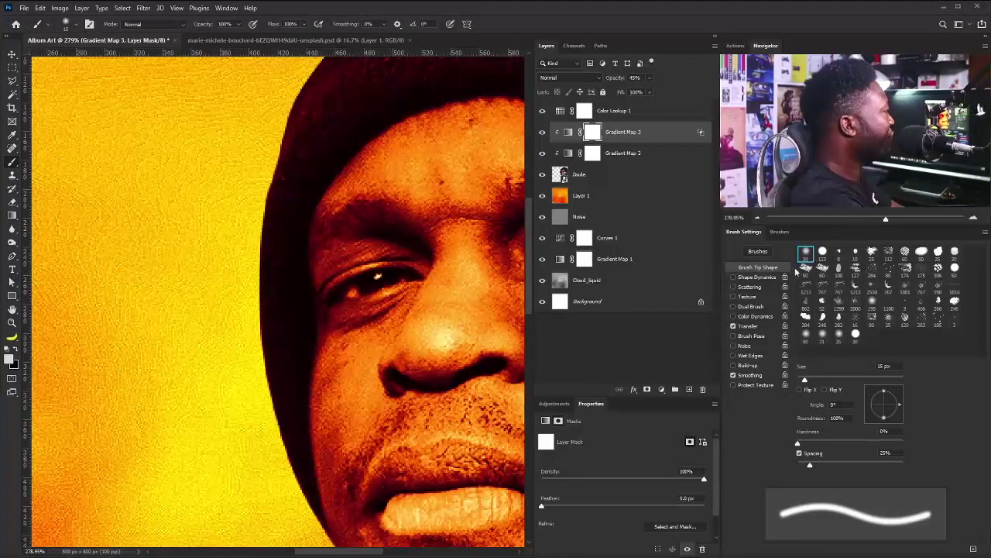
{"action": "key", "text": "bracketleft"}
{"action": "key", "text": "bracketleft"}
{"action": "left_click_drag", "start_coordinate": [380, 283], "coordinate": [194, 355]}
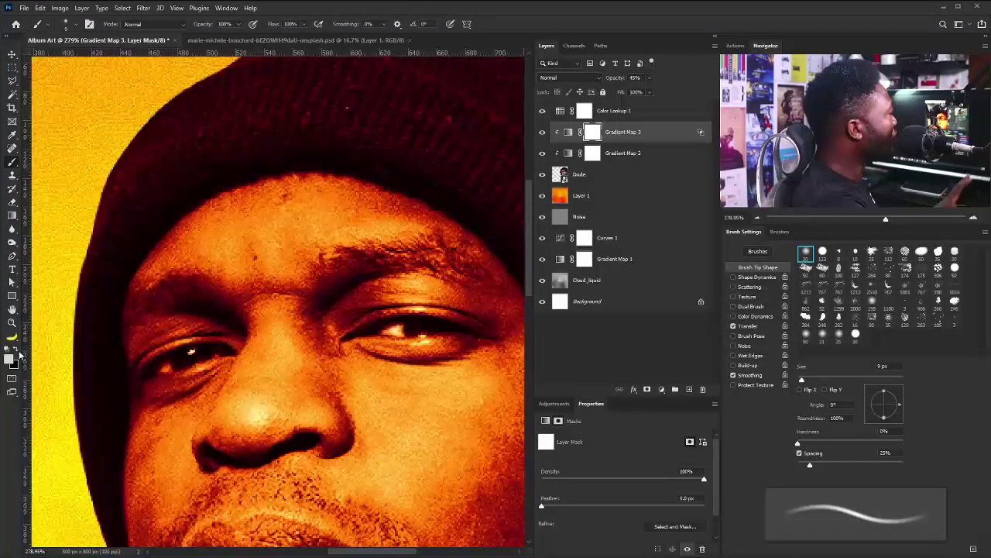
{"action": "left_click", "coordinate": [15, 349]}
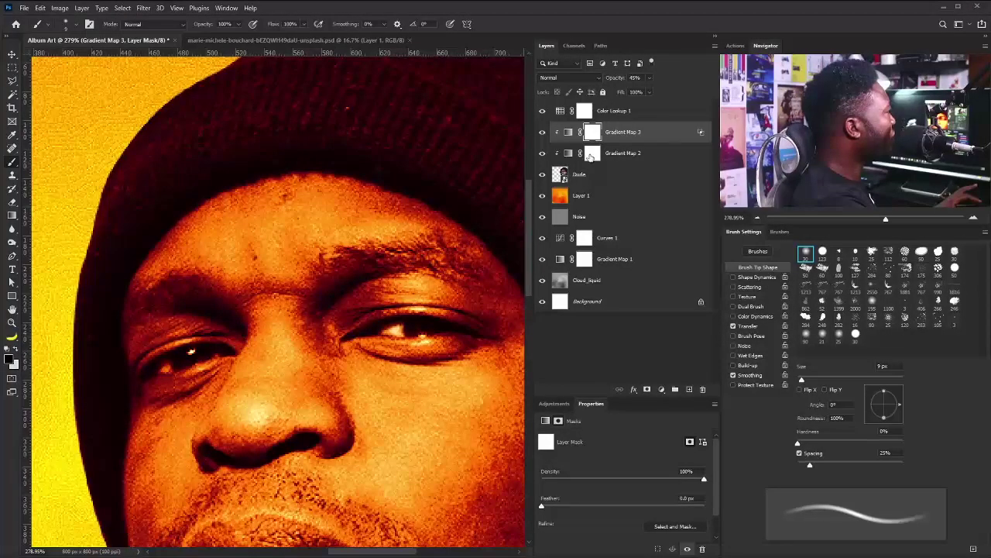
Paint black over both eyes on the Gradient Map 2 layer mask to remove the orange tint from them.
{"action": "left_click", "coordinate": [594, 154]}
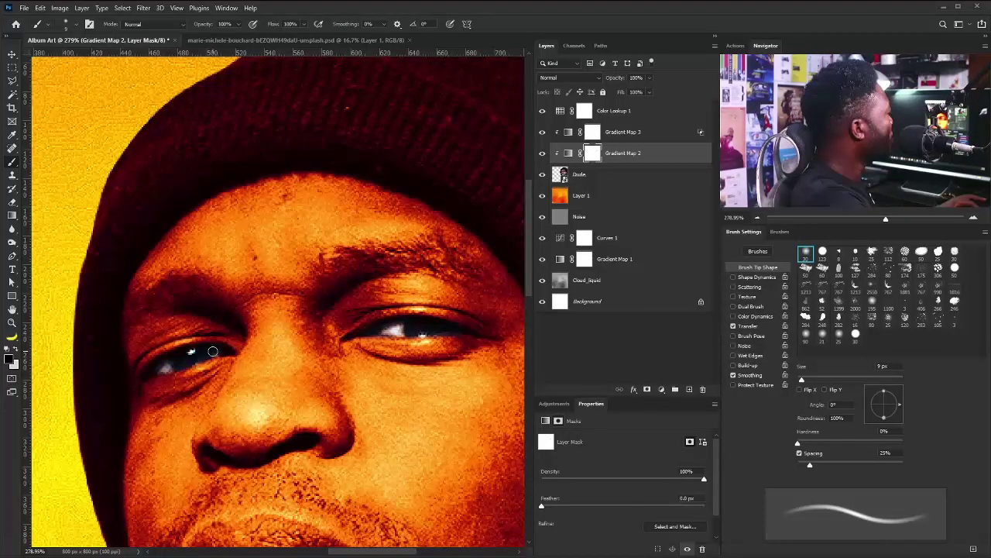
{"action": "key", "text": "alt+bracketright"}
{"action": "key", "text": "ctrl+minus"}
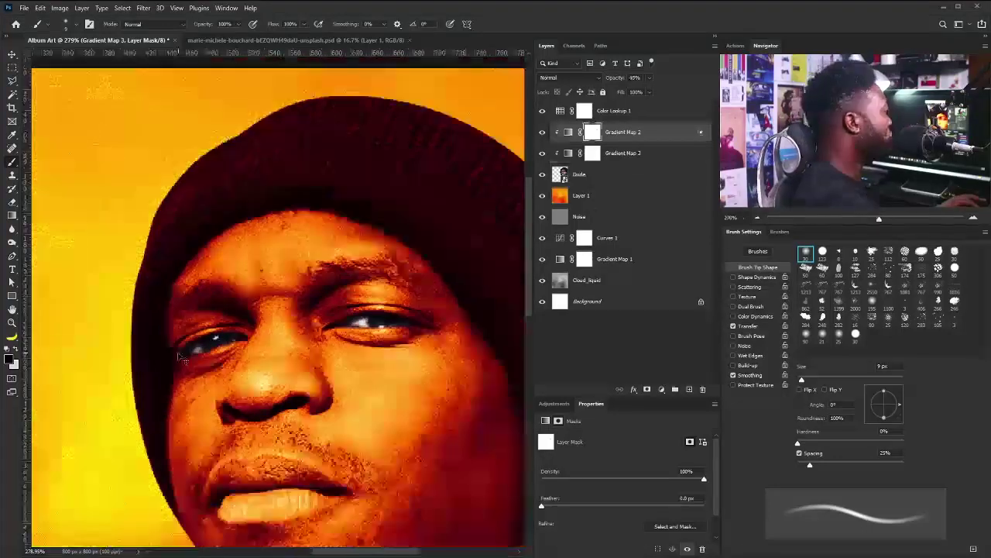
{"action": "key", "text": "ctrl+minus"}
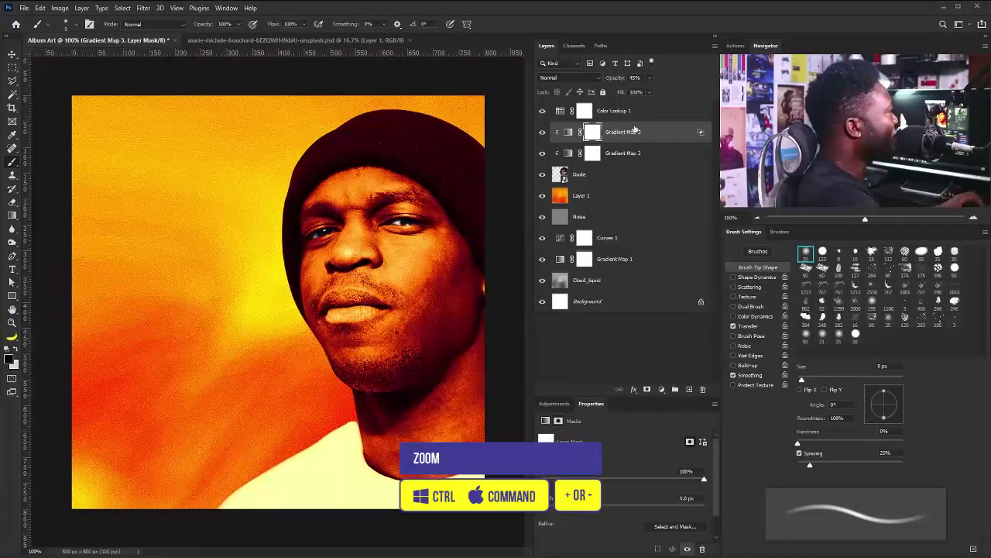
Stamp all visible layers into a new layer above Color Lookup 1 and open it in the Camera Raw Filter.
{"action": "left_click", "coordinate": [611, 116]}
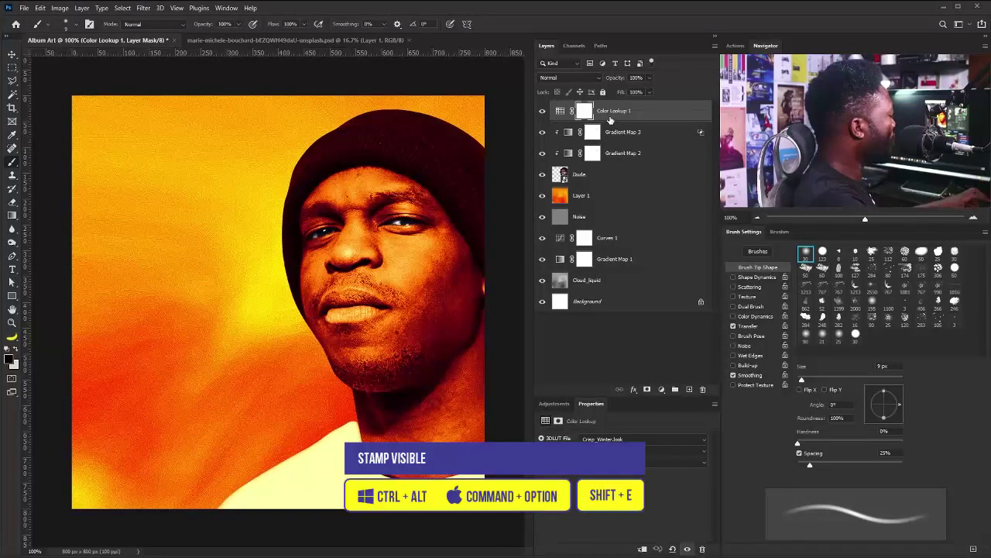
{"action": "key", "text": "ctrl+shift+alt+e"}
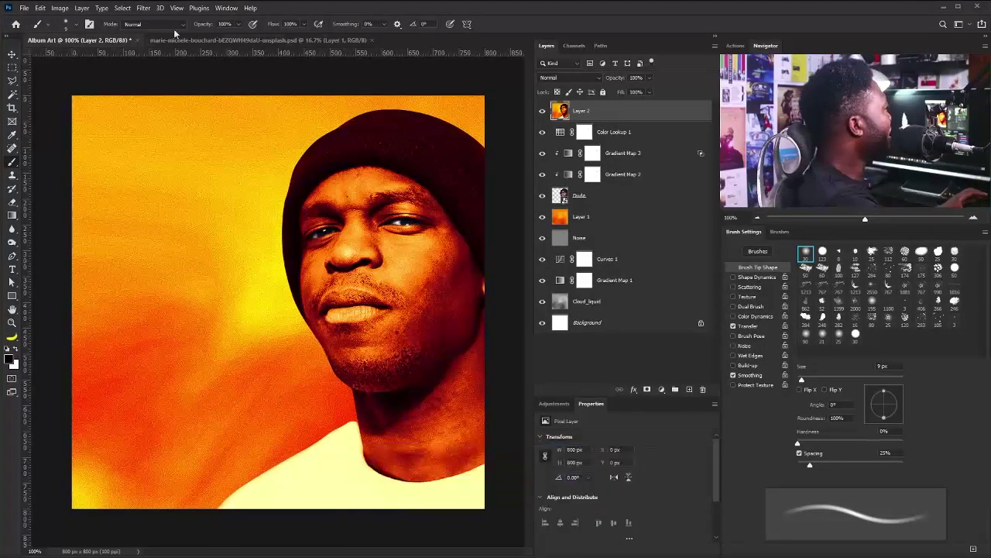
{"action": "left_click", "coordinate": [144, 11]}
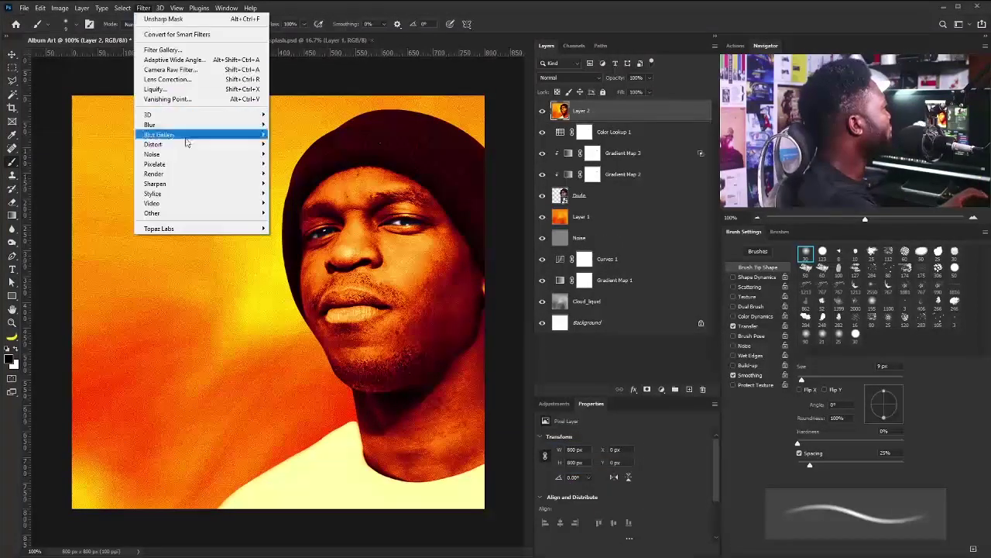
{"action": "left_click", "coordinate": [195, 72]}
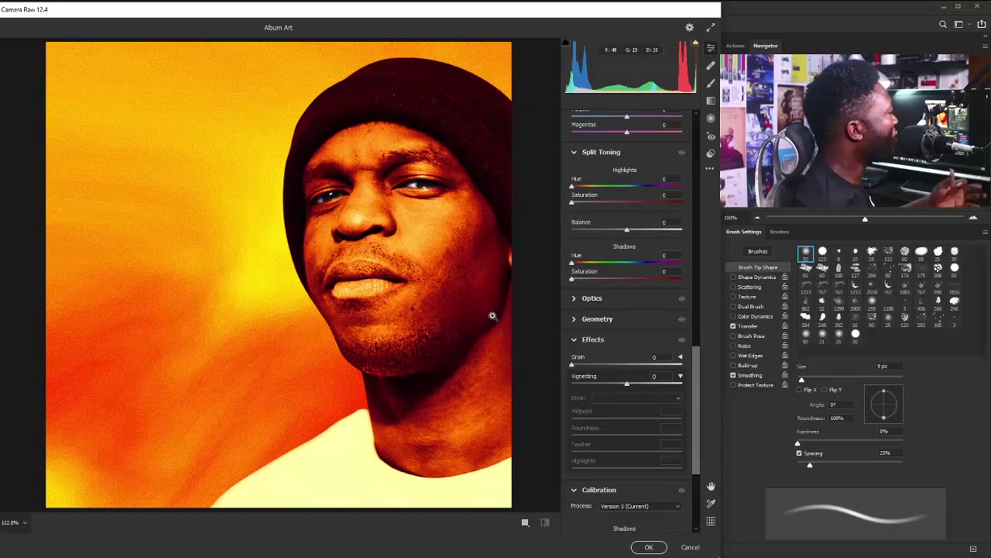
In the Basic adjustments, set Exposure to +0.50, Contrast to -5 and Texture to +10.
{"action": "scroll", "coordinate": [697, 308], "scroll_direction": "up", "scroll_amount": 1}
{"action": "left_click_drag", "start_coordinate": [697, 308], "coordinate": [696, 115]}
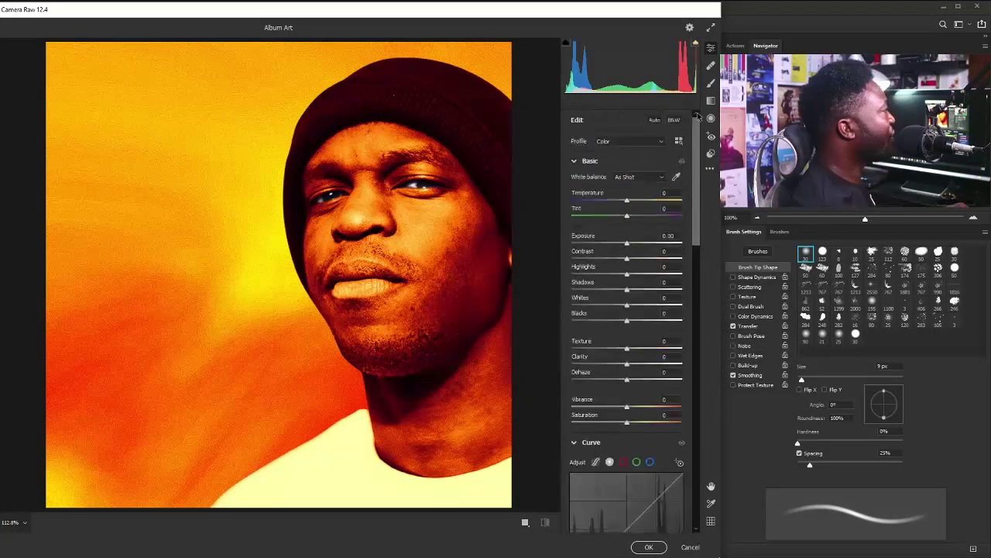
{"action": "left_click_drag", "start_coordinate": [627, 246], "coordinate": [631, 245]}
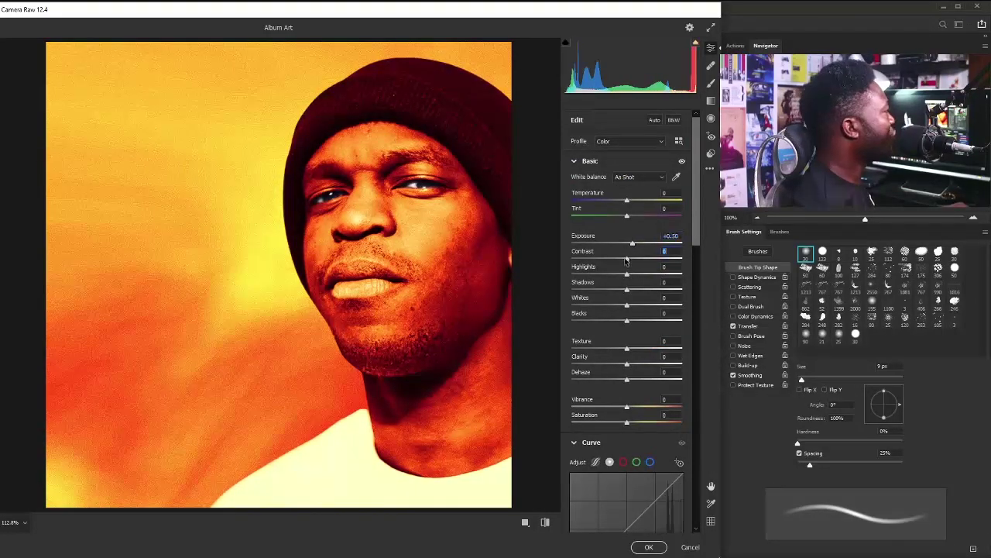
{"action": "left_click", "coordinate": [625, 261]}
{"action": "type", "text": "15"}
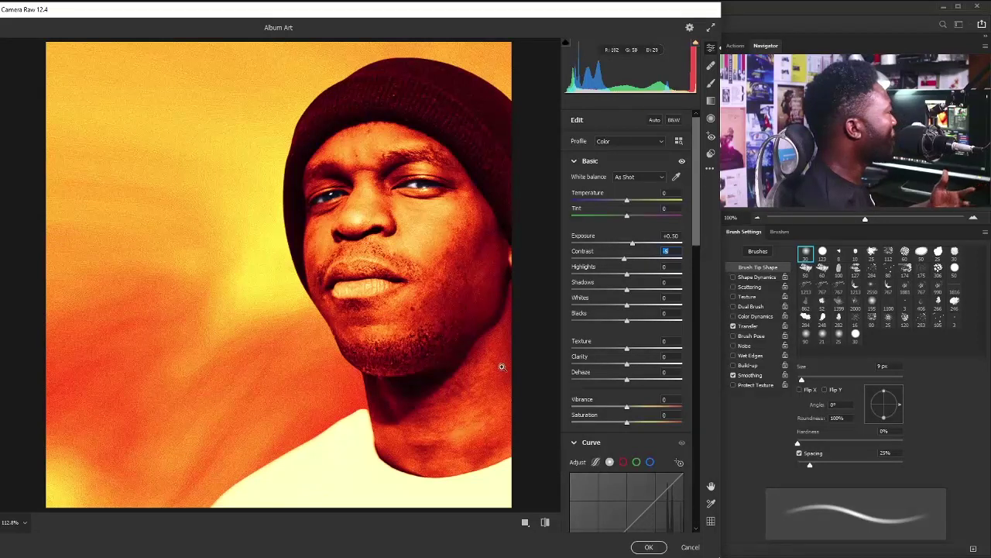
{"action": "left_click_drag", "start_coordinate": [627, 349], "coordinate": [633, 351]}
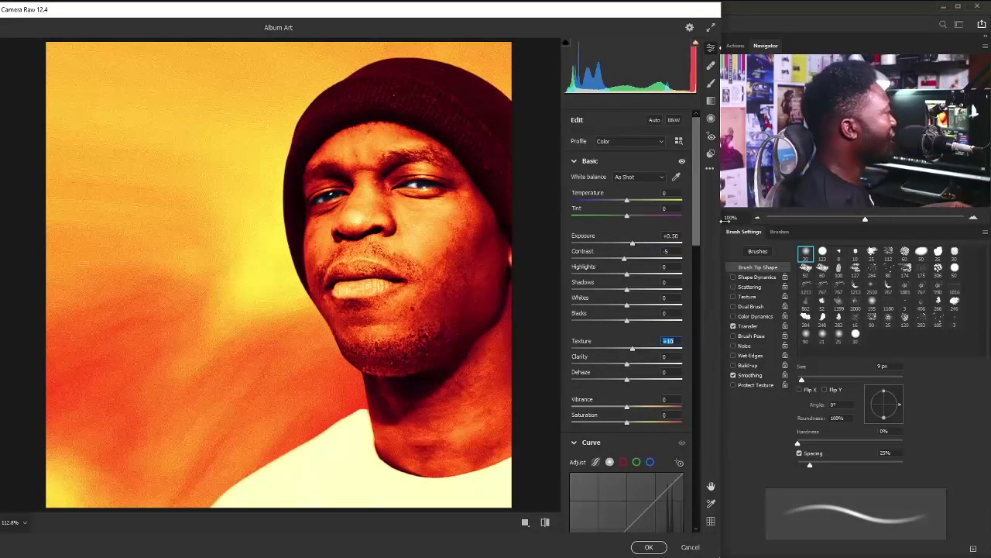
In the HSL Color Mixer, reduce the Reds saturation to -24 and set the Reds hue to +27.
{"action": "left_click_drag", "start_coordinate": [695, 223], "coordinate": [692, 357]}
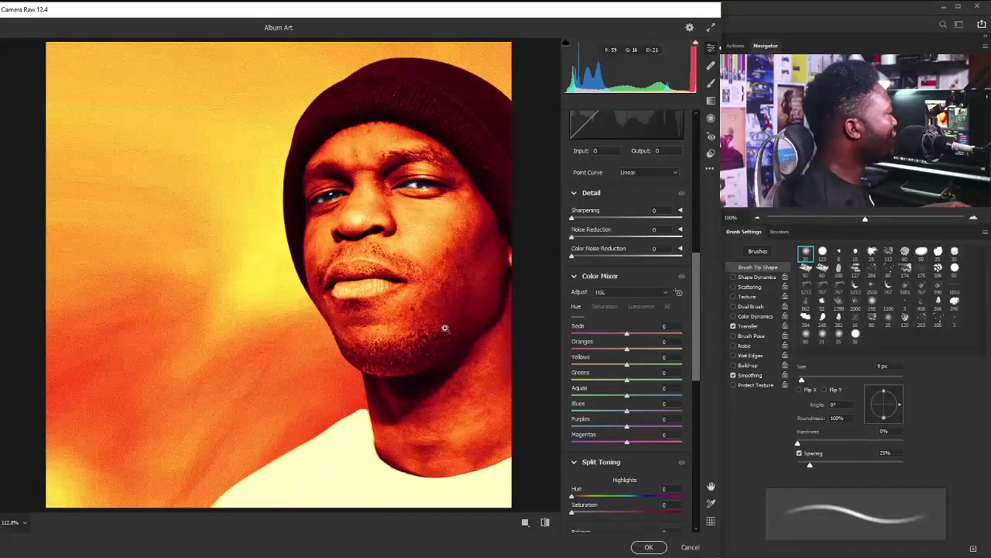
{"action": "scroll", "coordinate": [686, 356], "scroll_direction": "up", "scroll_amount": 1}
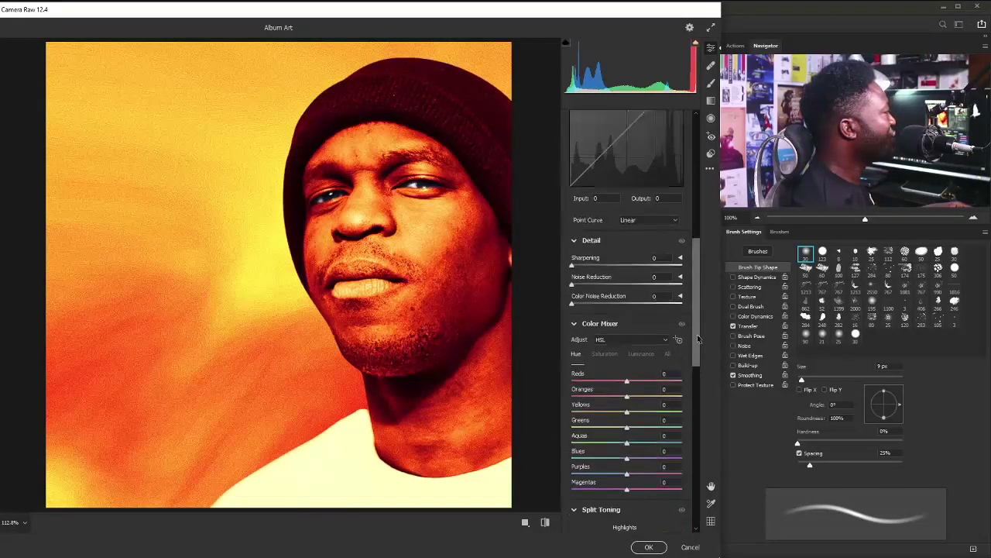
{"action": "left_click", "coordinate": [604, 322]}
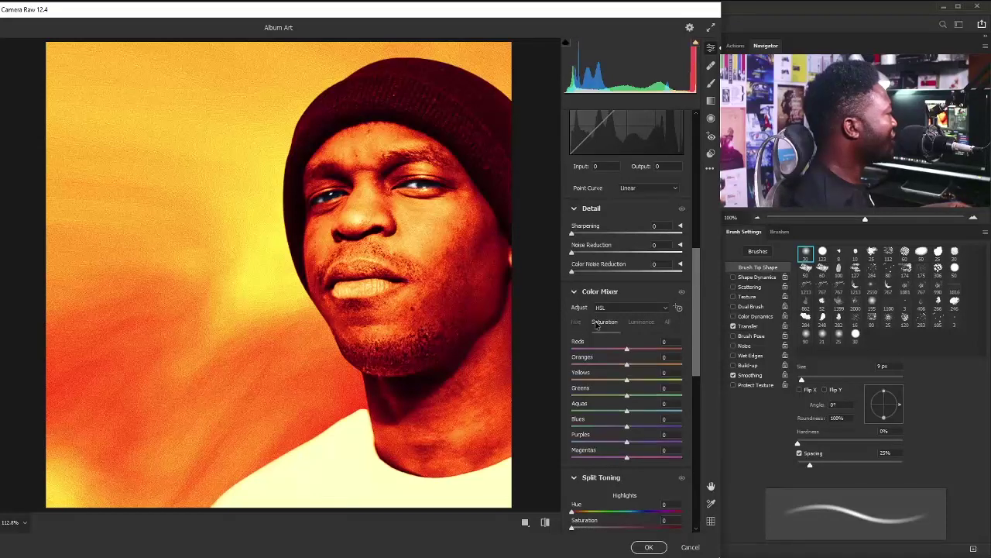
{"action": "left_click_drag", "start_coordinate": [626, 350], "coordinate": [613, 350]}
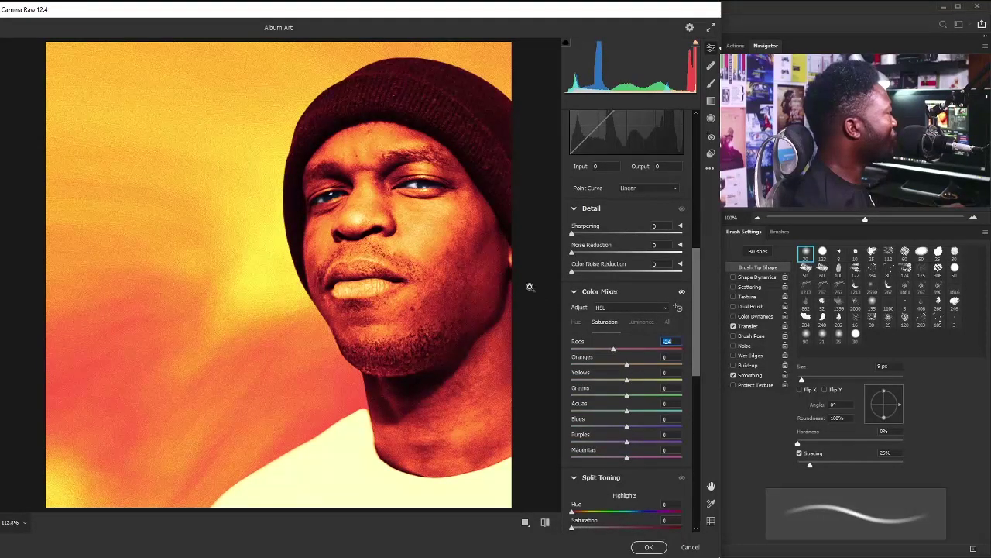
{"action": "left_click", "coordinate": [577, 321]}
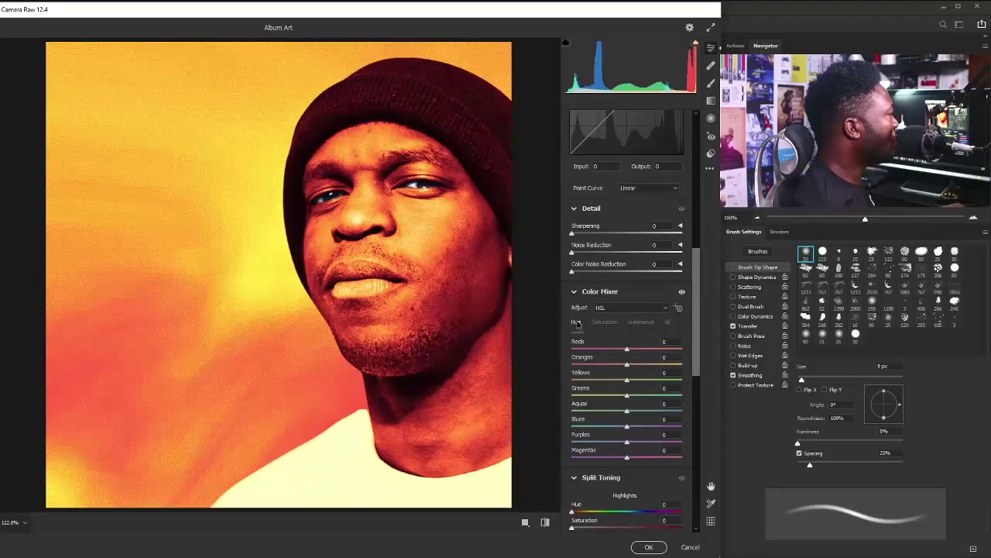
{"action": "left_click_drag", "start_coordinate": [627, 350], "coordinate": [643, 351]}
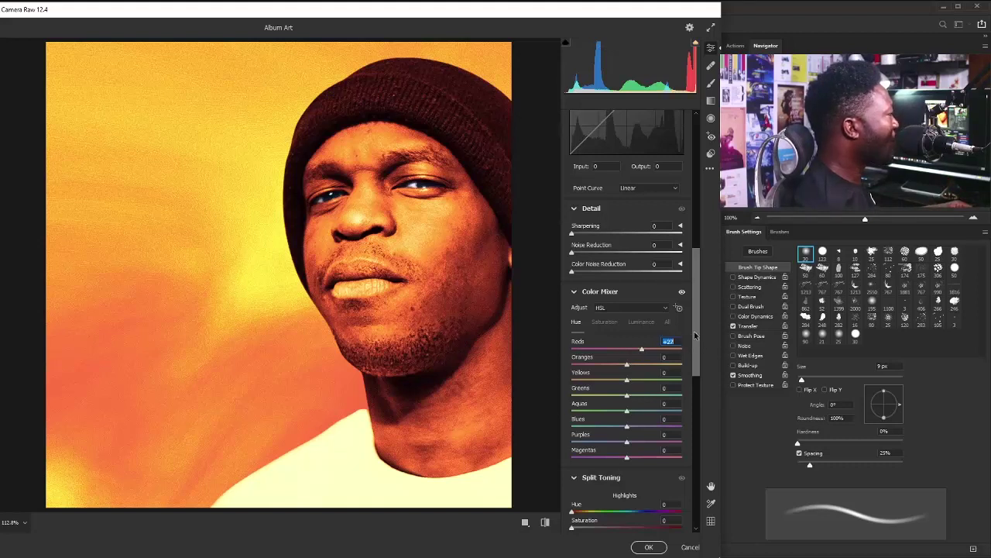
Raise the Reds saturation in the Color Mixer to +3.
{"action": "scroll", "coordinate": [697, 333], "scroll_direction": "up", "scroll_amount": 1}
{"action": "left_click", "coordinate": [598, 335]}
{"action": "left_click_drag", "start_coordinate": [618, 366], "coordinate": [626, 365]}
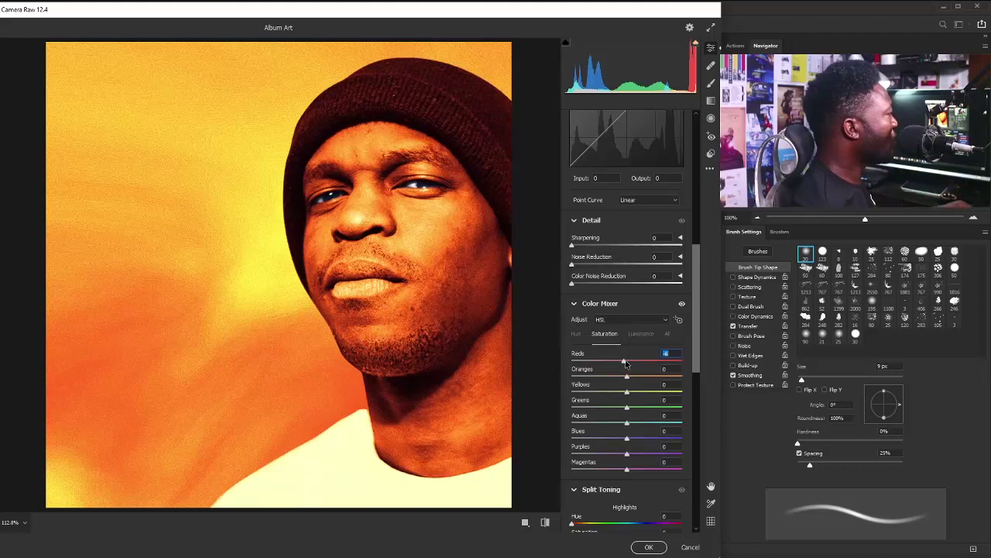
{"action": "left_click_drag", "start_coordinate": [626, 363], "coordinate": [630, 363]}
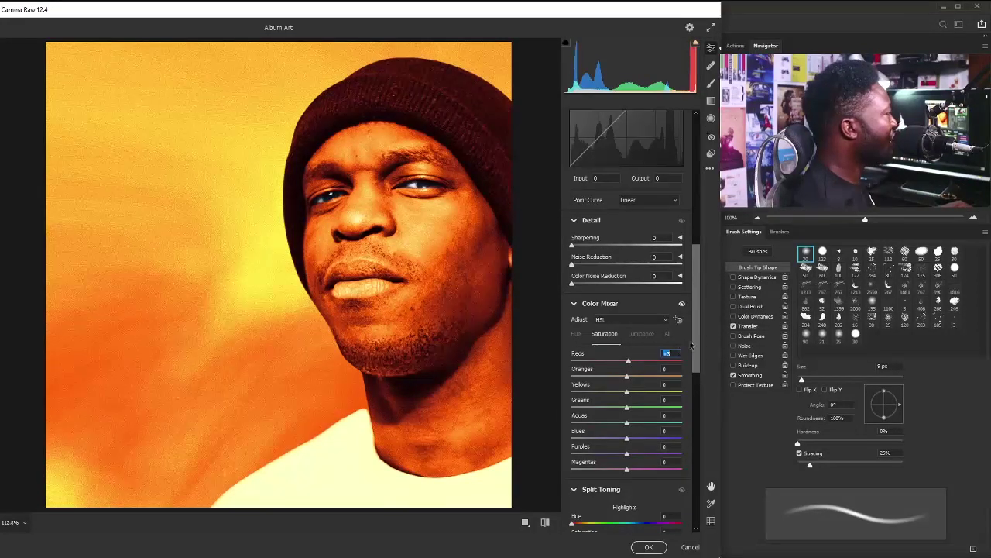
Set the Grain effect to 14 in the Camera Raw Filter.
{"action": "left_click_drag", "start_coordinate": [699, 335], "coordinate": [698, 420]}
{"action": "left_click_drag", "start_coordinate": [573, 427], "coordinate": [589, 427]}
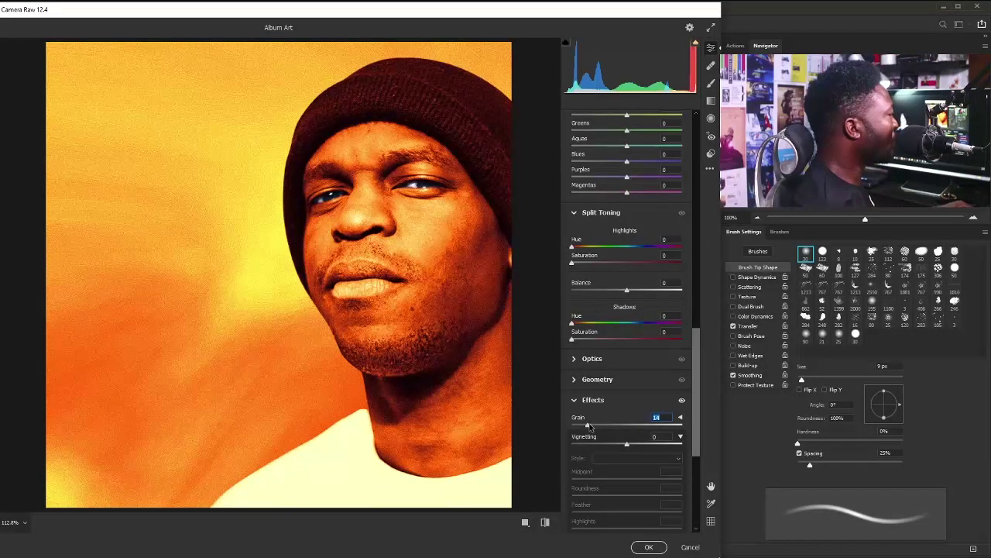
{"action": "scroll", "coordinate": [694, 395], "scroll_direction": "down", "scroll_amount": 3}
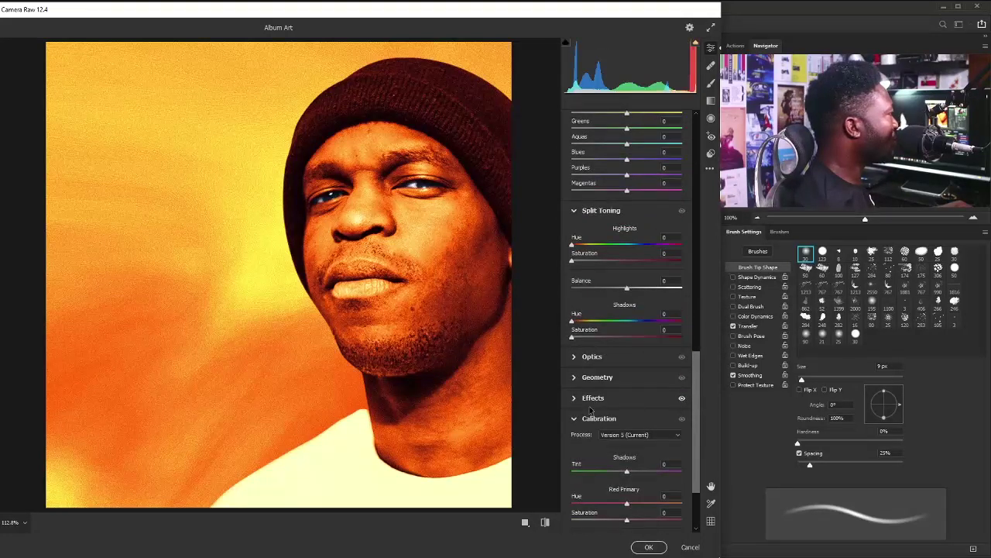
{"action": "scroll", "coordinate": [698, 419], "scroll_direction": "up", "scroll_amount": 4}
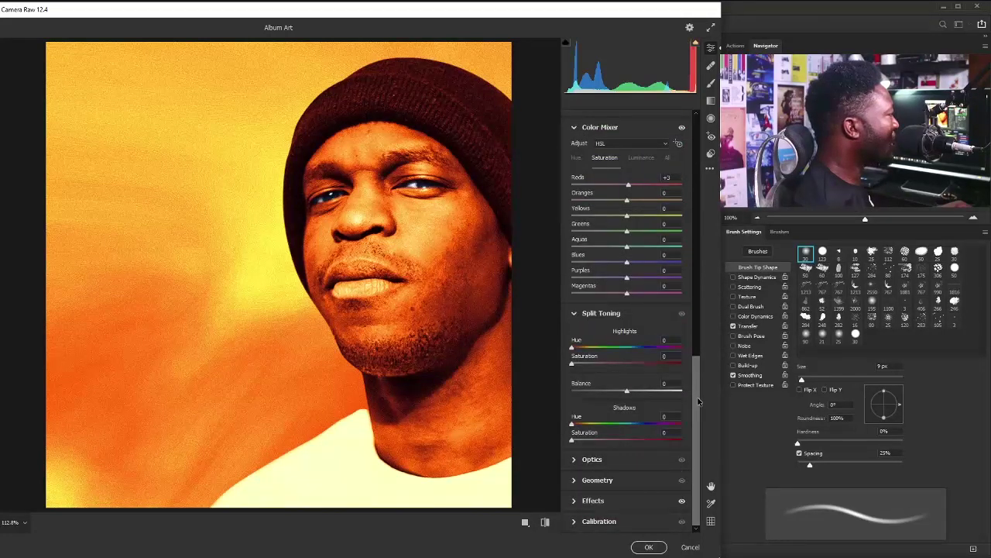
{"action": "scroll", "coordinate": [697, 380], "scroll_direction": "up", "scroll_amount": 4}
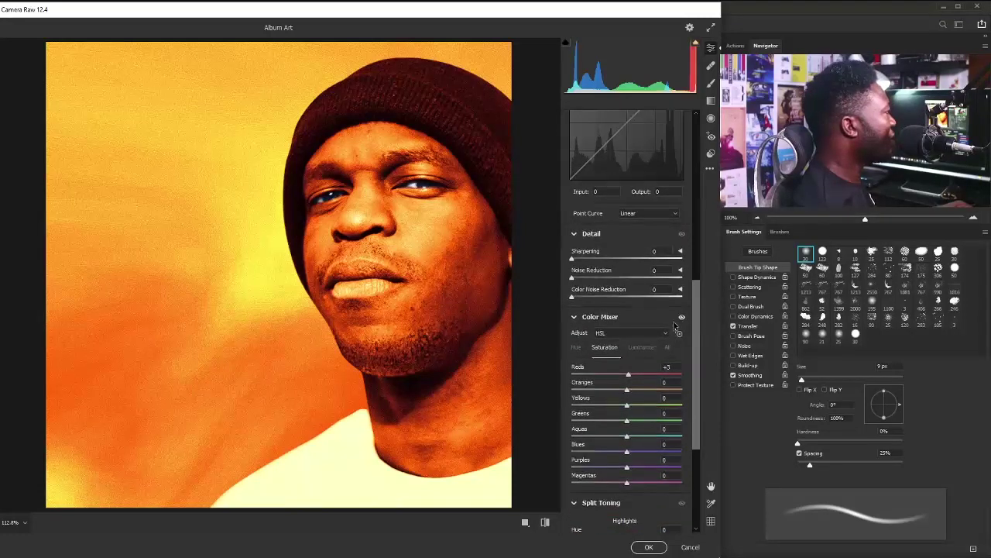
Set Sharpening to 25 in the Detail settings and lower the Reds saturation in the Color Mixer to +2.
{"action": "left_click_drag", "start_coordinate": [572, 258], "coordinate": [586, 261]}
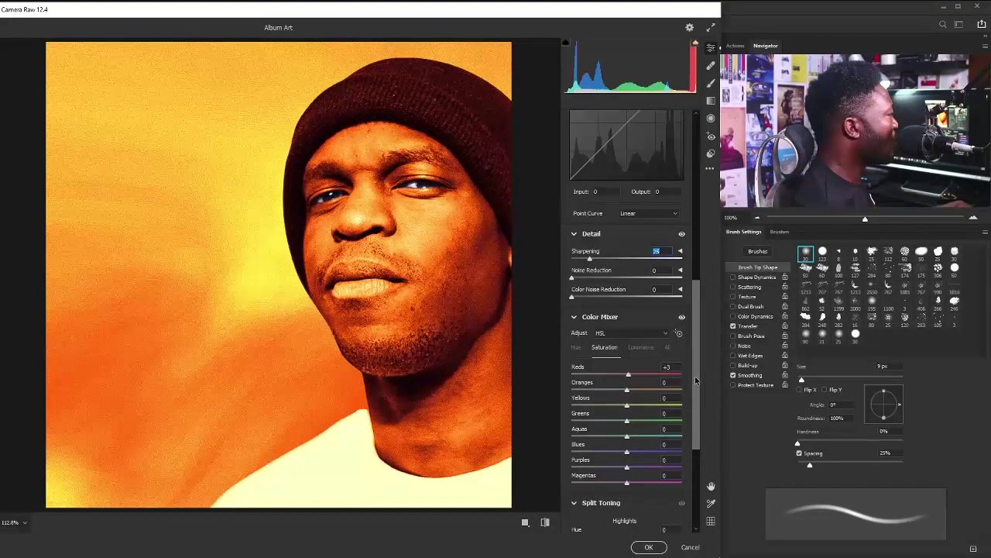
{"action": "scroll", "coordinate": [695, 379], "scroll_direction": "up", "scroll_amount": 1}
{"action": "left_click", "coordinate": [628, 394]}
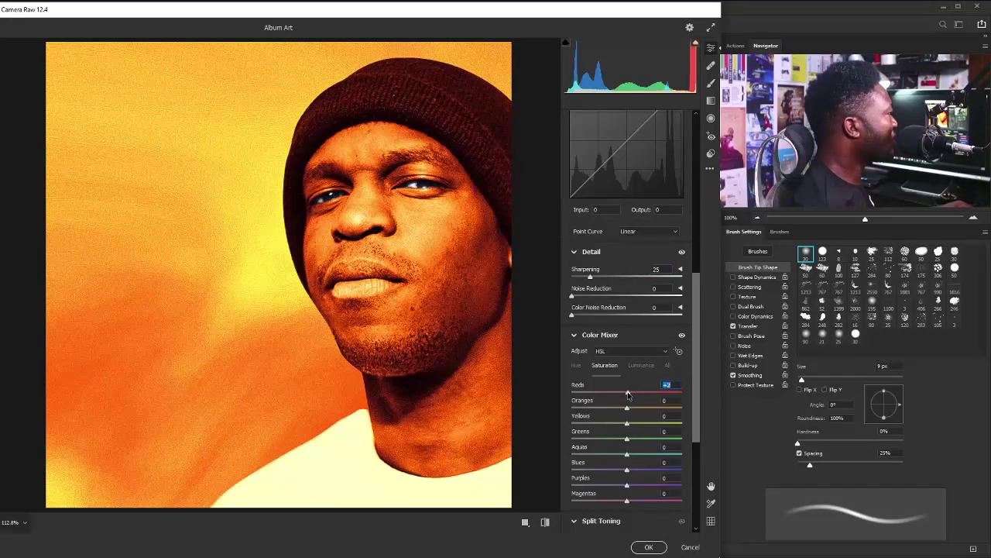
Shape the point curve with points at about 57/48 and 176/170, apply the filter, and compare the image with and without Layer 2.
{"action": "scroll", "coordinate": [693, 287], "scroll_direction": "up", "scroll_amount": 7}
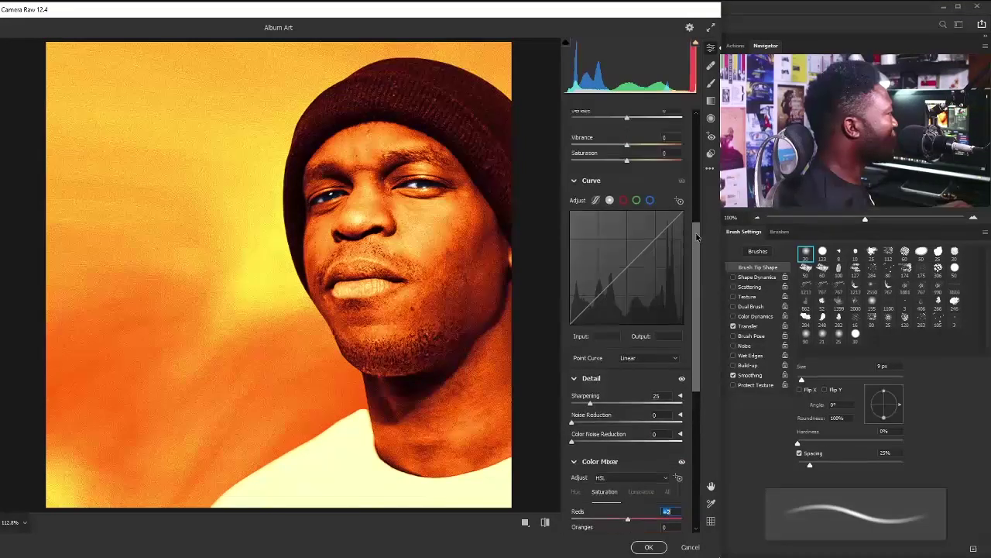
{"action": "left_click_drag", "start_coordinate": [592, 302], "coordinate": [596, 303]}
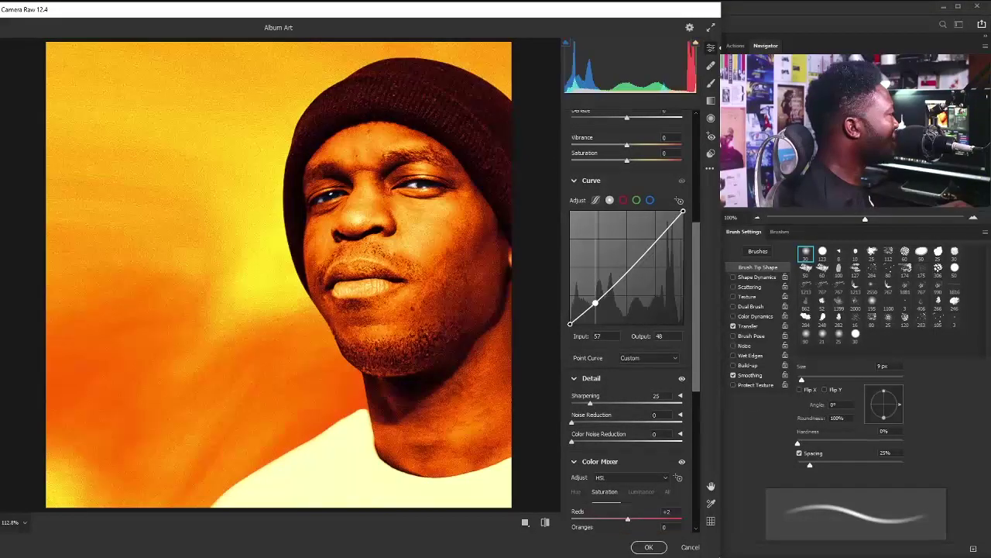
{"action": "left_click_drag", "start_coordinate": [650, 250], "coordinate": [648, 248]}
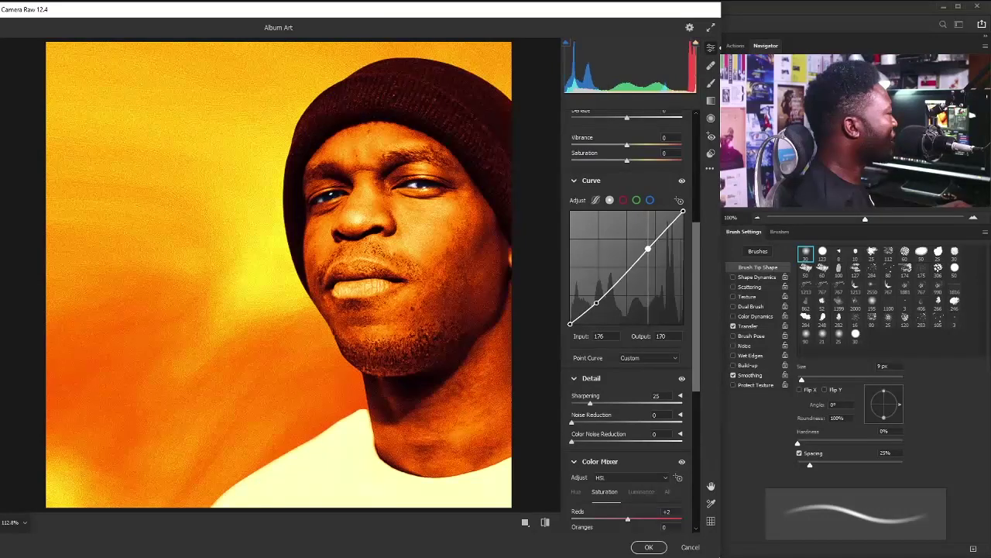
{"action": "left_click", "coordinate": [653, 548]}
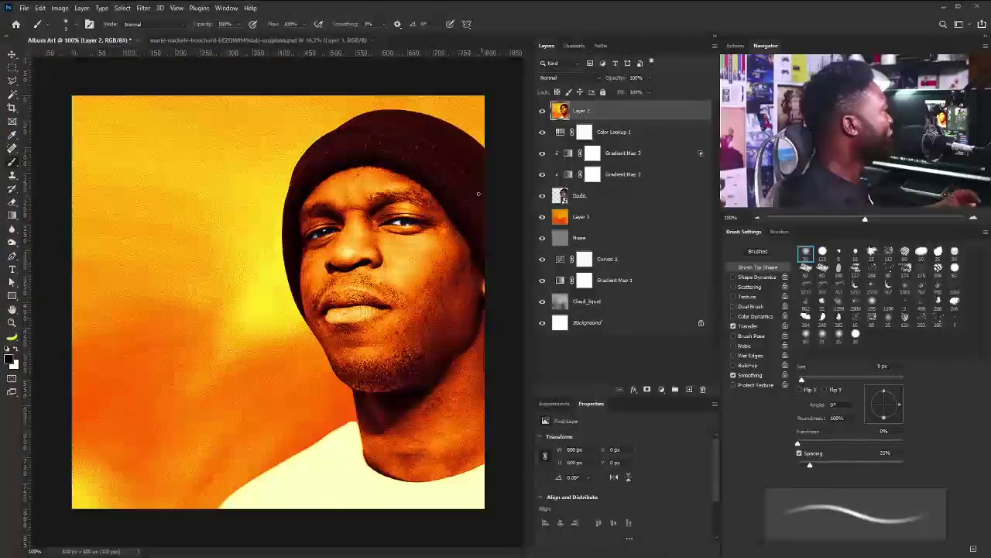
{"action": "left_click", "coordinate": [541, 112]}
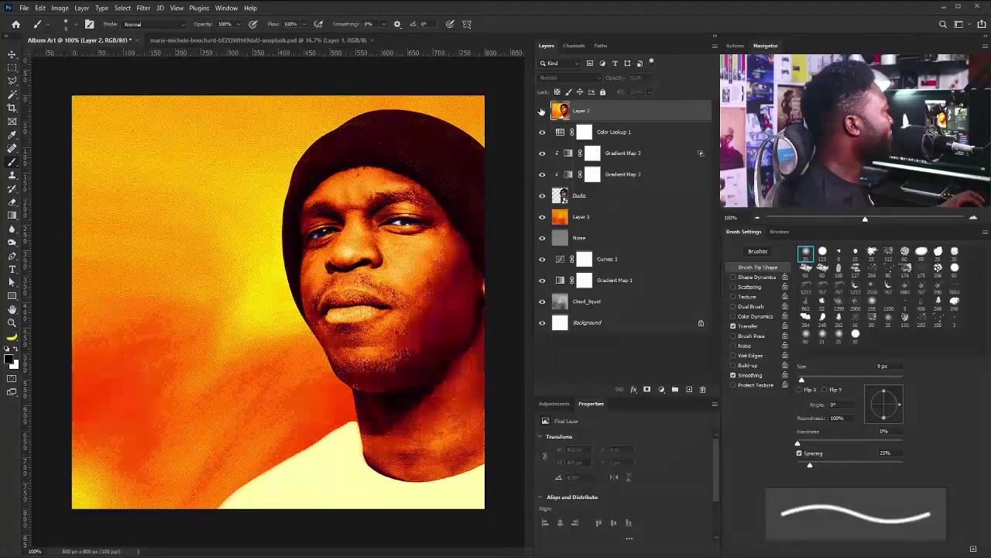
{"action": "left_click", "coordinate": [541, 111]}
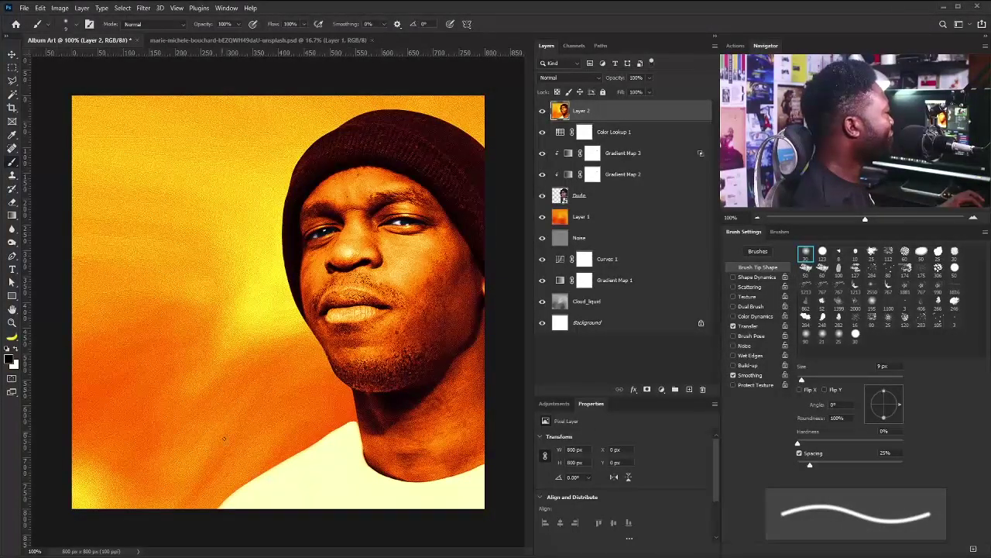
Add a layer mask to Layer 2 and paint black over the lower-left background with a large soft brush, finishing at 300 px.
{"action": "left_click", "coordinate": [647, 389]}
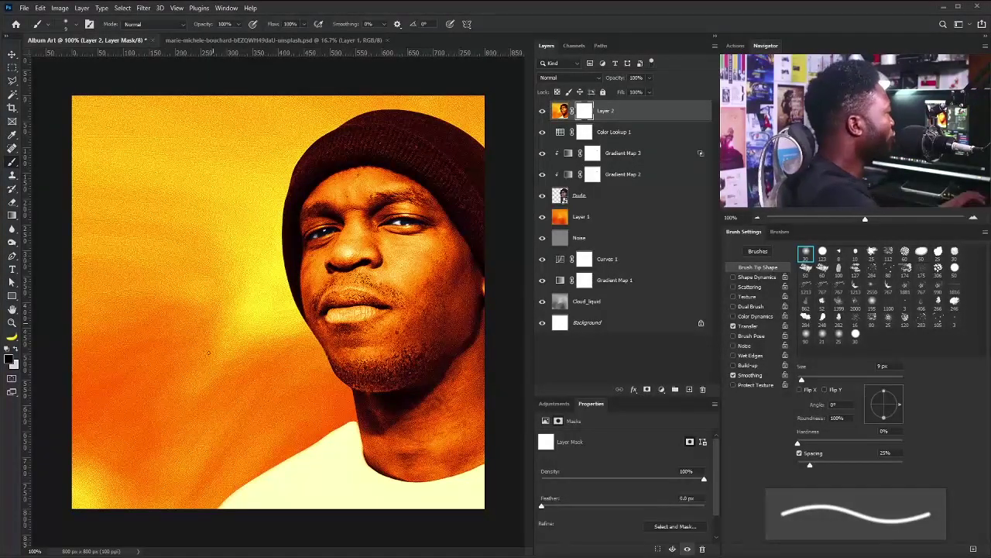
{"action": "key", "text": "bracketright"}
{"action": "key", "text": "bracketright"}
{"action": "key", "text": "bracketright"}
{"action": "key", "text": "bracketright"}
{"action": "key", "text": "bracketright"}
{"action": "key", "text": "bracketright"}
{"action": "key", "text": "bracketright"}
{"action": "key", "text": "bracketright"}
{"action": "key", "text": "bracketright"}
{"action": "key", "text": "bracketright"}
{"action": "key", "text": "bracketright"}
{"action": "key", "text": "bracketright"}
{"action": "key", "text": "bracketright"}
{"action": "key", "text": "bracketright"}
{"action": "key", "text": "bracketright"}
{"action": "key", "text": "bracketright"}
{"action": "key", "text": "bracketright"}
{"action": "key", "text": "bracketright"}
{"action": "key", "text": "bracketright"}
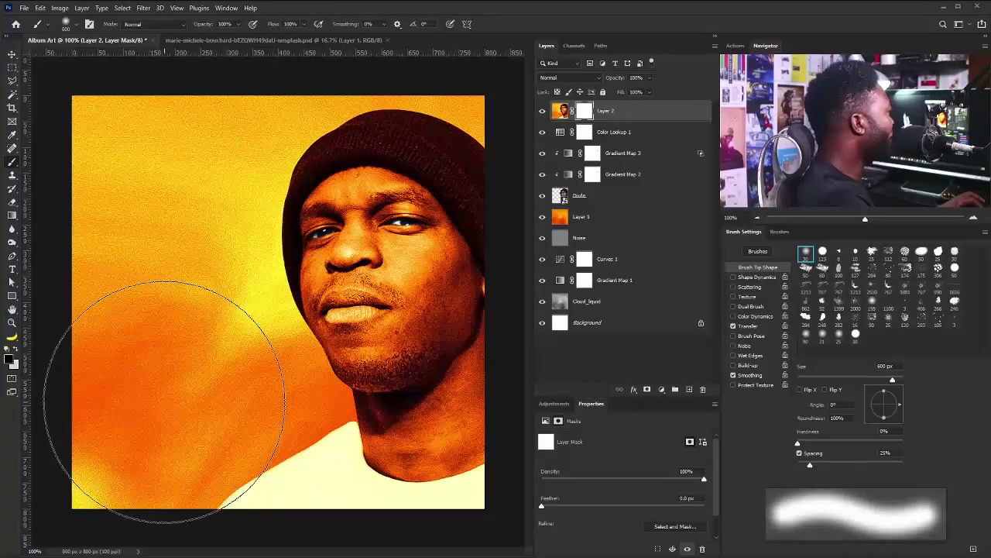
{"action": "mouse_move", "coordinate": [248, 353]}
{"action": "left_mouse_down"}
{"action": "mouse_move", "coordinate": [166, 365]}
{"action": "mouse_move", "coordinate": [178, 420]}
{"action": "left_mouse_up"}
{"action": "key", "text": "bracketleft"}
{"action": "key", "text": "bracketleft"}
{"action": "key", "text": "bracketleft"}
{"action": "key", "text": "bracketleft"}
{"action": "key", "text": "bracketleft"}
{"action": "key", "text": "bracketleft"}
{"action": "key", "text": "bracketleft"}
{"action": "key", "text": "bracketleft"}
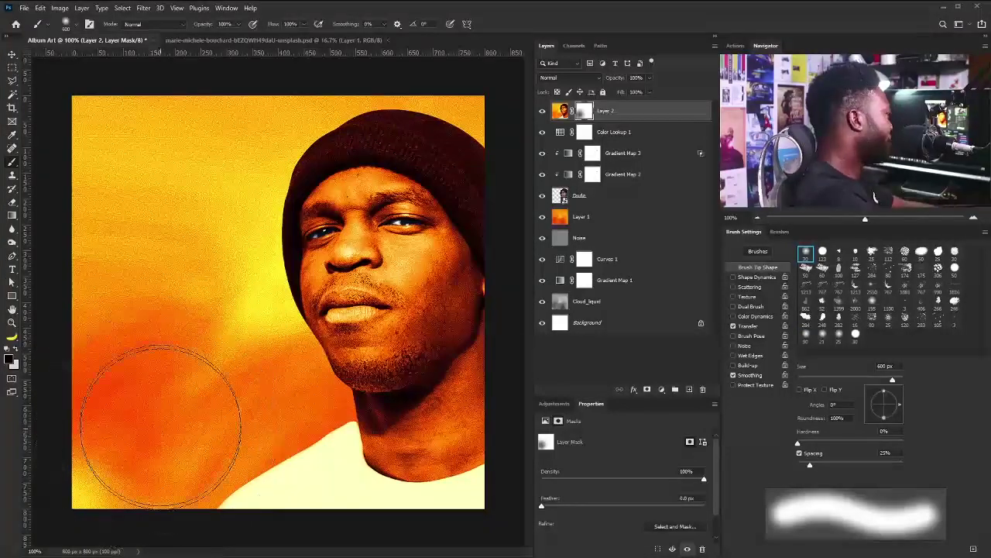
{"action": "key", "text": "bracketright"}
{"action": "key", "text": "bracketright"}
{"action": "key", "text": "bracketright"}
{"action": "key", "text": "bracketright"}
{"action": "key", "text": "bracketright"}
{"action": "mouse_move", "coordinate": [188, 354]}
{"action": "left_mouse_down"}
{"action": "mouse_move", "coordinate": [166, 354]}
{"action": "mouse_move", "coordinate": [166, 365]}
{"action": "mouse_move", "coordinate": [241, 408]}
{"action": "left_mouse_up"}
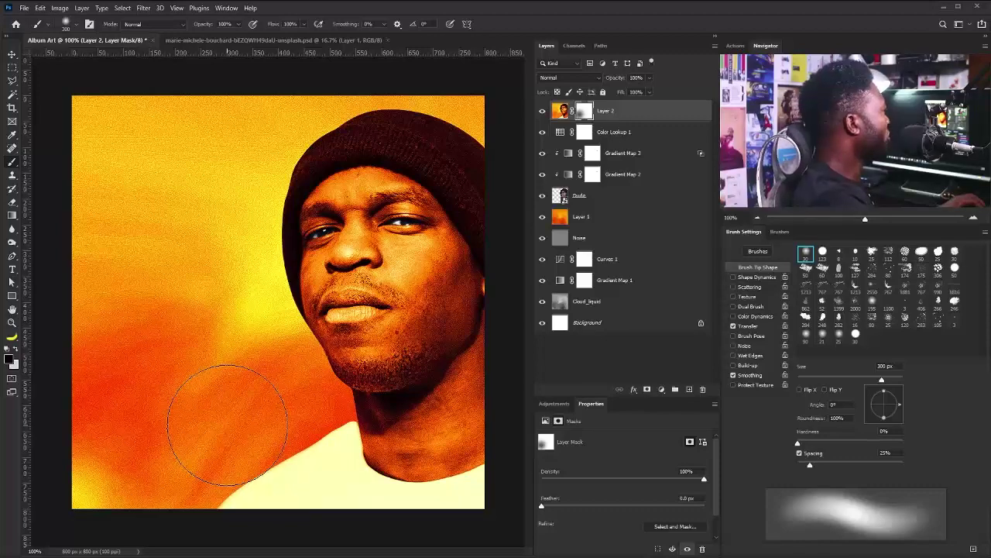
Add a Hue/Saturation adjustment layer above Layer 2 and reduce the Master saturation to -21.
{"action": "left_click", "coordinate": [545, 421]}
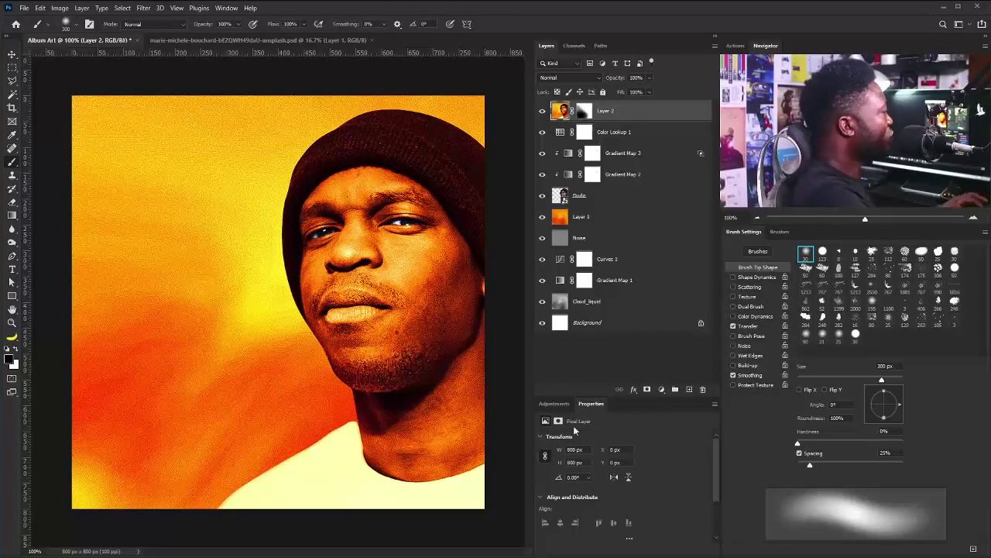
{"action": "left_click", "coordinate": [554, 404]}
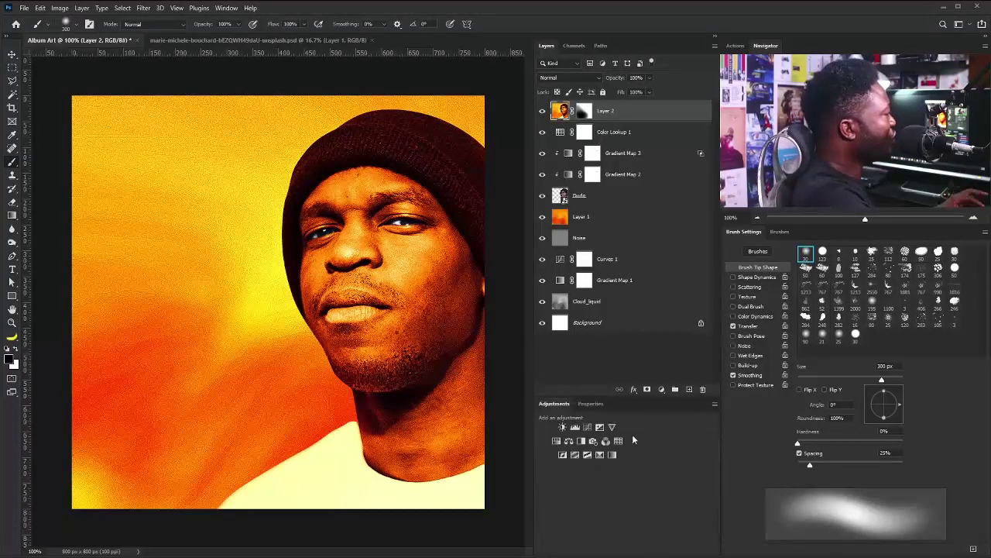
{"action": "left_click", "coordinate": [558, 447]}
{"action": "left_click_drag", "start_coordinate": [623, 497], "coordinate": [611, 497]}
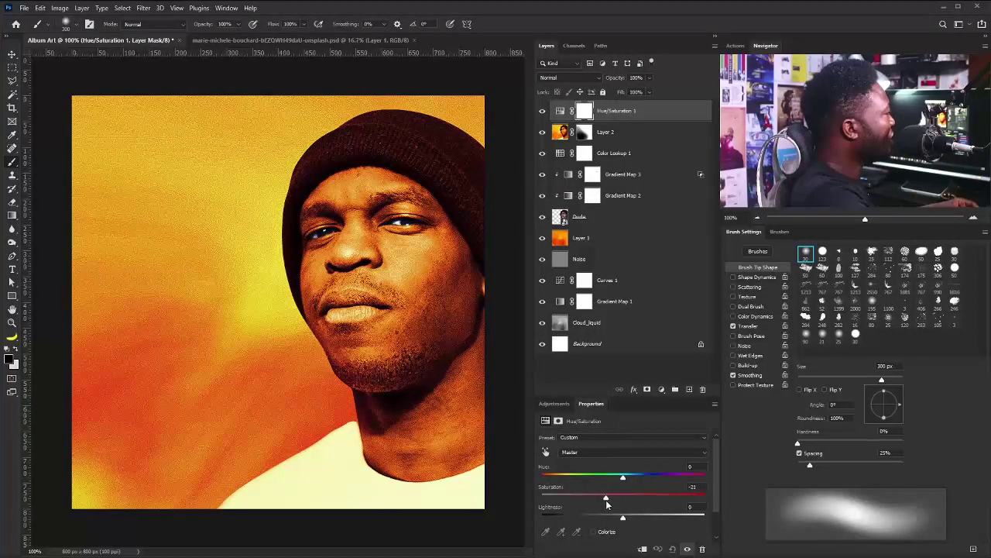
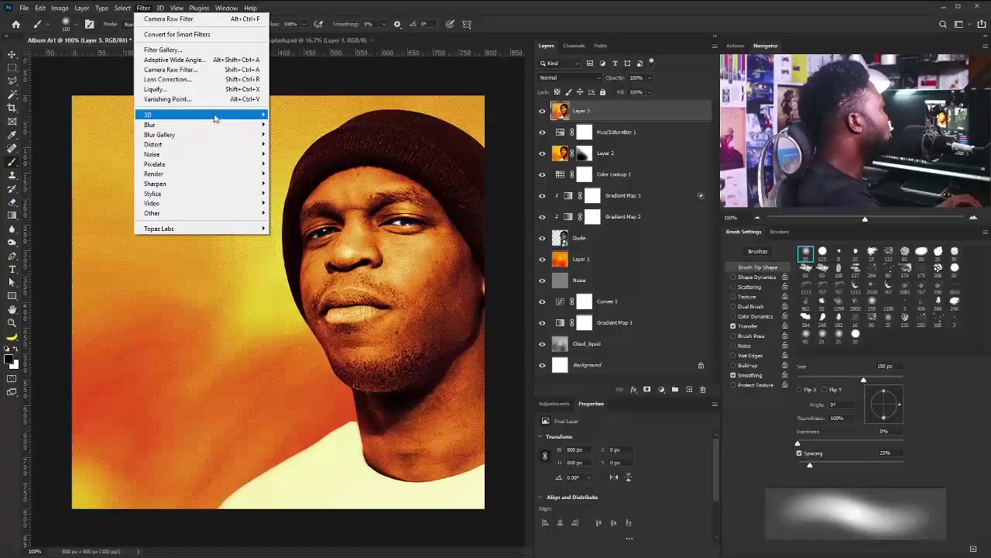
Apply a 4 px Field Blur to the stamped Layer 3.
{"action": "mouse_move", "coordinate": [257, 136]}
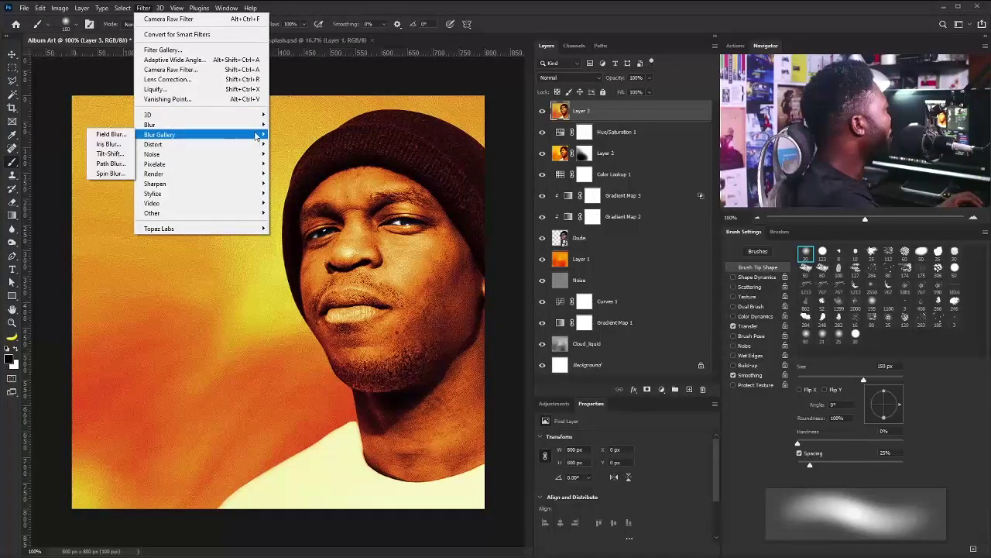
{"action": "left_click", "coordinate": [116, 134]}
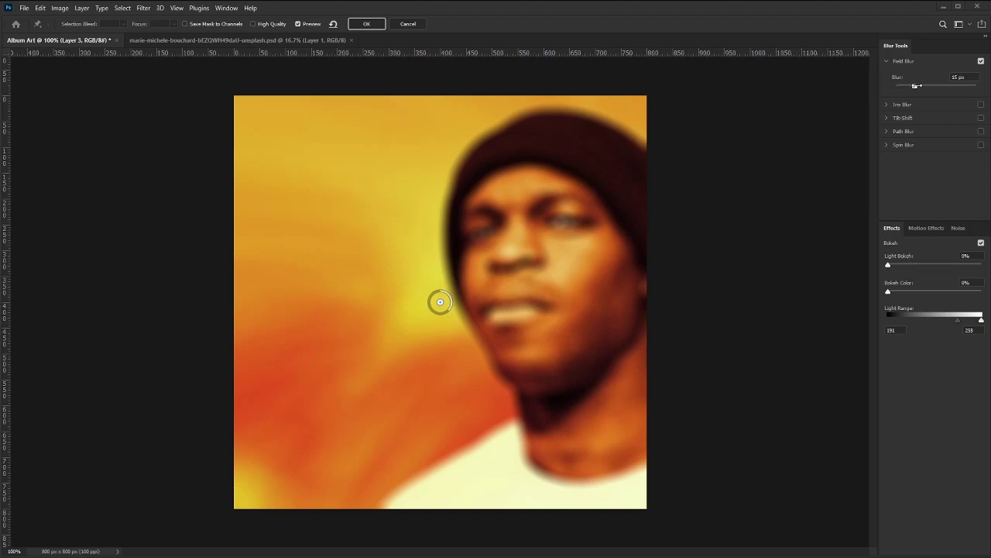
{"action": "left_click_drag", "start_coordinate": [913, 87], "coordinate": [905, 88]}
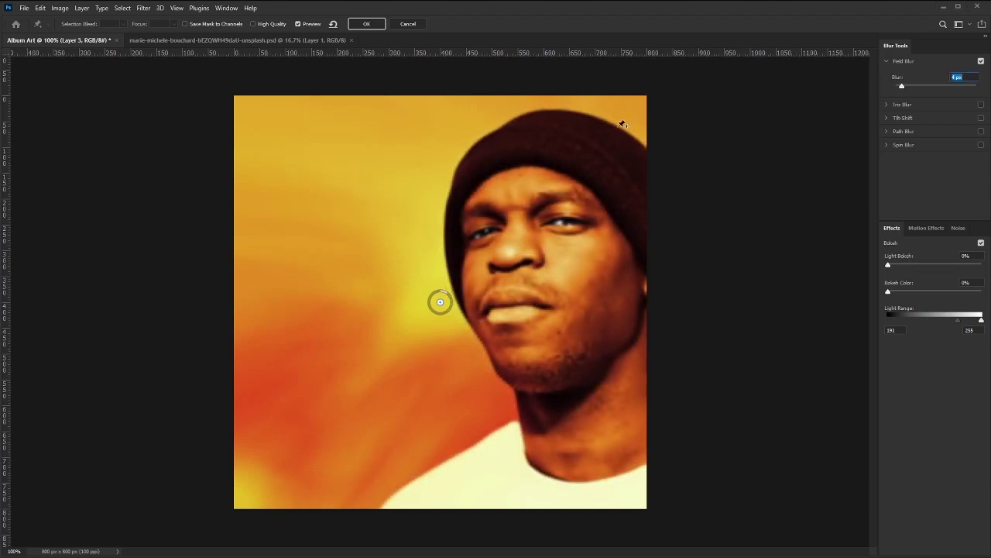
{"action": "left_click", "coordinate": [367, 24]}
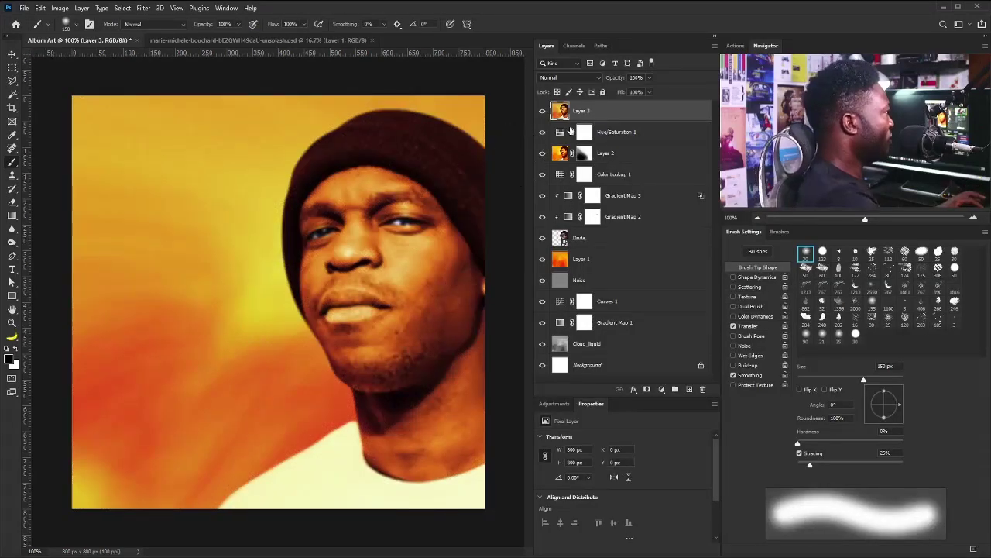
Add an inverted black mask to Layer 3 and paint the blur back along the subject's outline with a soft light brush of 60 to 125 px.
{"action": "left_click", "coordinate": [646, 389]}
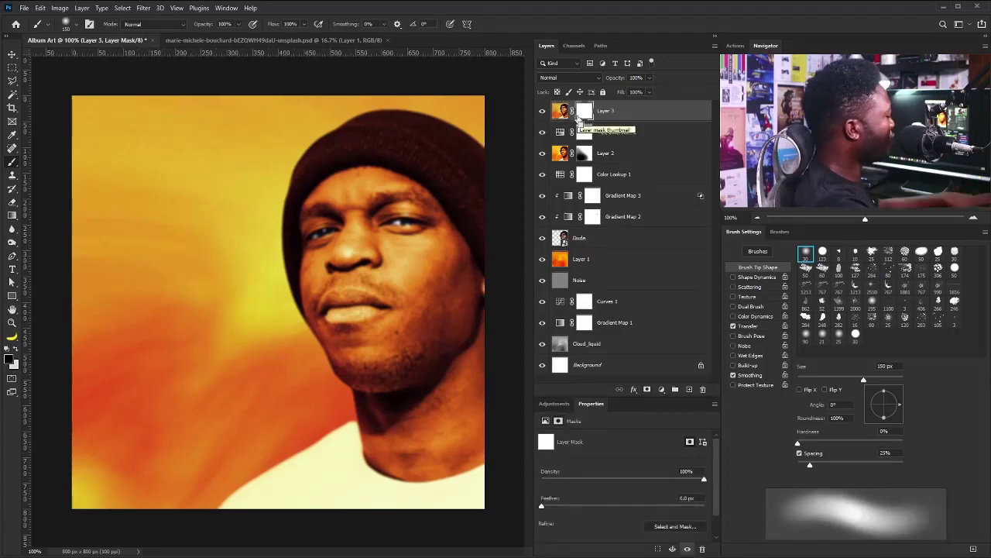
{"action": "key", "text": "ctrl+i"}
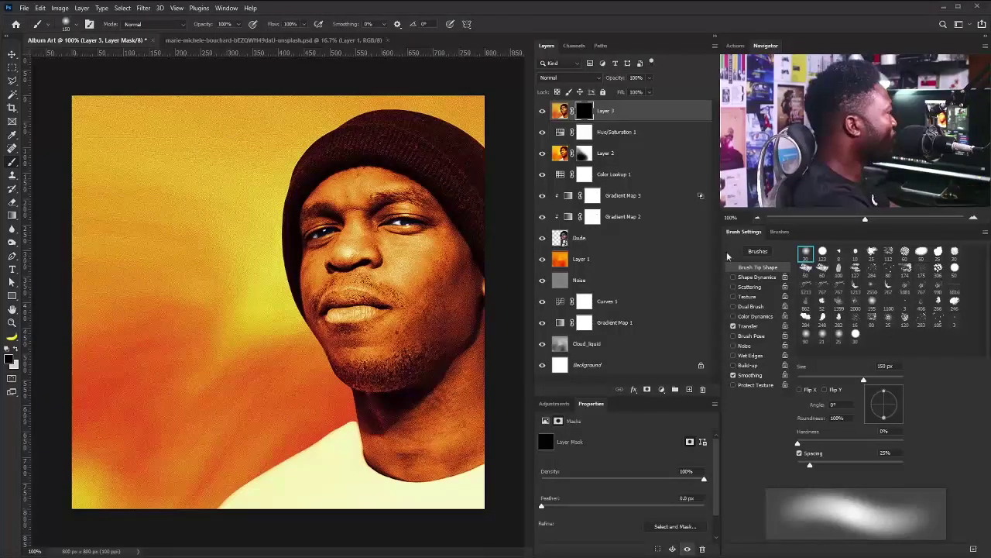
{"action": "left_click", "coordinate": [17, 350]}
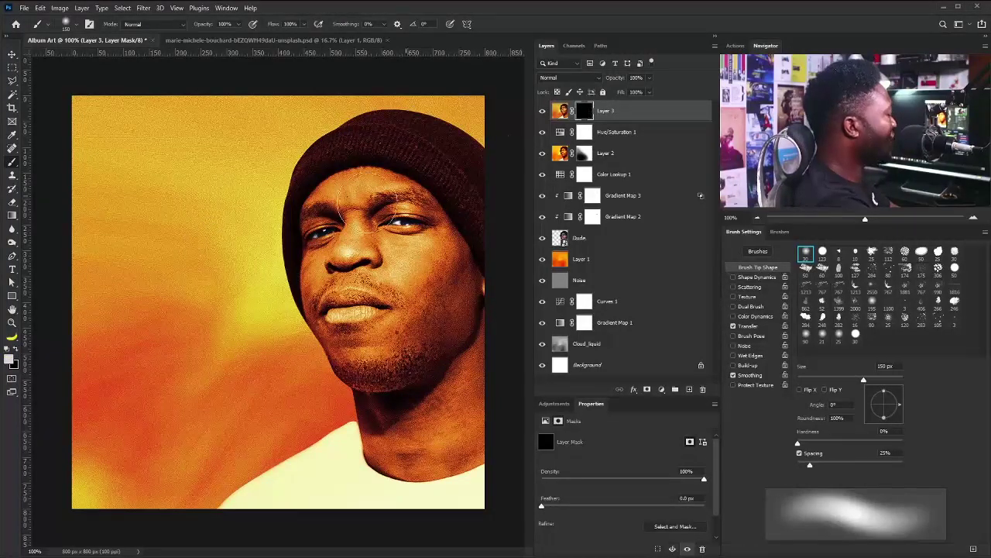
{"action": "key", "text": "bracketleft"}
{"action": "key", "text": "bracketleft"}
{"action": "key", "text": "bracketleft"}
{"action": "key", "text": "bracketleft"}
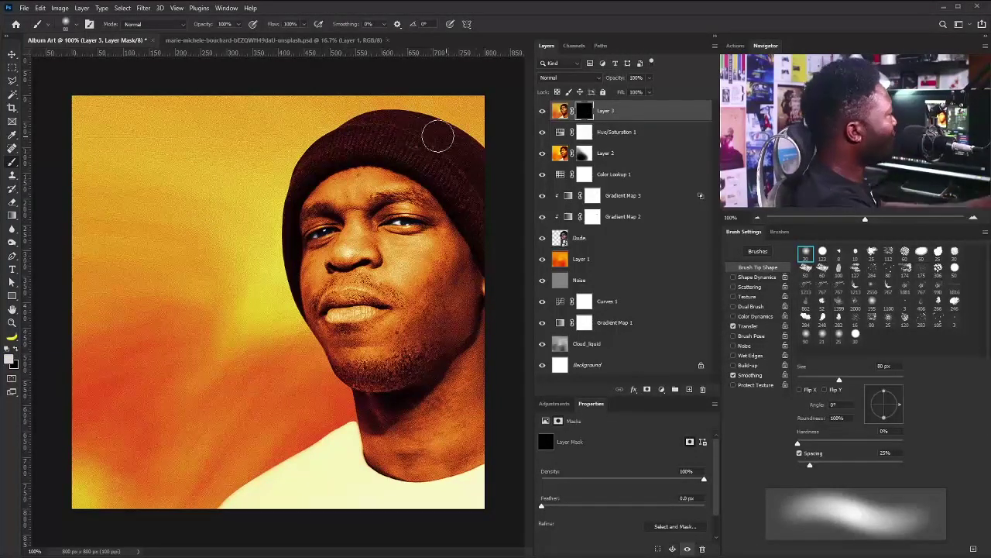
{"action": "scroll", "coordinate": [418, 143], "scroll_direction": "up", "scroll_amount": 2}
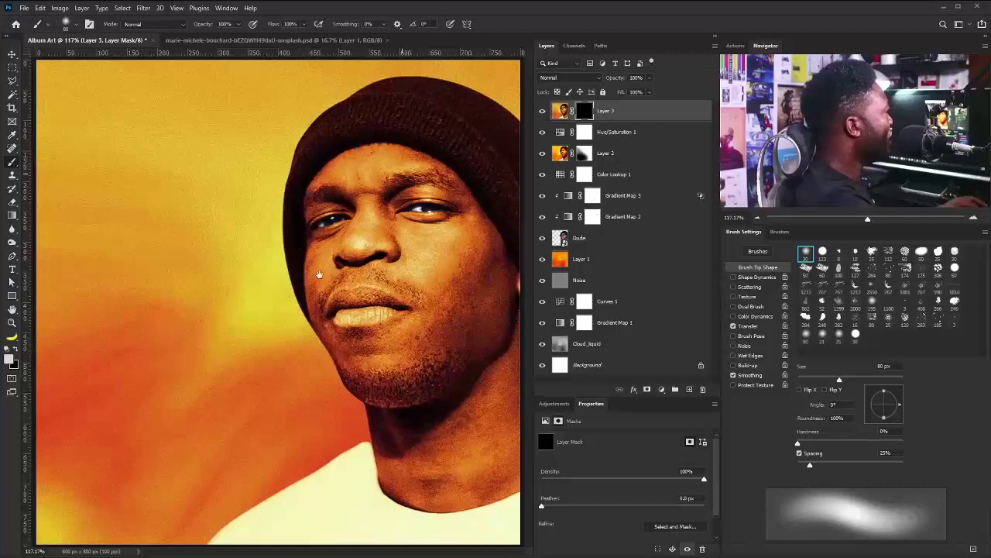
{"action": "scroll", "coordinate": [427, 163], "scroll_direction": "down", "scroll_amount": 1}
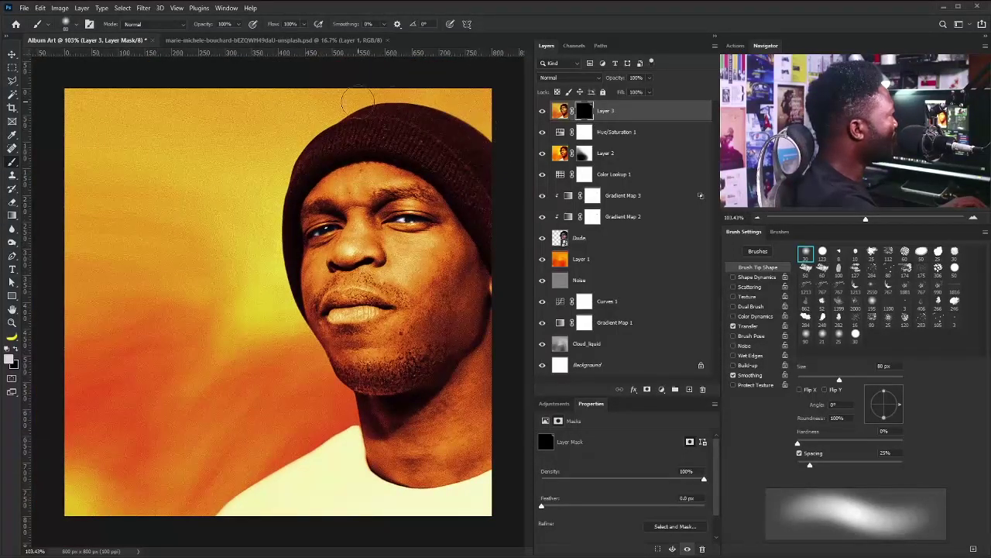
{"action": "key", "text": "bracketright"}
{"action": "key", "text": "bracketright"}
{"action": "key", "text": "bracketright"}
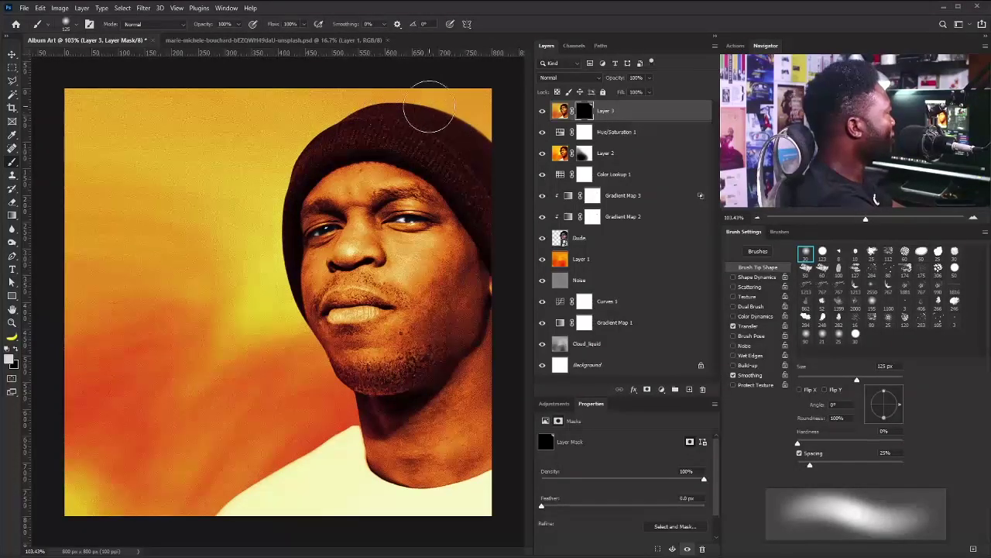
{"action": "key", "text": "comma"}
{"action": "key", "text": "comma"}
{"action": "key", "text": "comma"}
{"action": "key", "text": "comma"}
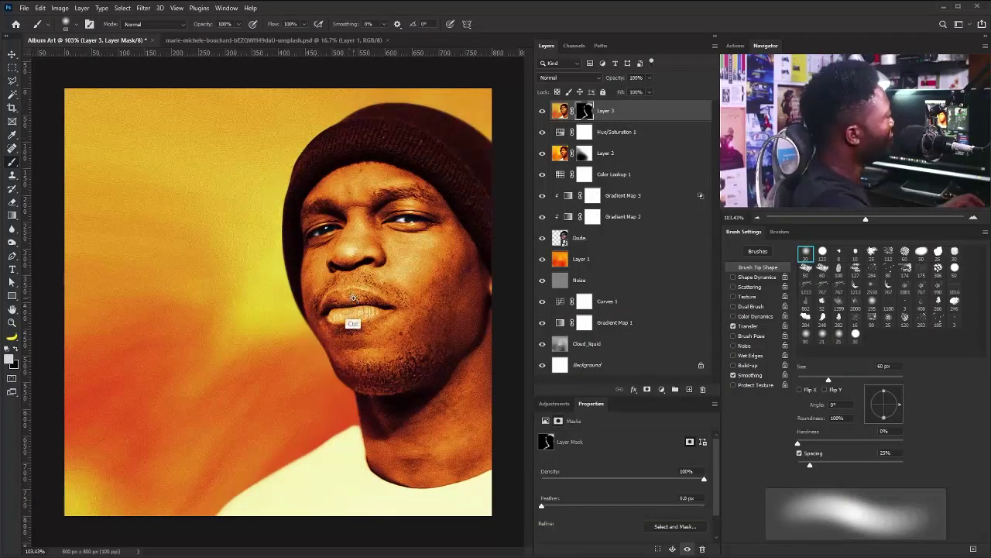
{"action": "scroll", "coordinate": [352, 298], "scroll_direction": "down", "scroll_amount": 1}
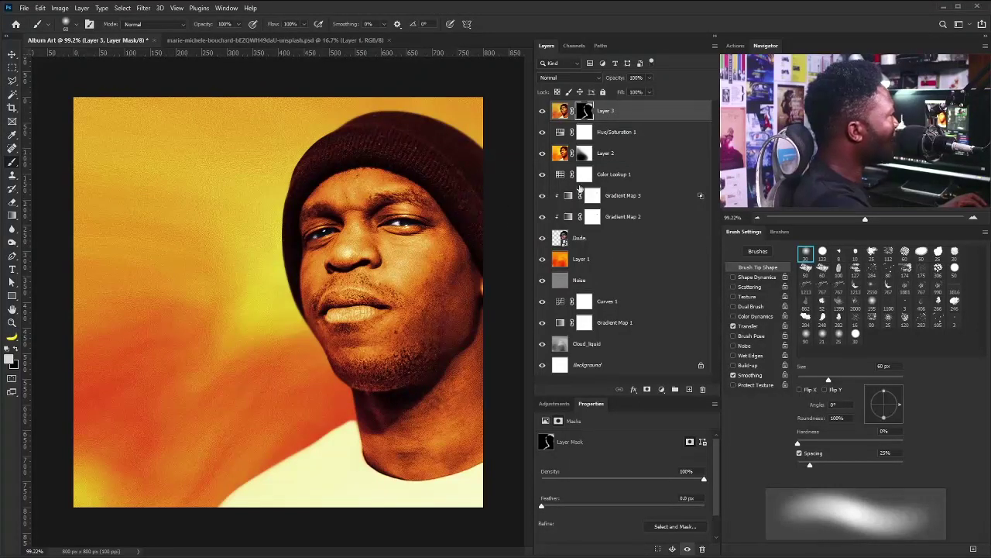
Add a Hue/Saturation adjustment layer above Layer 3 and reduce the Master saturation to -66.
{"action": "left_click", "coordinate": [554, 403]}
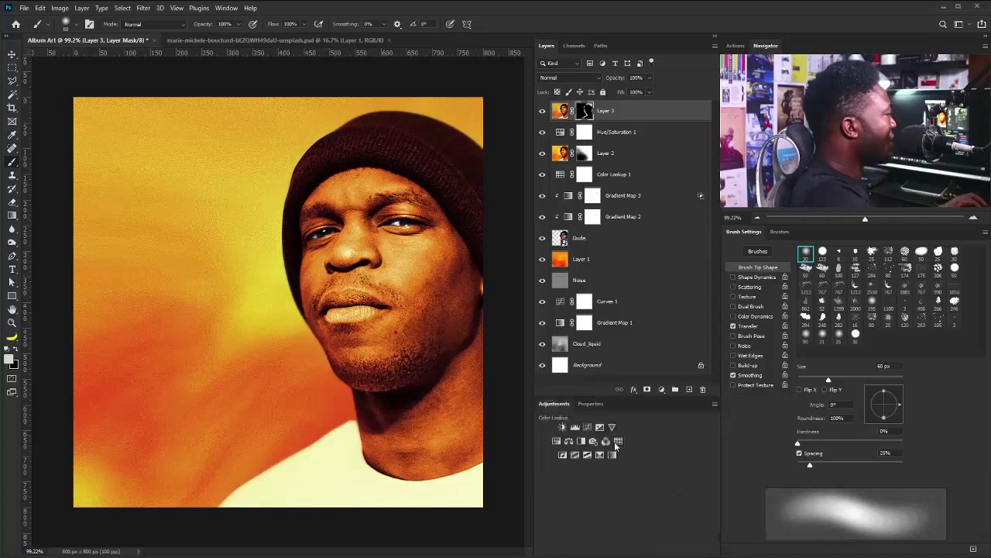
{"action": "left_click", "coordinate": [556, 442]}
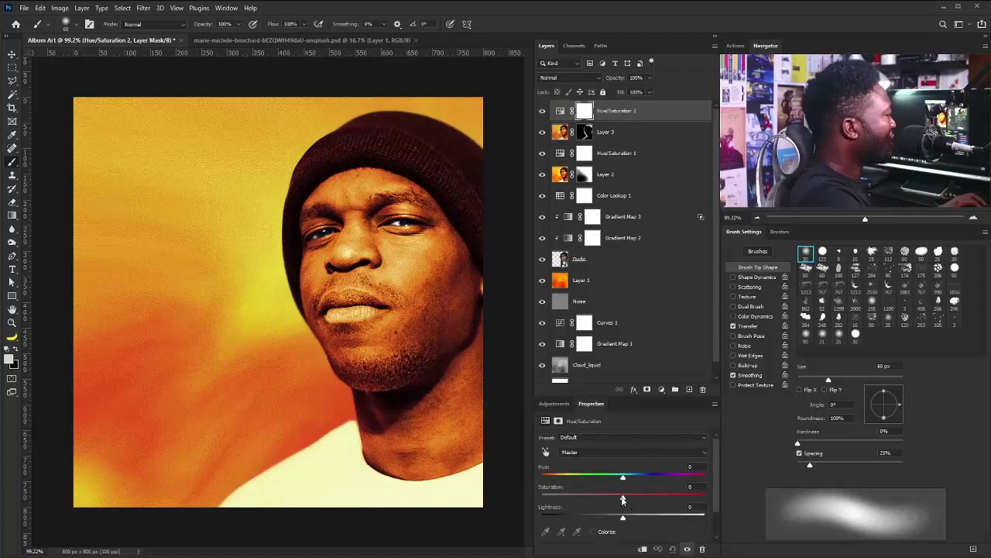
{"action": "left_click_drag", "start_coordinate": [623, 500], "coordinate": [569, 492]}
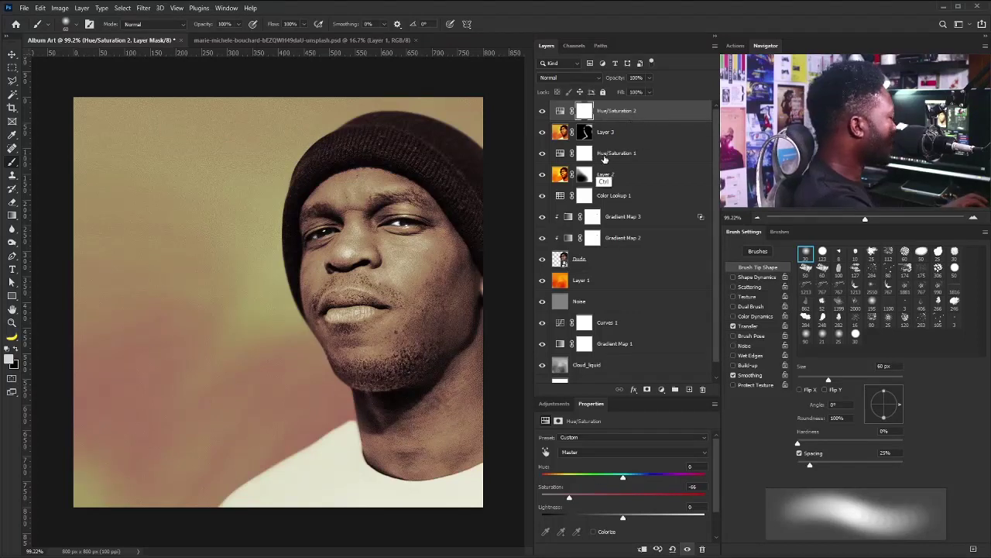
Invert the new Hue/Saturation mask to black and paint the desaturation back over the beanie with a soft light 90 px brush.
{"action": "key", "text": "ctrl+i"}
{"action": "key", "text": "bracketright"}
{"action": "key", "text": "bracketright"}
{"action": "key", "text": "bracketright"}
{"action": "key", "text": "bracketright"}
{"action": "key", "text": "bracketright"}
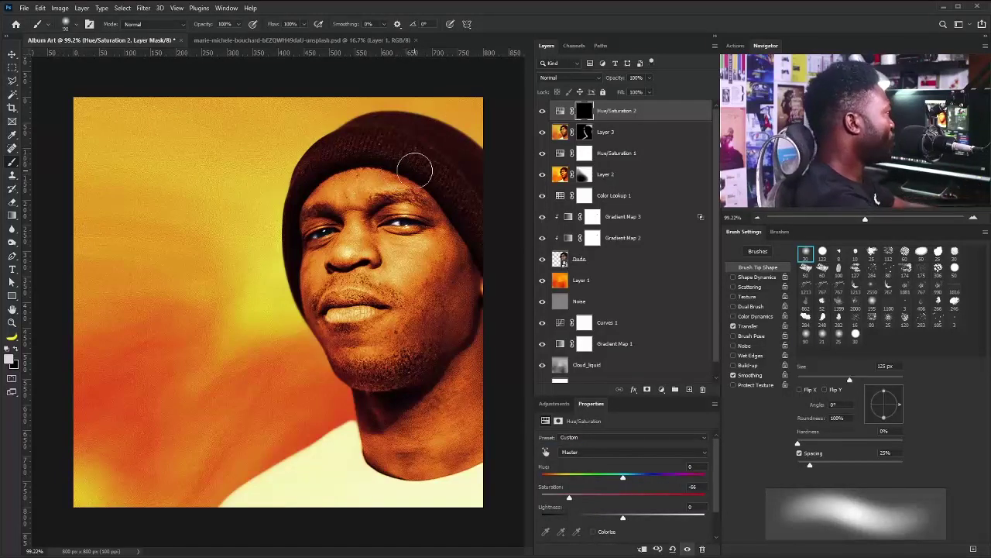
{"action": "key", "text": "bracketleft"}
{"action": "key", "text": "bracketleft"}
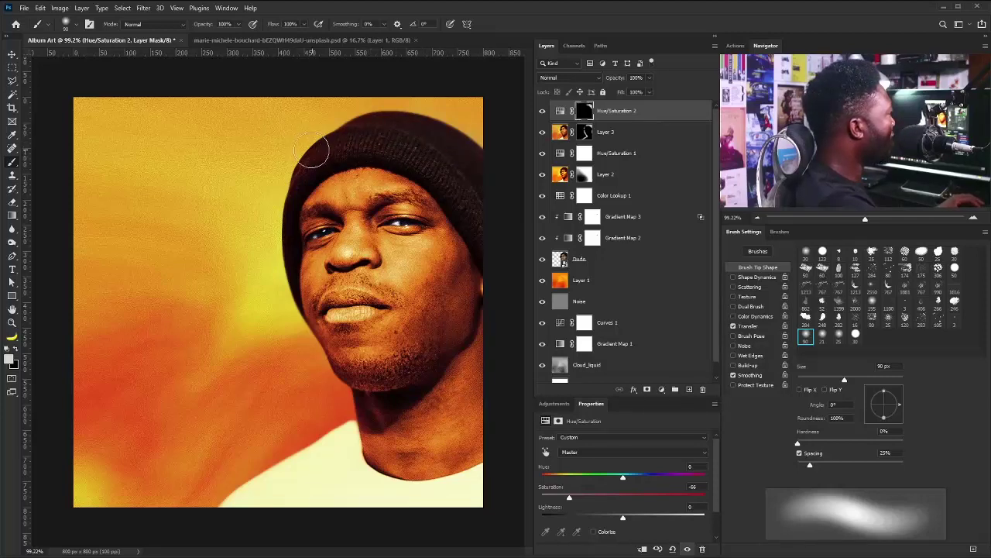
{"action": "left_click_drag", "start_coordinate": [301, 160], "coordinate": [341, 176]}
Refine the desaturation along the beanie's left side and crown with a soft 40 px brush.
{"action": "key", "text": "bracketleft"}
{"action": "key", "text": "bracketleft"}
{"action": "key", "text": "bracketleft"}
{"action": "key", "text": "bracketleft"}
{"action": "key", "text": "bracketleft"}
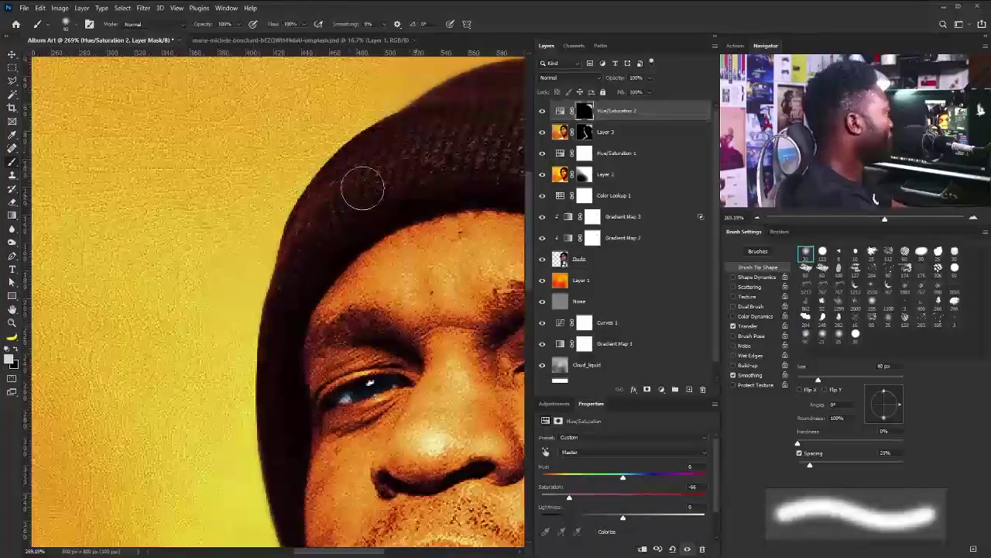
{"action": "left_click_drag", "start_coordinate": [373, 212], "coordinate": [203, 282]}
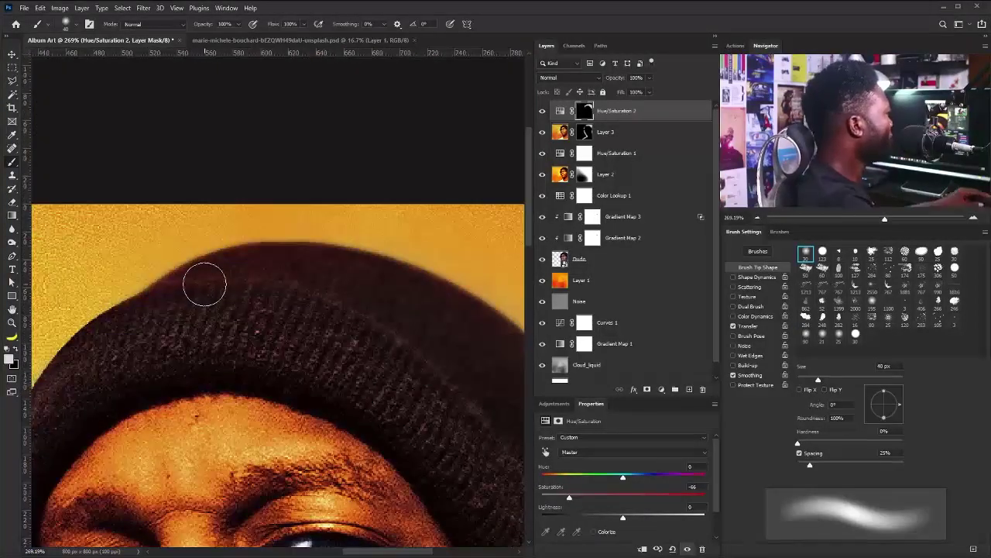
{"action": "left_click_drag", "start_coordinate": [436, 316], "coordinate": [363, 301]}
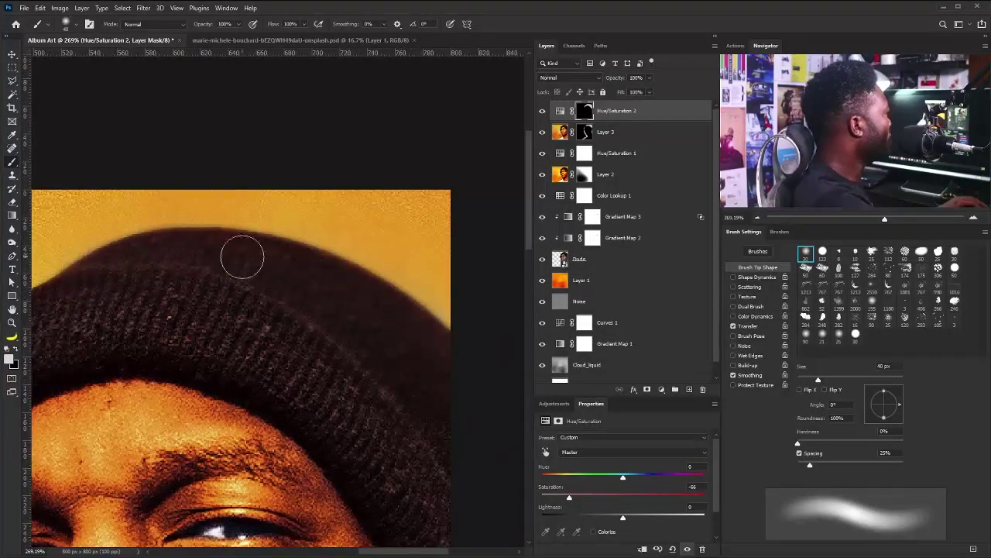
Paint the desaturation into the eyes and beard on the Hue/Saturation mask with a soft 30 px brush.
{"action": "key", "text": "ctrl+0"}
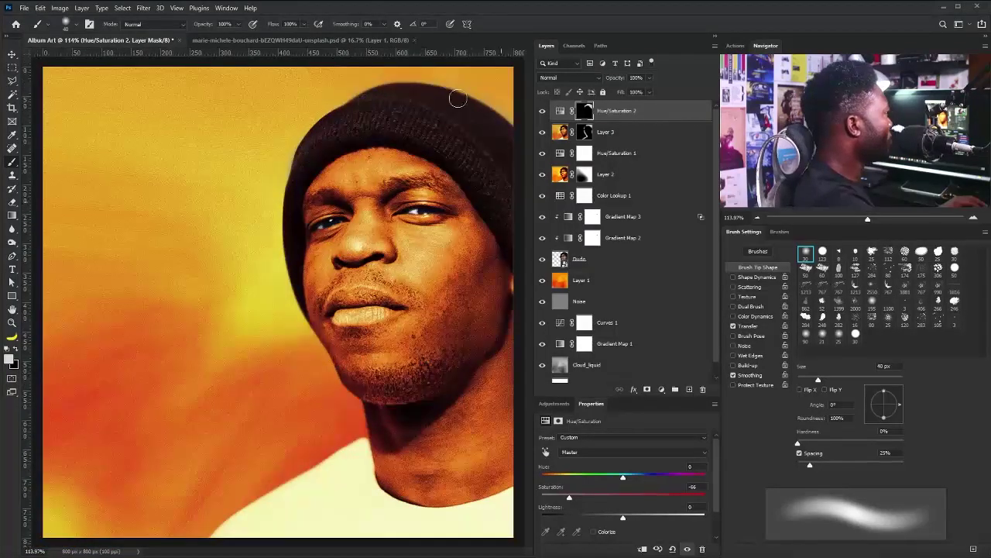
{"action": "left_click_drag", "start_coordinate": [349, 190], "coordinate": [403, 192]}
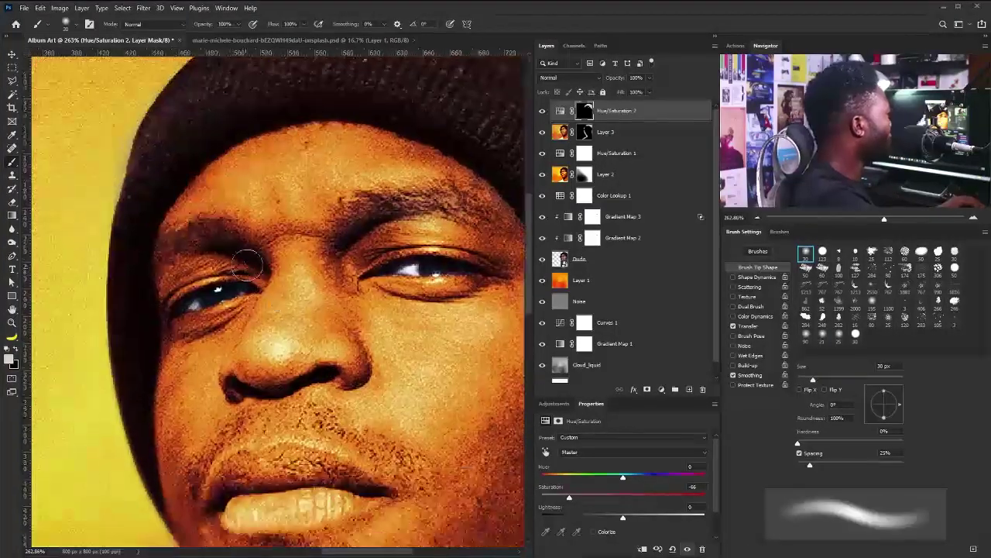
{"action": "left_click_drag", "start_coordinate": [246, 266], "coordinate": [424, 188]}
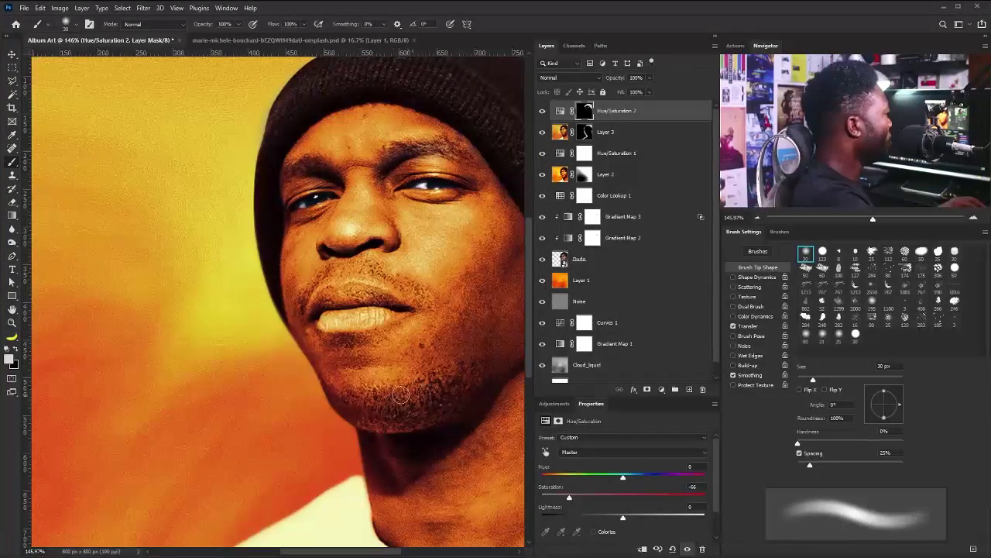
{"action": "left_click_drag", "start_coordinate": [326, 302], "coordinate": [169, 292]}
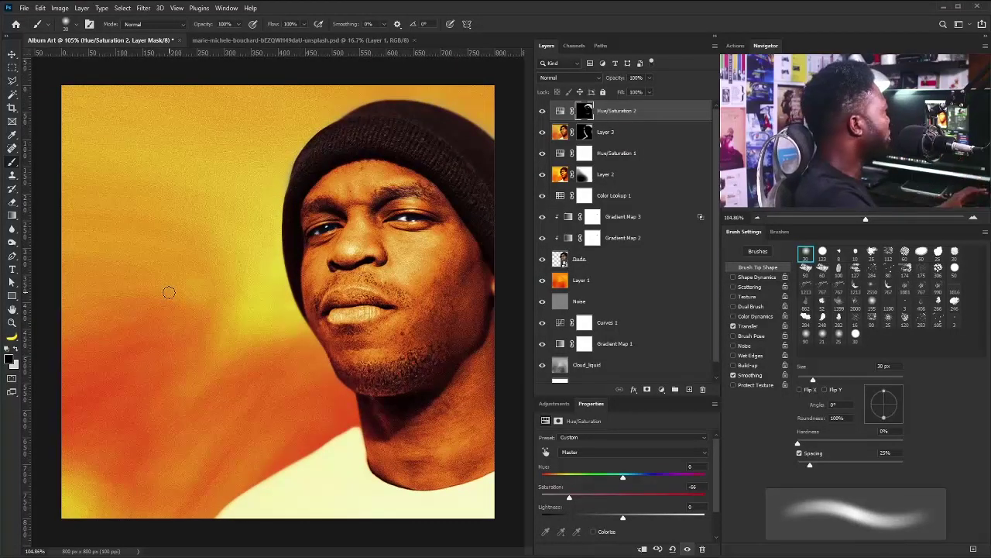
Add the text DEP in Antique Olive CompactPS over the lower-left background and enlarge it to about 136 pt.
{"action": "key", "text": "t"}
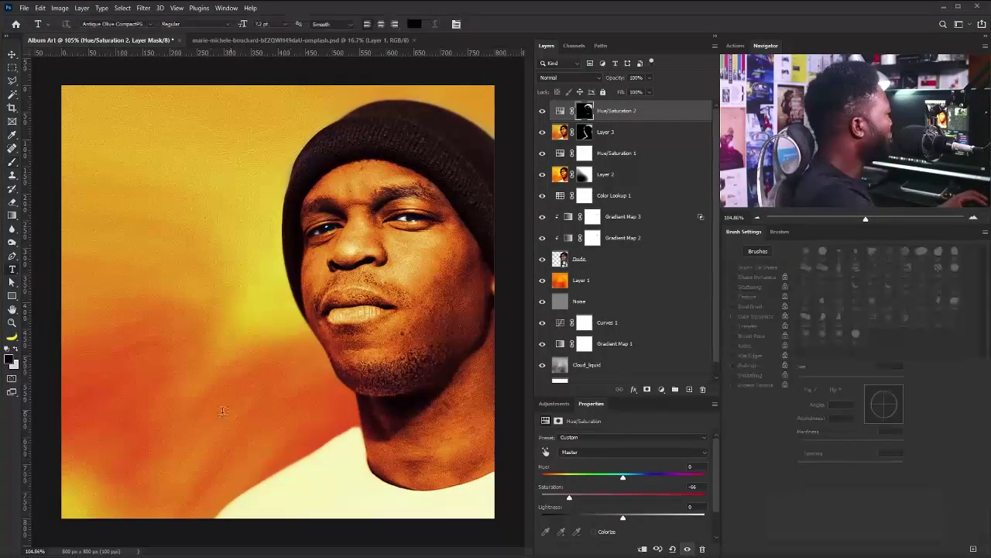
{"action": "left_click", "coordinate": [144, 406]}
{"action": "type", "text": "DEP"}
{"action": "key", "text": "ctrl+Return"}
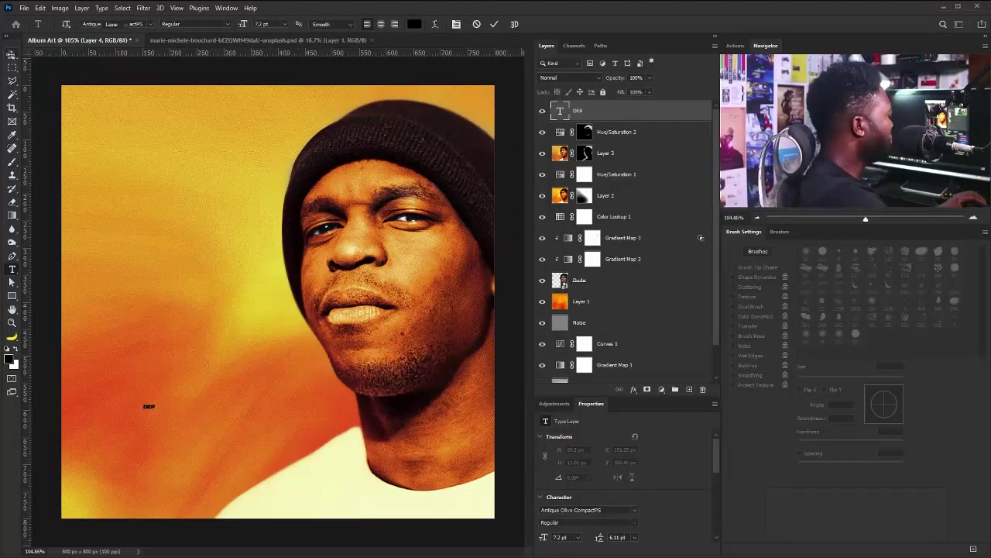
{"action": "key", "text": "ctrl+t"}
{"action": "left_click_drag", "start_coordinate": [152, 409], "coordinate": [256, 403]}
{"action": "key", "text": "Return"}
Set the DEP text colour to white (ffffff).
{"action": "scroll", "coordinate": [594, 457], "scroll_direction": "down", "scroll_amount": 2}
{"action": "left_click", "coordinate": [621, 466]}
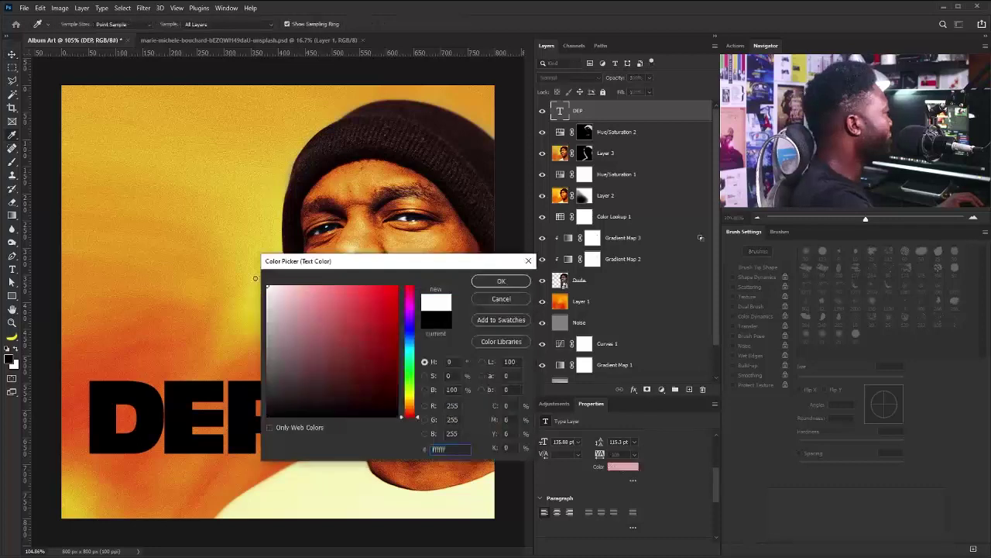
{"action": "left_click", "coordinate": [267, 285]}
{"action": "left_click", "coordinate": [496, 280]}
Draw a 92 px circle over the opening of the D and fill it white so the letter becomes solid.
{"action": "right_click", "coordinate": [11, 295]}
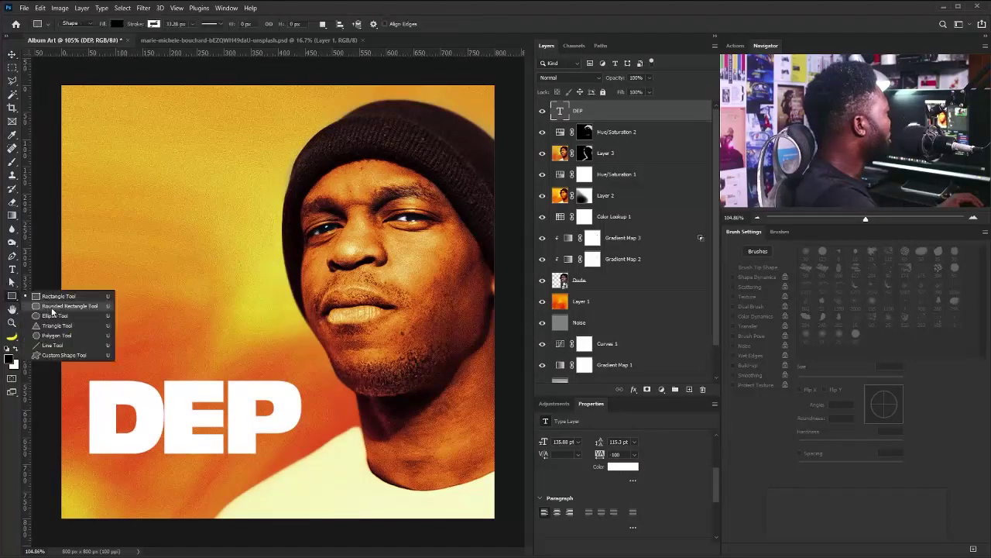
{"action": "left_click", "coordinate": [48, 304]}
{"action": "right_click", "coordinate": [11, 296]}
{"action": "left_click", "coordinate": [48, 303]}
{"action": "left_click_drag", "start_coordinate": [122, 410], "coordinate": [150, 443]}
{"action": "scroll", "coordinate": [594, 492], "scroll_direction": "down", "scroll_amount": 2}
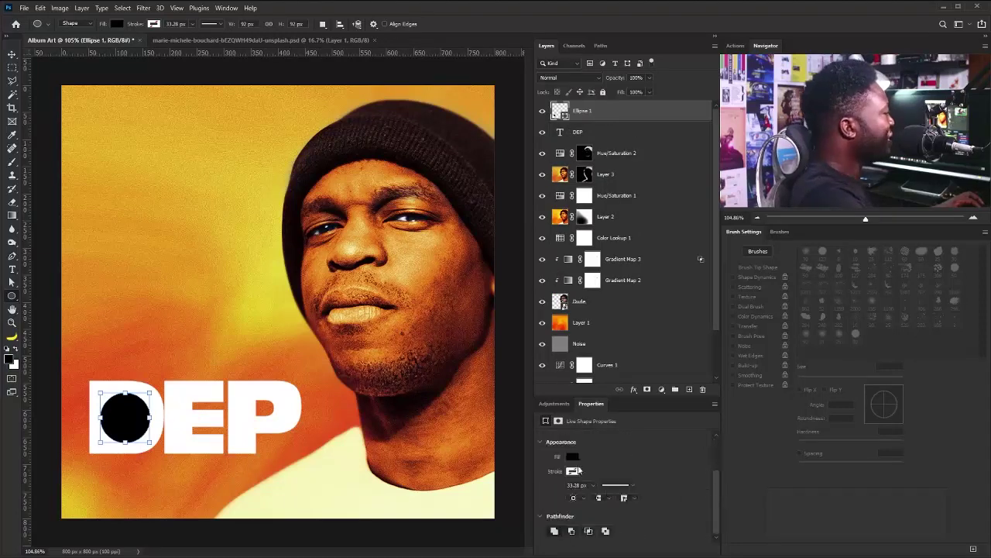
{"action": "left_click", "coordinate": [572, 465]}
{"action": "left_click", "coordinate": [555, 524]}
{"action": "key", "text": "Return"}
Add the text THE, scale it up and place it inside the solid D.
{"action": "key", "text": "t"}
{"action": "left_click", "coordinate": [206, 301]}
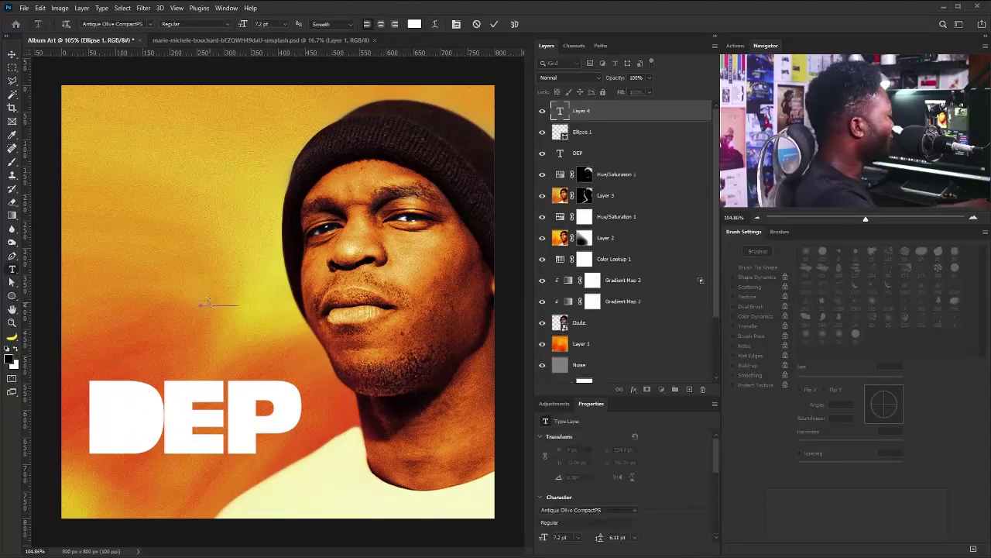
{"action": "type", "text": "THE"}
{"action": "key", "text": "ctrl+Return"}
{"action": "key", "text": "v"}
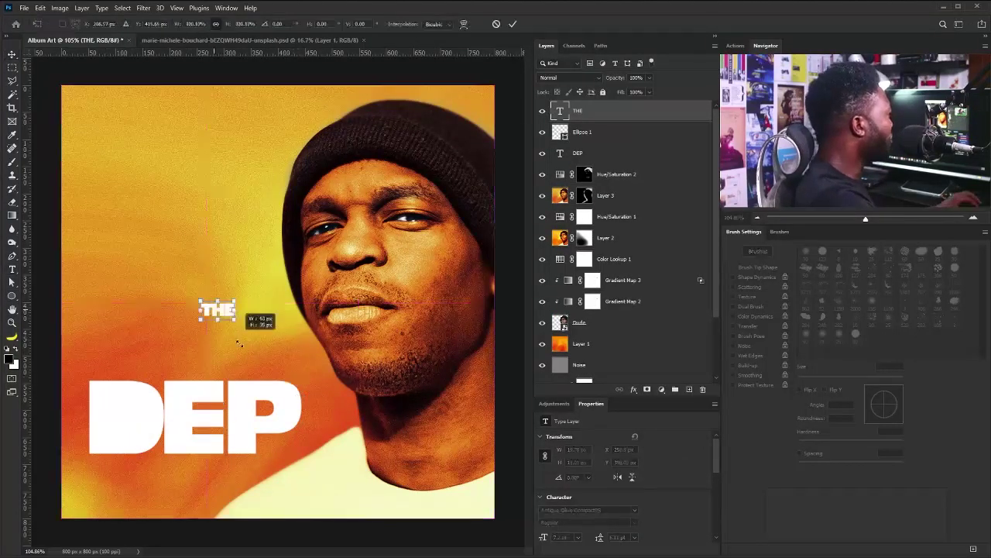
{"action": "left_click_drag", "start_coordinate": [233, 313], "coordinate": [116, 422]}
Recolour the THE text with an orange matching the background.
{"action": "scroll", "coordinate": [588, 481], "scroll_direction": "down", "scroll_amount": 2}
{"action": "left_click", "coordinate": [578, 496]}
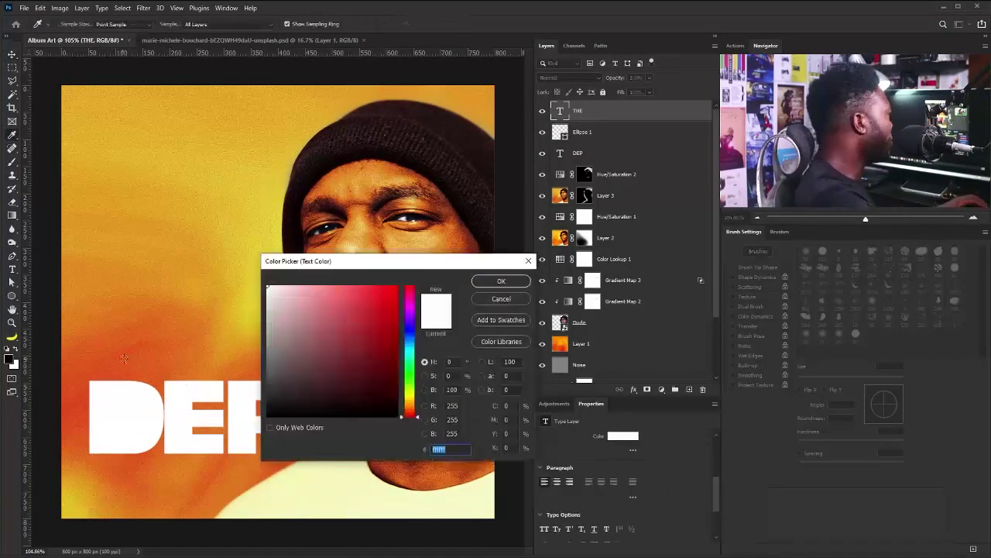
{"action": "left_click", "coordinate": [409, 391]}
{"action": "left_click", "coordinate": [507, 281]}
{"action": "left_click_drag", "start_coordinate": [716, 461], "coordinate": [716, 509]}
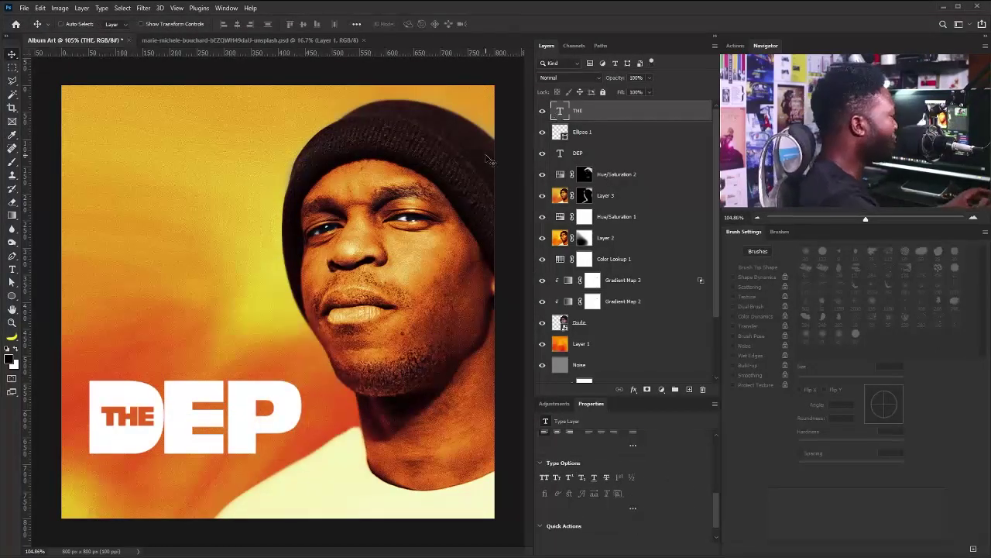
Retype THE as lowercase "the" and scale it down to fit inside the D.
{"action": "key", "text": "h"}
{"action": "double_click", "coordinate": [559, 113]}
{"action": "type", "text": "the"}
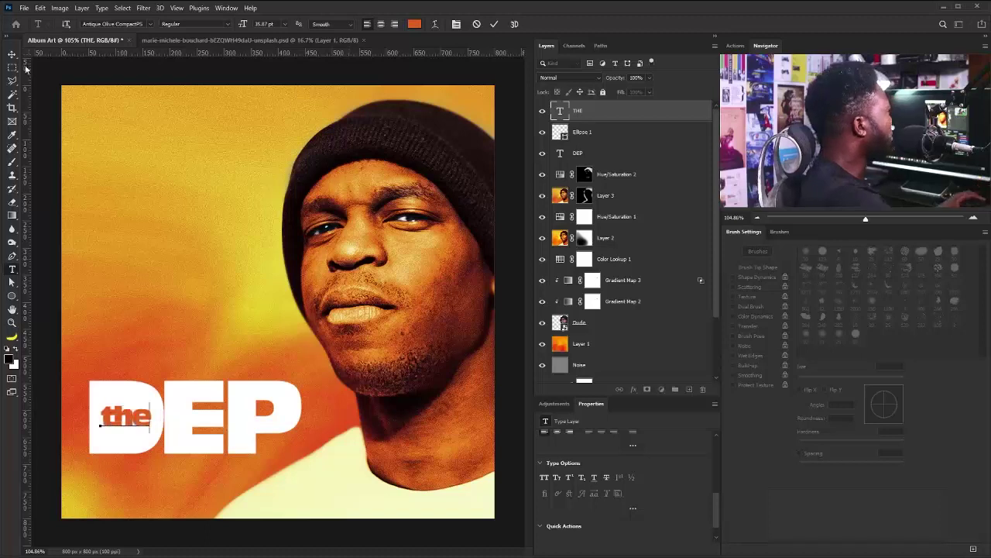
{"action": "key", "text": "ctrl+Return"}
{"action": "key", "text": "ctrl+t"}
{"action": "left_click_drag", "start_coordinate": [154, 404], "coordinate": [141, 401]}
{"action": "key", "text": "Return"}
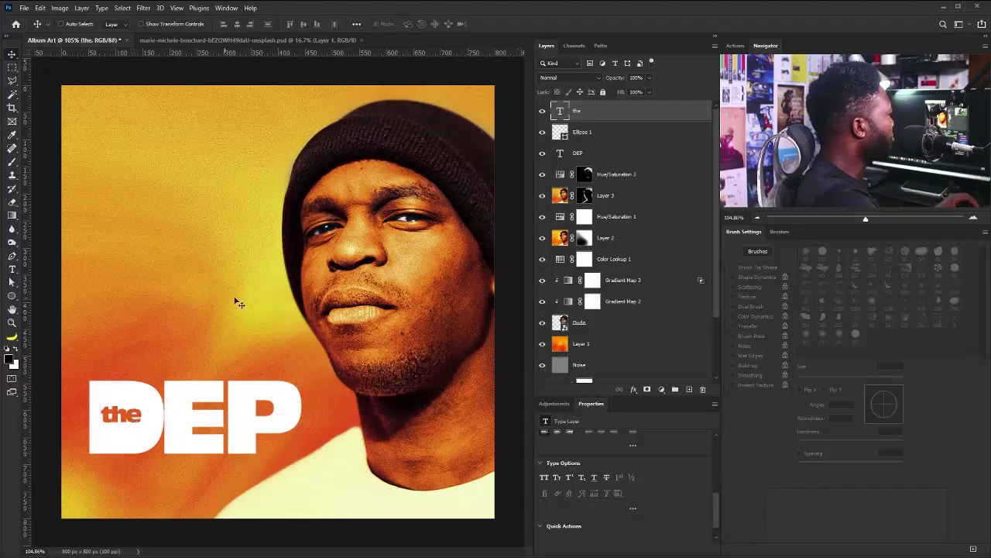
Set the tracking of "the" to -60 and adjust its size and position inside the D.
{"action": "type", "text": "00"}
{"action": "key", "text": "Return"}
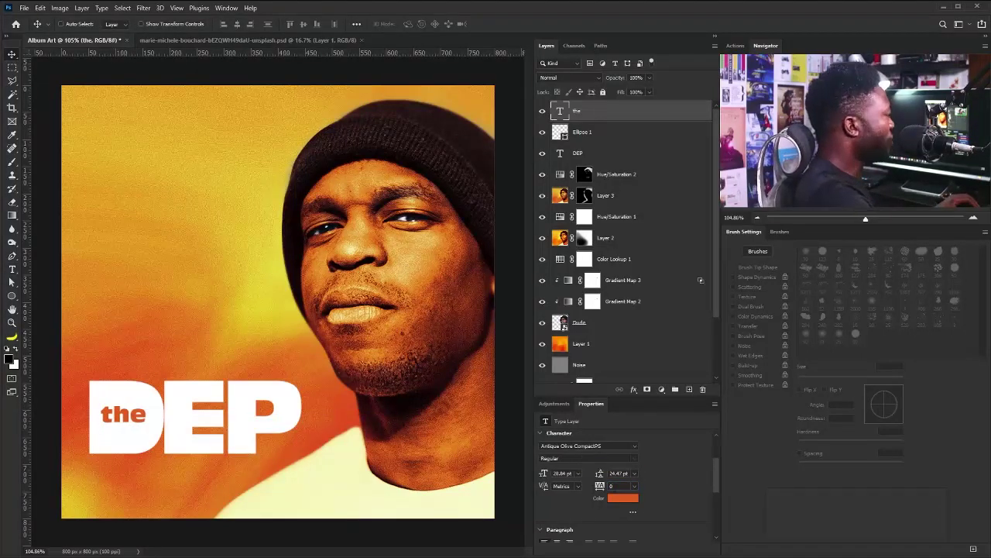
{"action": "key", "text": "Return"}
{"action": "key", "text": "ctrl+t"}
{"action": "mouse_move", "coordinate": [155, 428]}
{"action": "left_mouse_down"}
{"action": "mouse_move", "coordinate": [161, 432]}
{"action": "mouse_move", "coordinate": [137, 423]}
{"action": "left_mouse_up"}
{"action": "key", "text": "Return"}
Add a small white text line reading LOVE ME NOW in Gotham HTF Light.
{"action": "key", "text": "t"}
{"action": "left_click", "coordinate": [178, 275]}
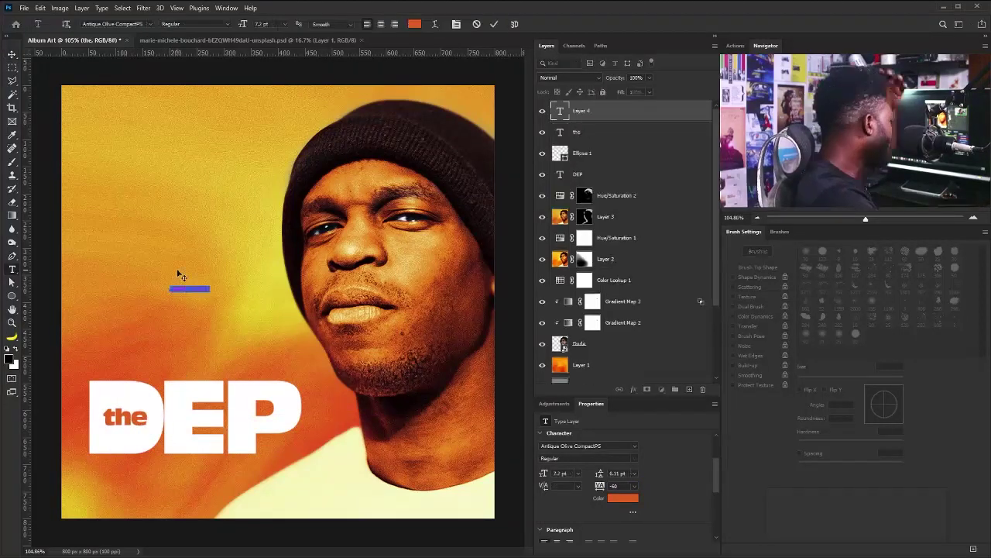
{"action": "type", "text": "asap"}
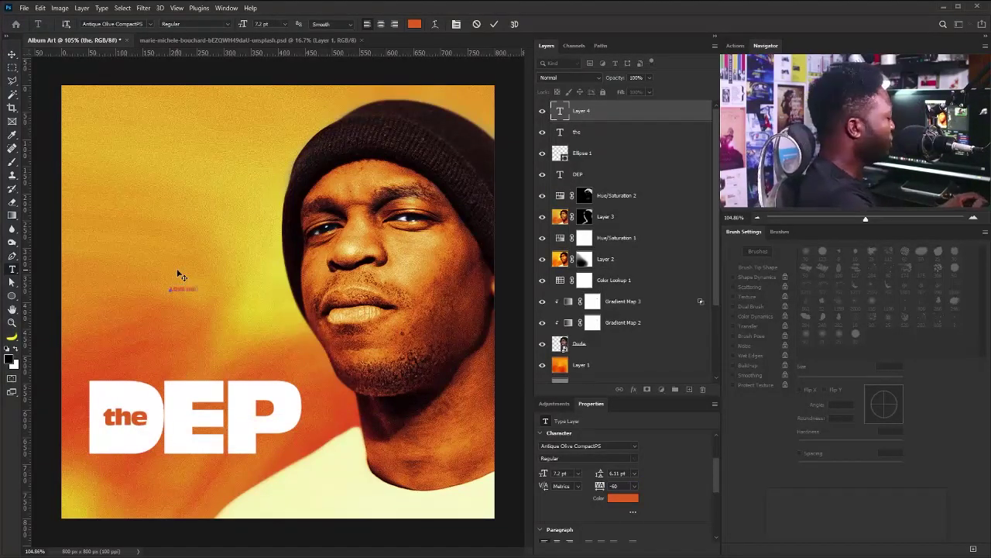
{"action": "type", "text": " now"}
{"action": "key", "text": "ctrl+a"}
{"action": "left_click", "coordinate": [414, 24]}
{"action": "left_click", "coordinate": [268, 286]}
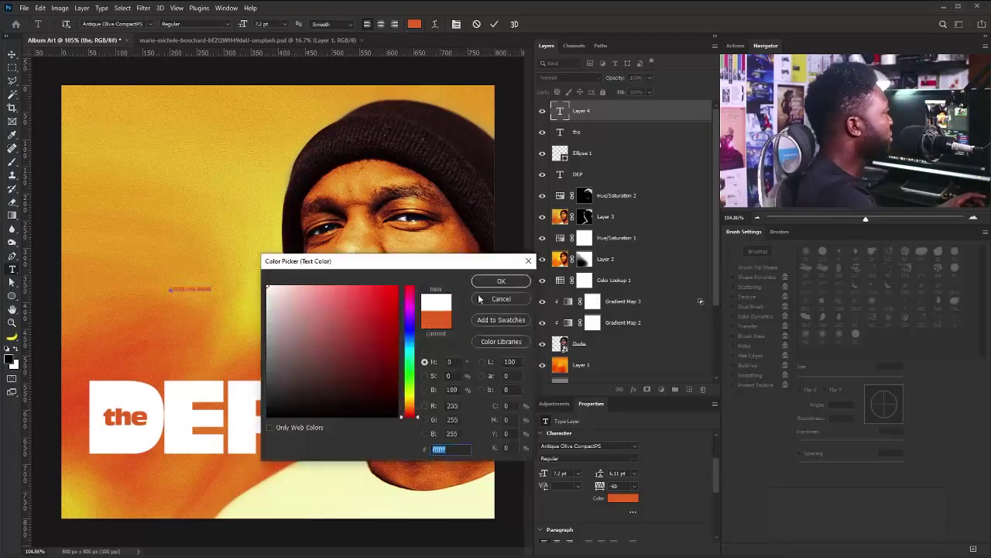
{"action": "key", "text": "Return"}
{"action": "left_click", "coordinate": [150, 24]}
{"action": "type", "text": "gotham"}
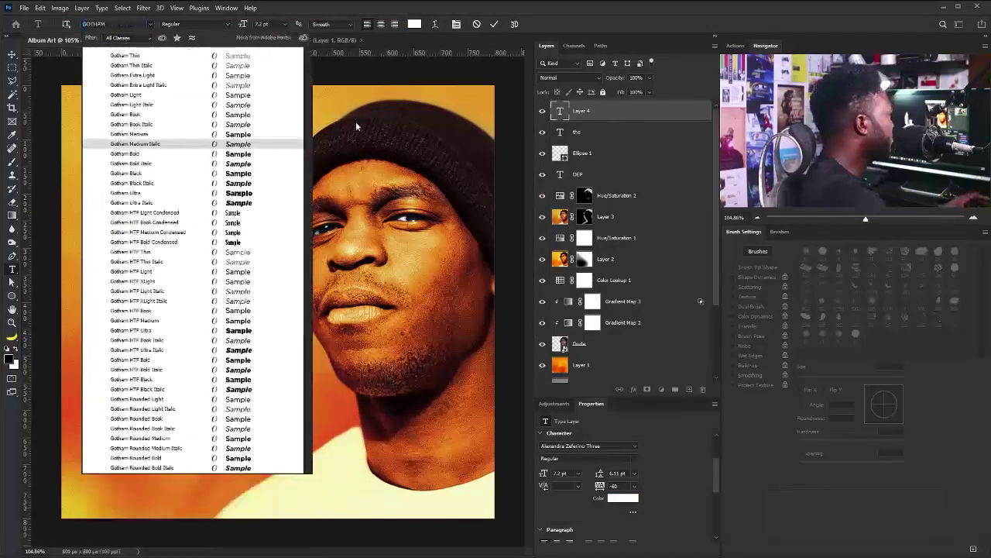
{"action": "left_click", "coordinate": [246, 276]}
Enlarge the LOVE ME NOW line, place it just below DEP aligned with its left edge, and apply All Caps.
{"action": "key", "text": "ctrl+Return"}
{"action": "key", "text": "ctrl+t"}
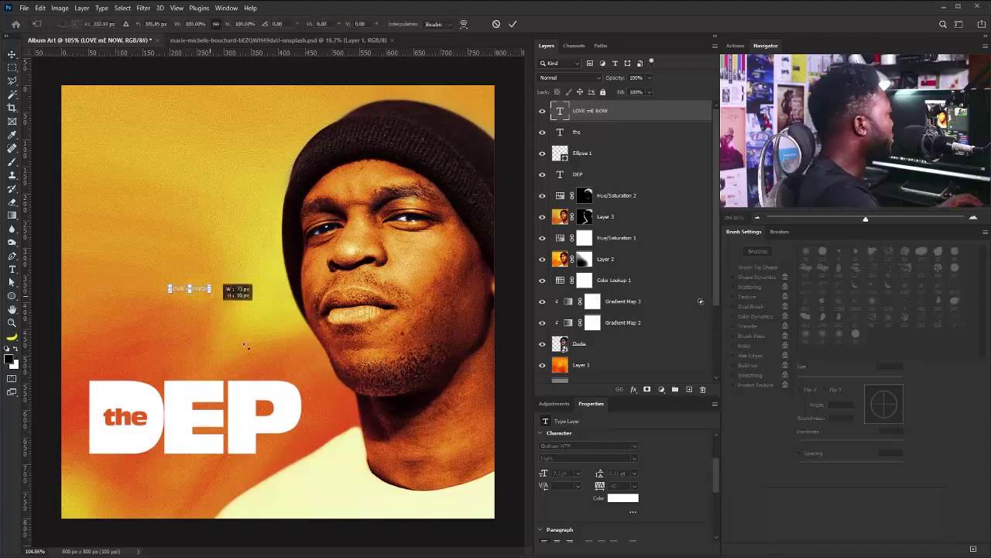
{"action": "left_click_drag", "start_coordinate": [205, 275], "coordinate": [195, 476]}
{"action": "key", "text": "Return"}
{"action": "key", "text": "ctrl+shift+k"}
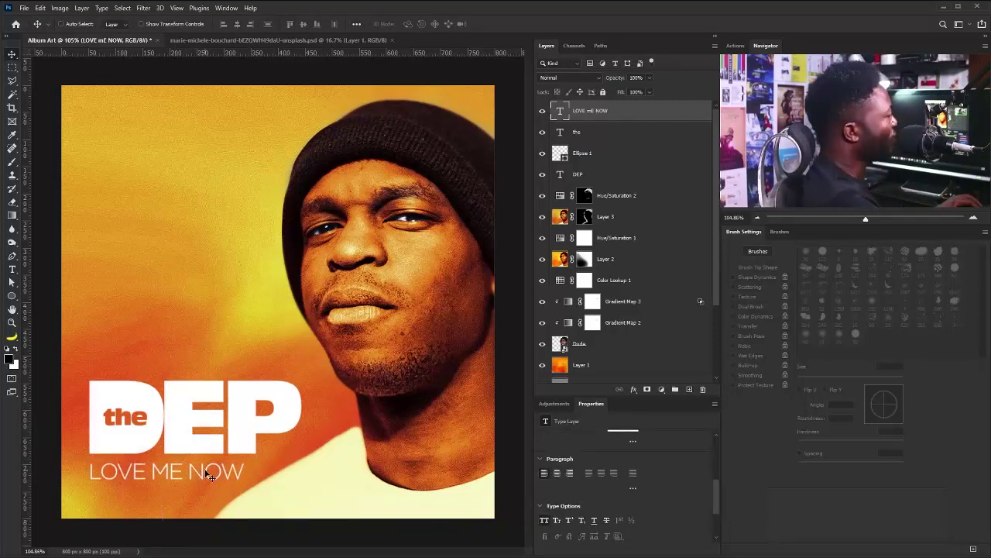
{"action": "key", "text": "ctrl+minus"}
{"action": "key", "text": "ctrl+minus"}
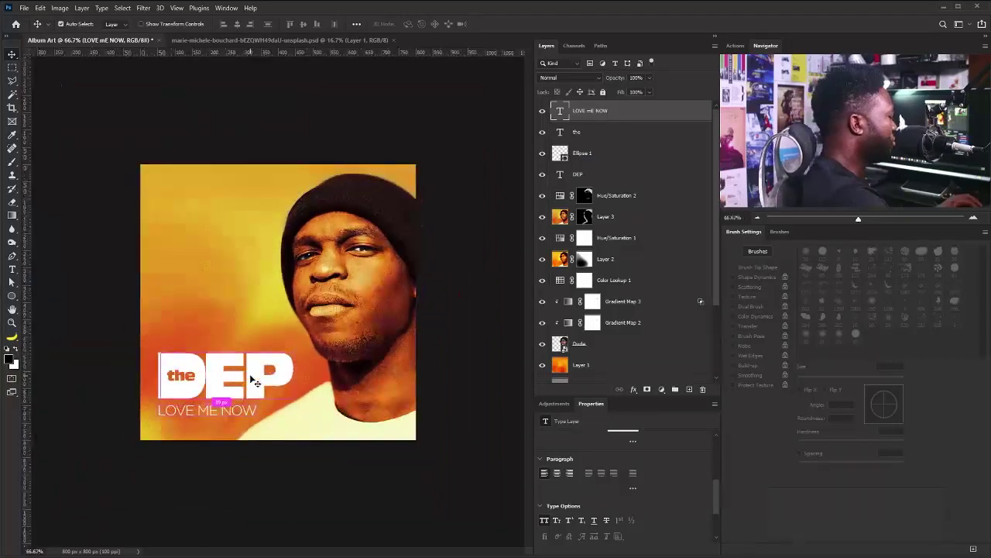